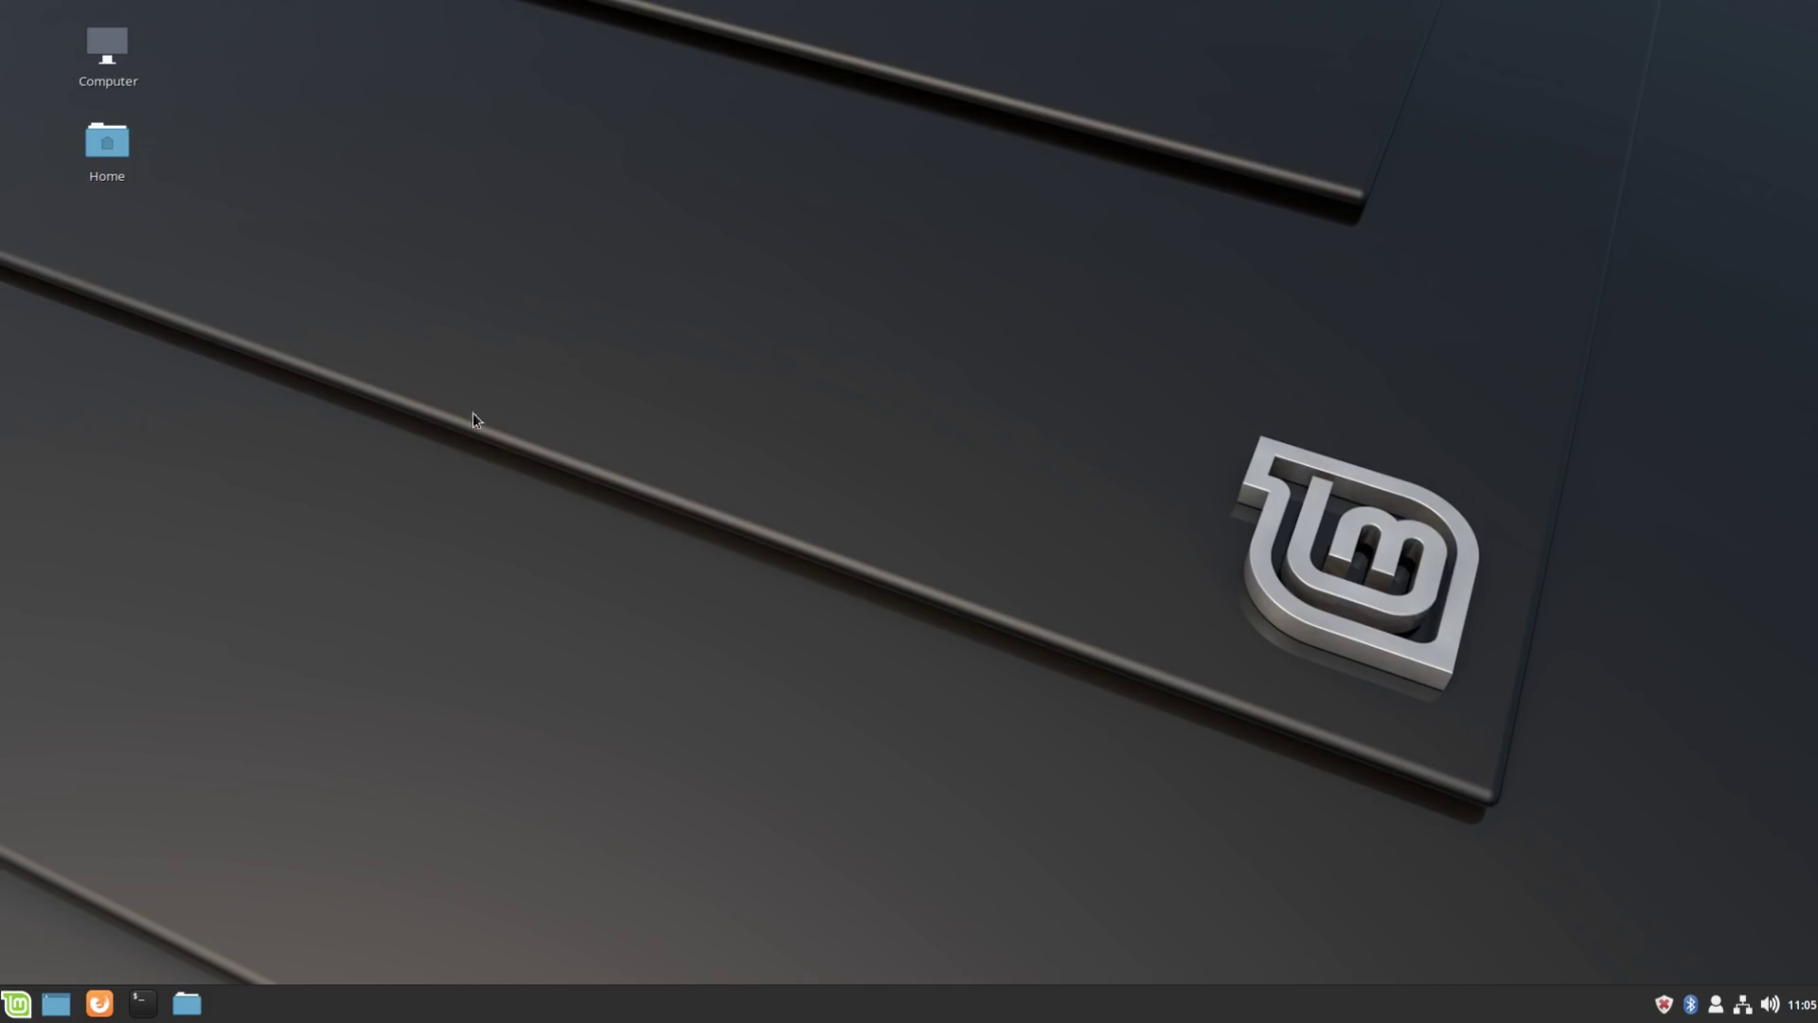
Step: Open the Mint menu and browse its categories and All Applications, ending on Administration
{"action": "left_click", "coordinate": [17, 1004]}
{"action": "mouse_move", "coordinate": [201, 513]}
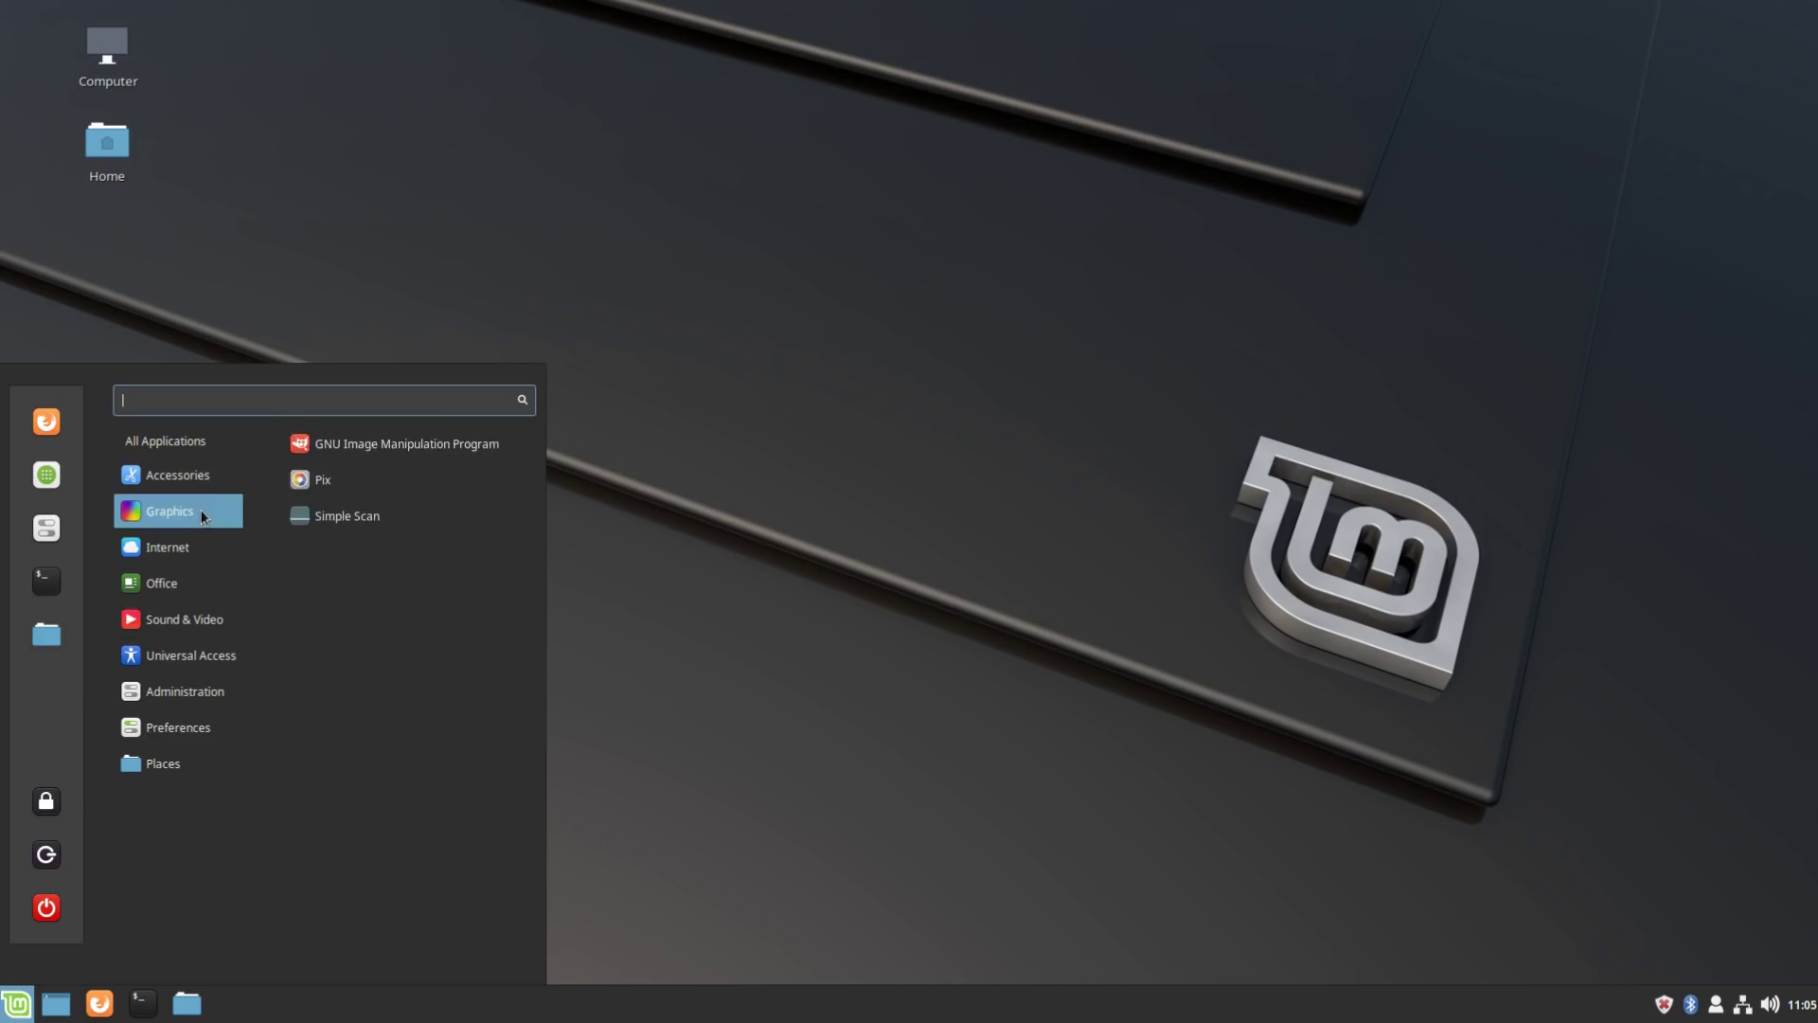
{"action": "mouse_move", "coordinate": [236, 442]}
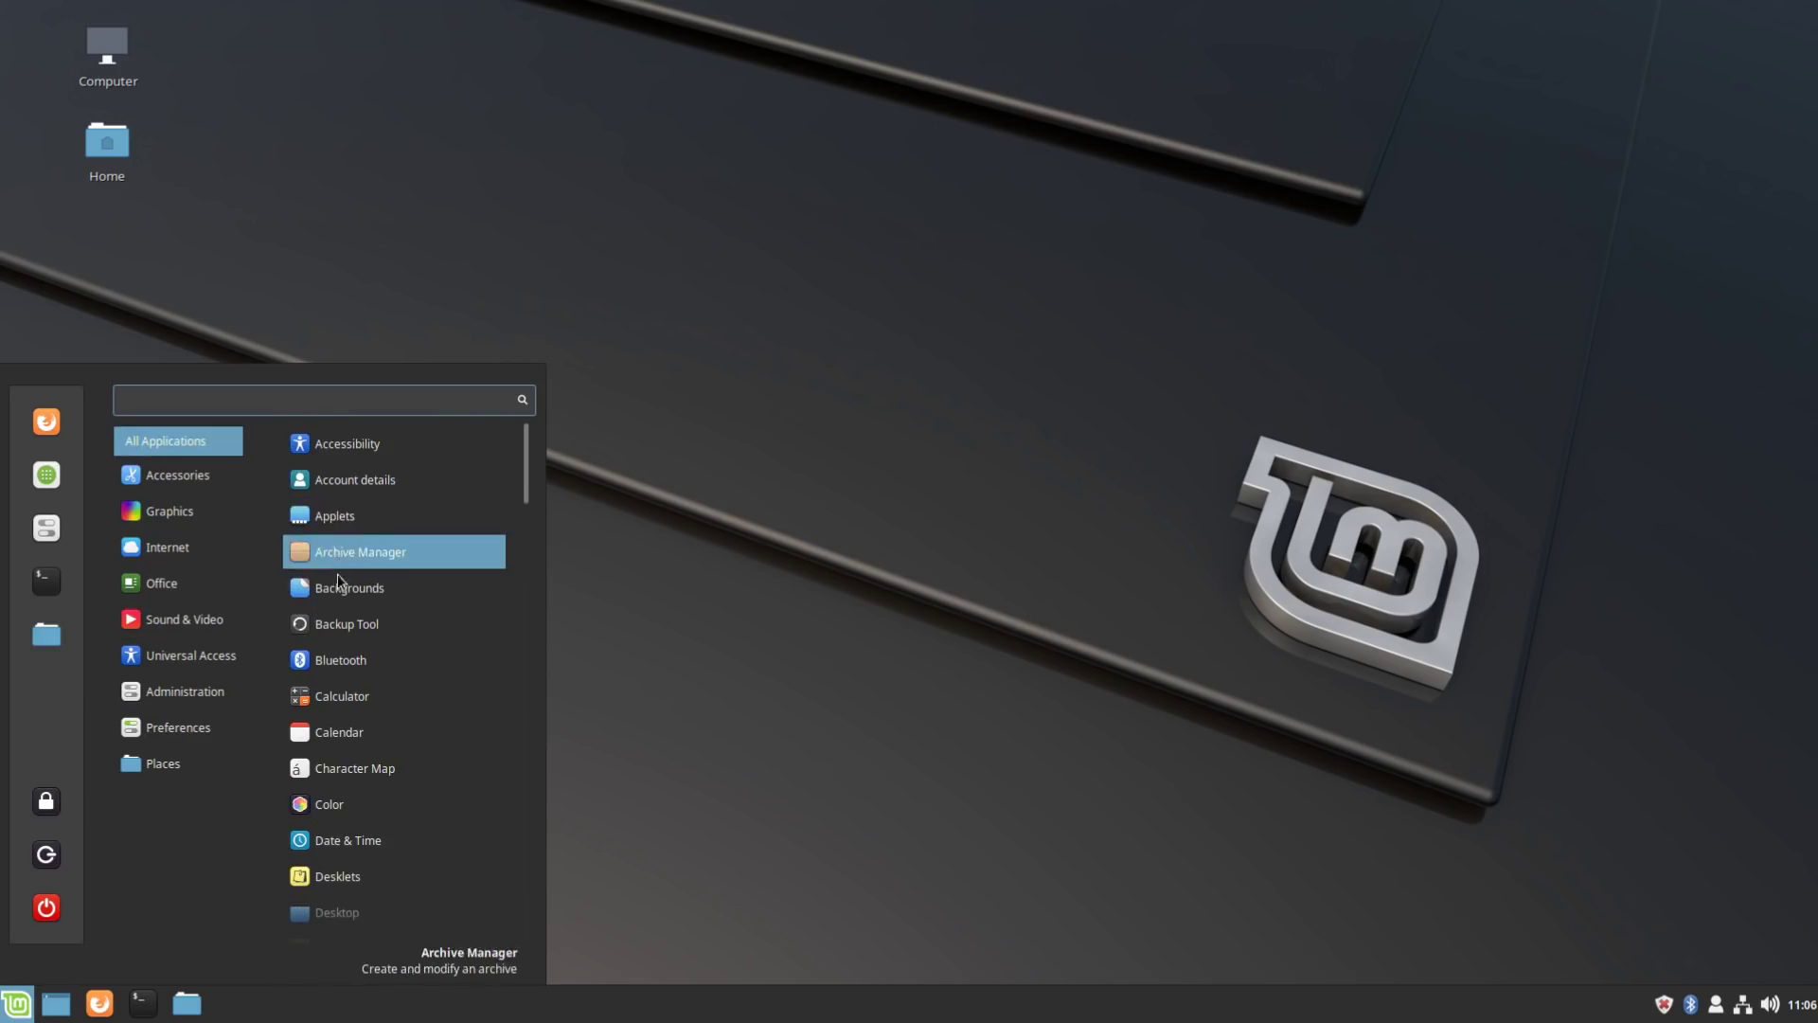
{"action": "scroll", "coordinate": [361, 655], "scroll_direction": "down", "scroll_amount": 10}
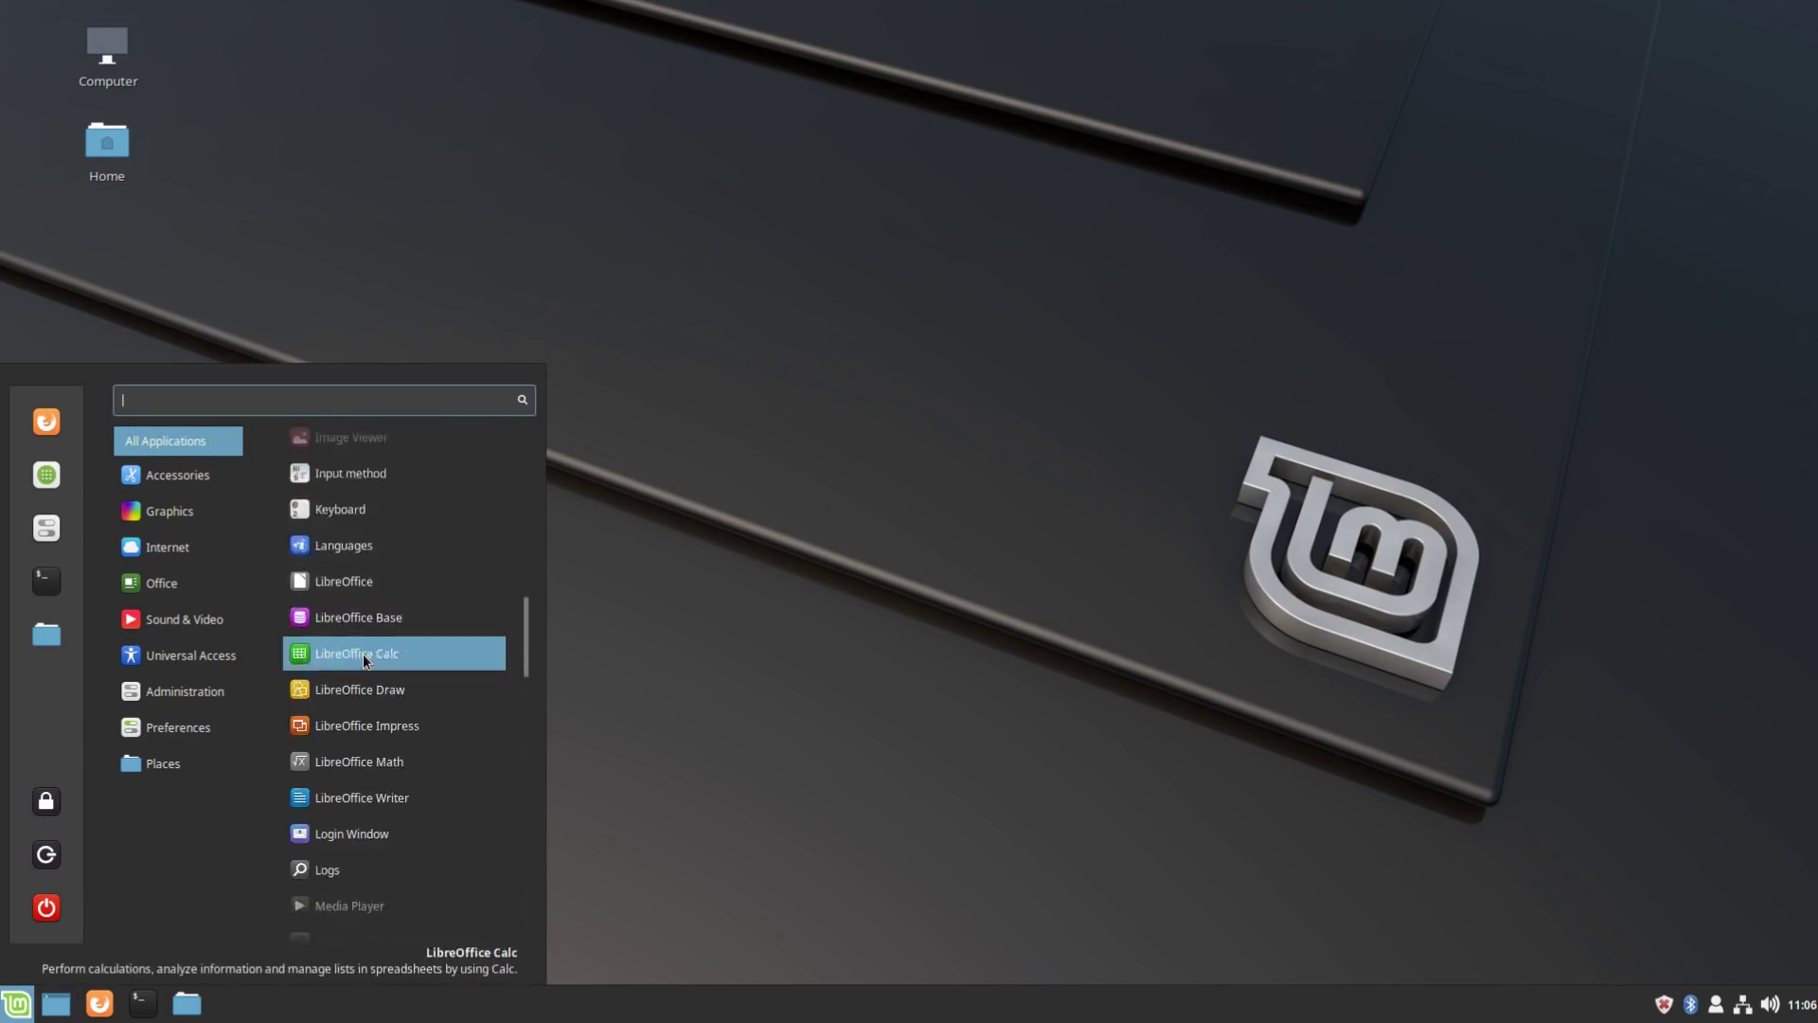
{"action": "scroll", "coordinate": [362, 654], "scroll_direction": "down", "scroll_amount": 15}
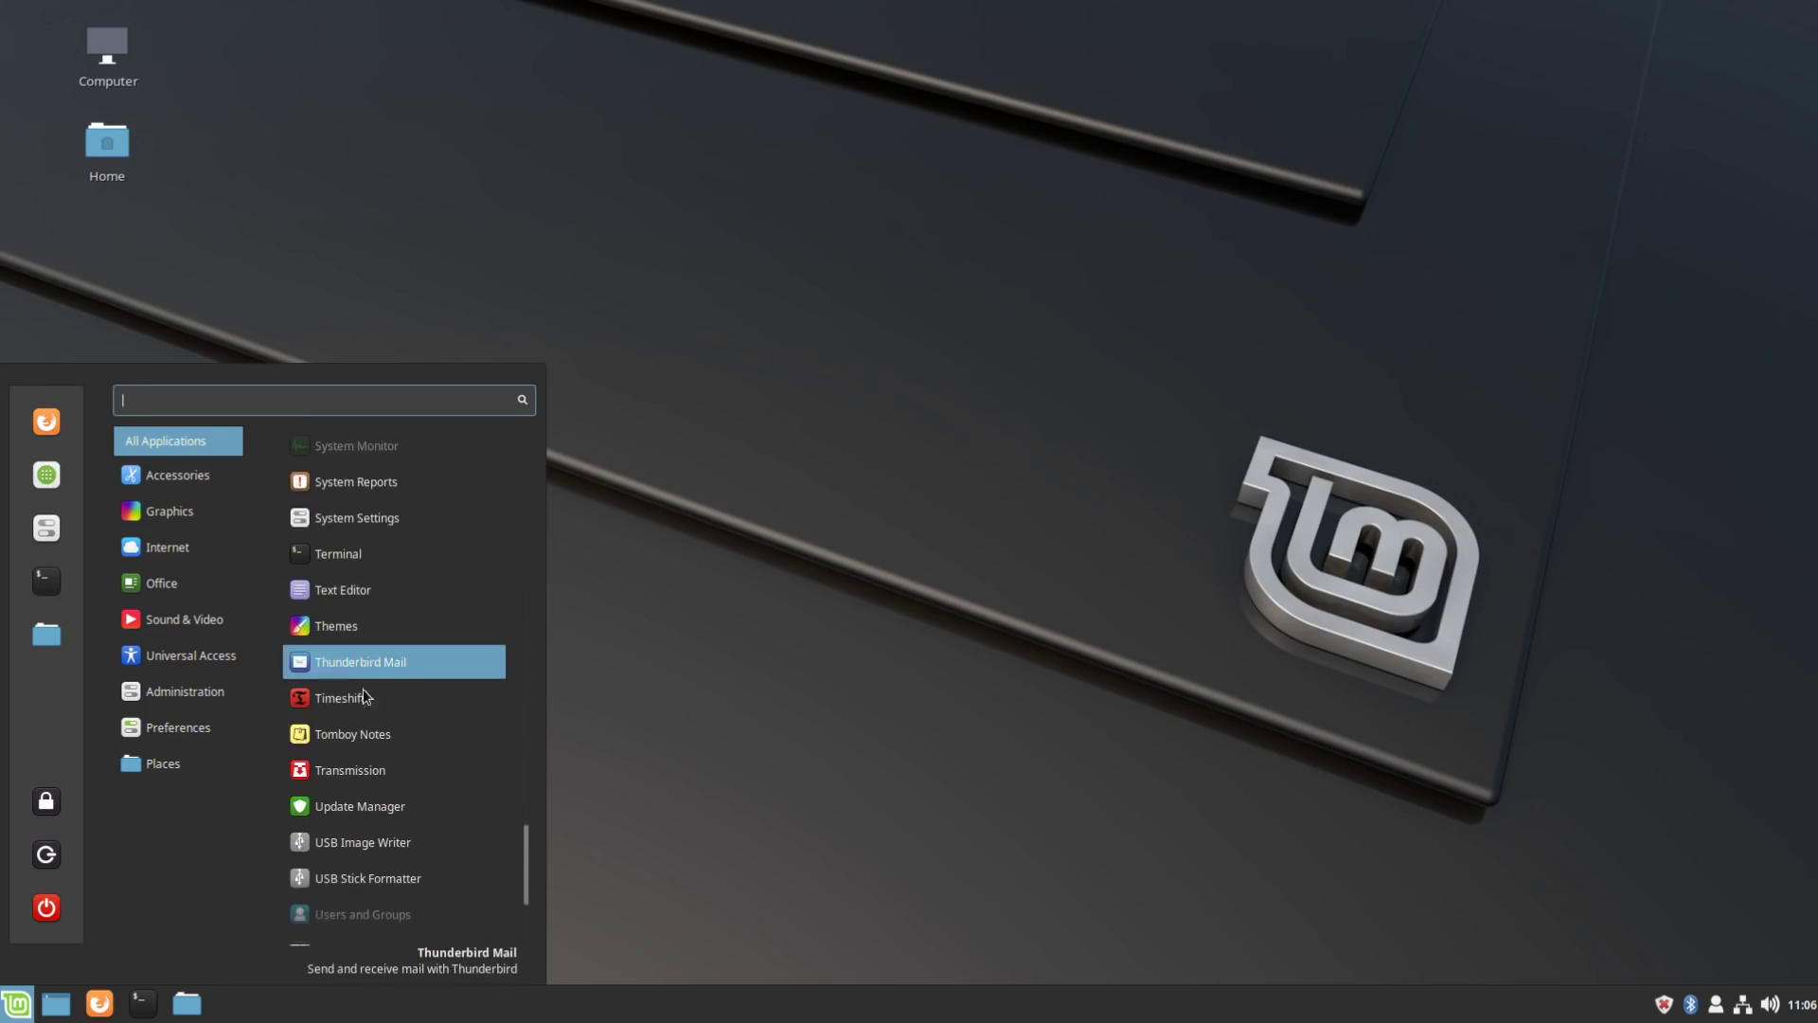
{"action": "scroll", "coordinate": [365, 696], "scroll_direction": "down", "scroll_amount": 5}
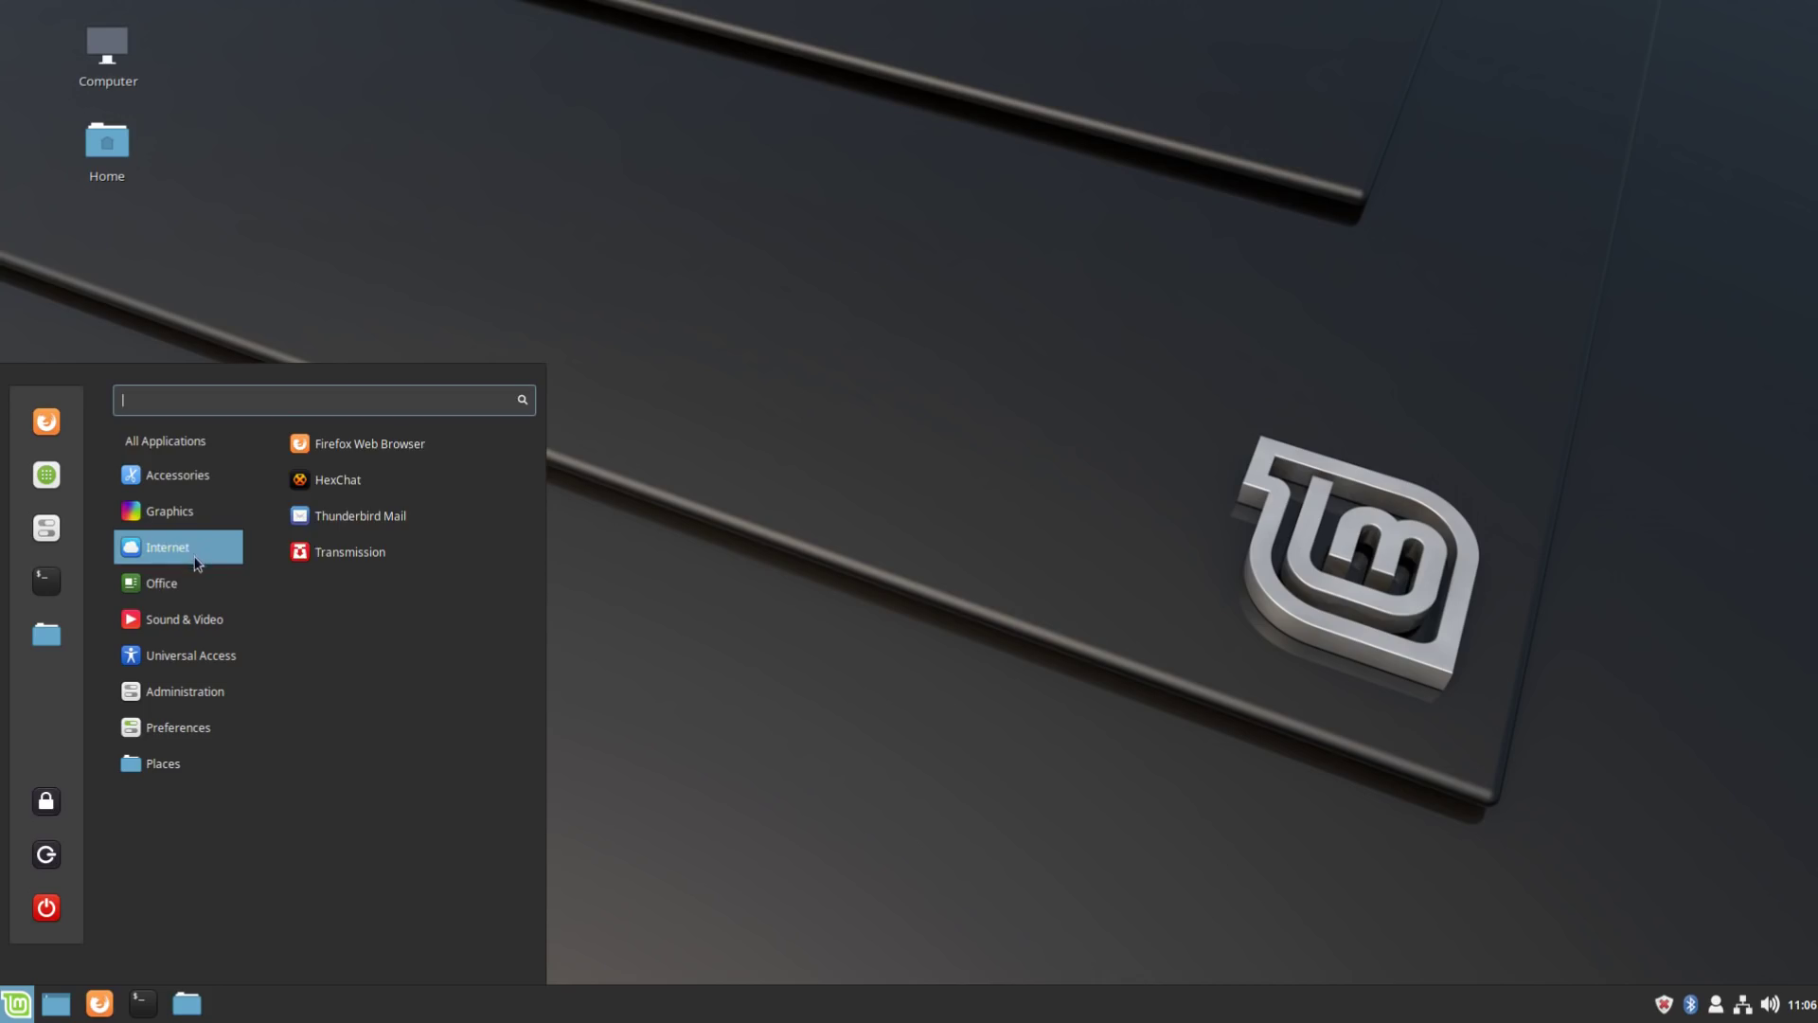
{"action": "mouse_move", "coordinate": [186, 617]}
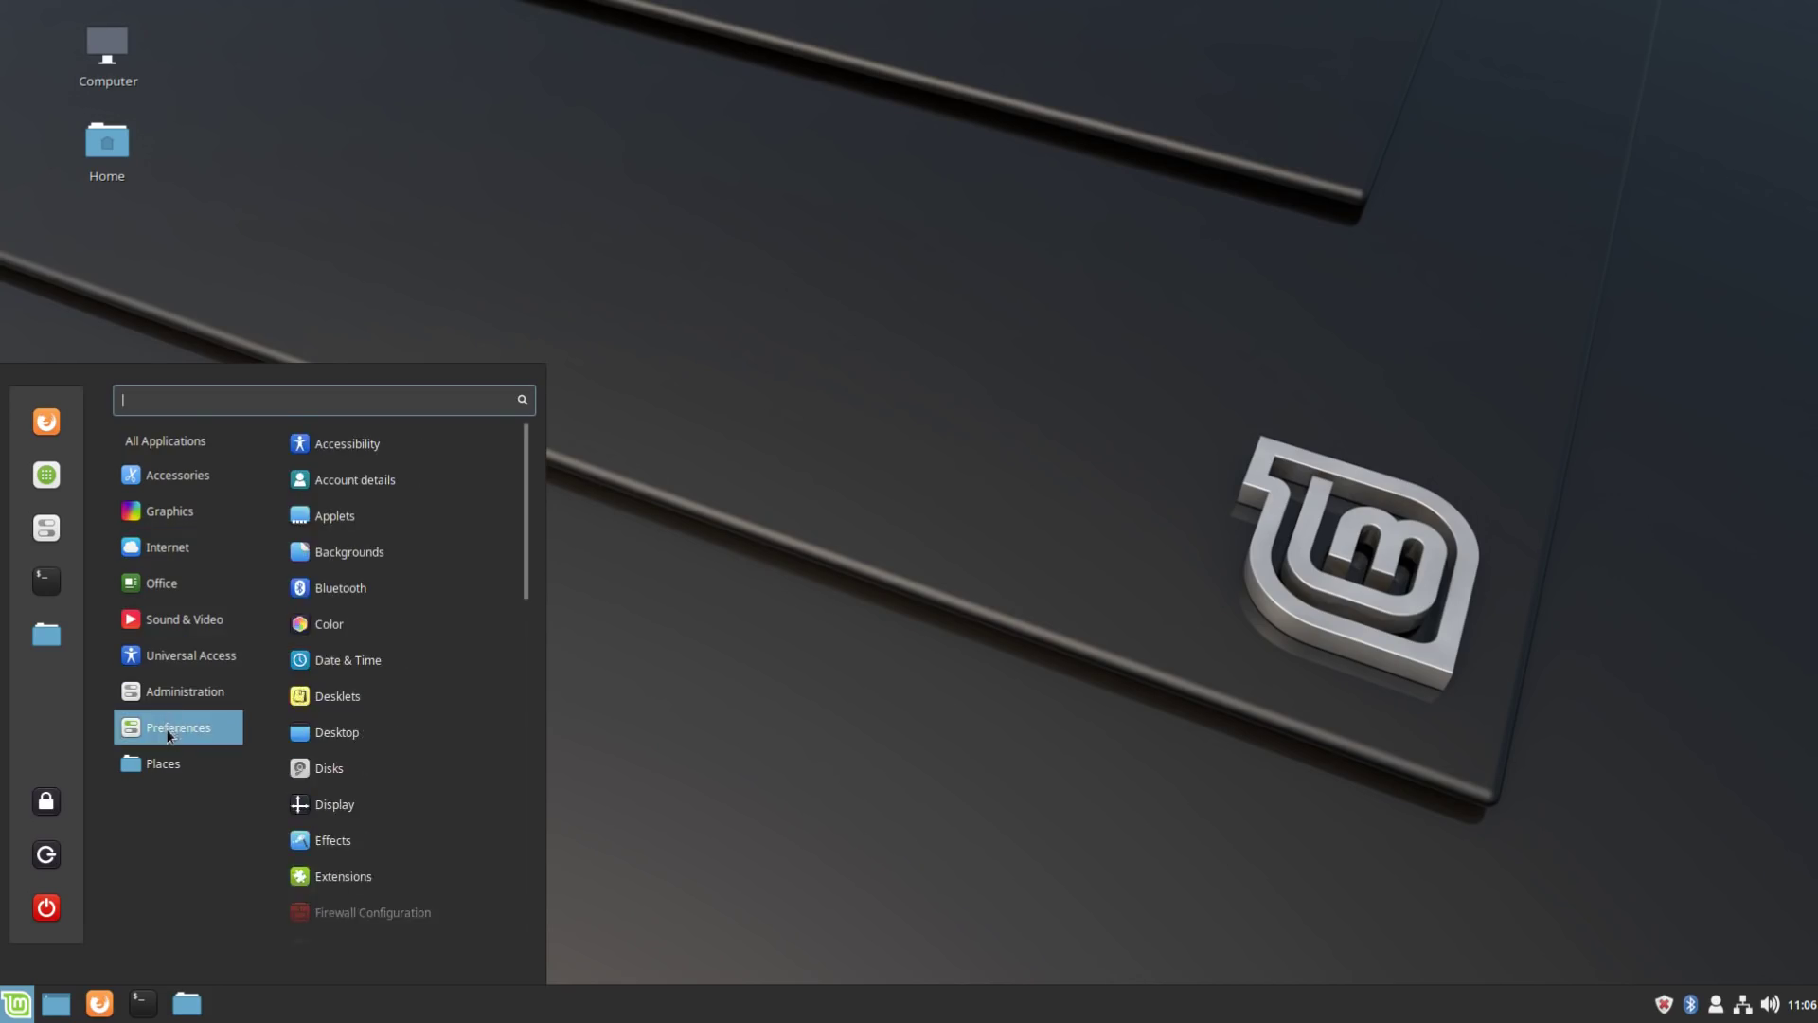
{"action": "mouse_move", "coordinate": [169, 767]}
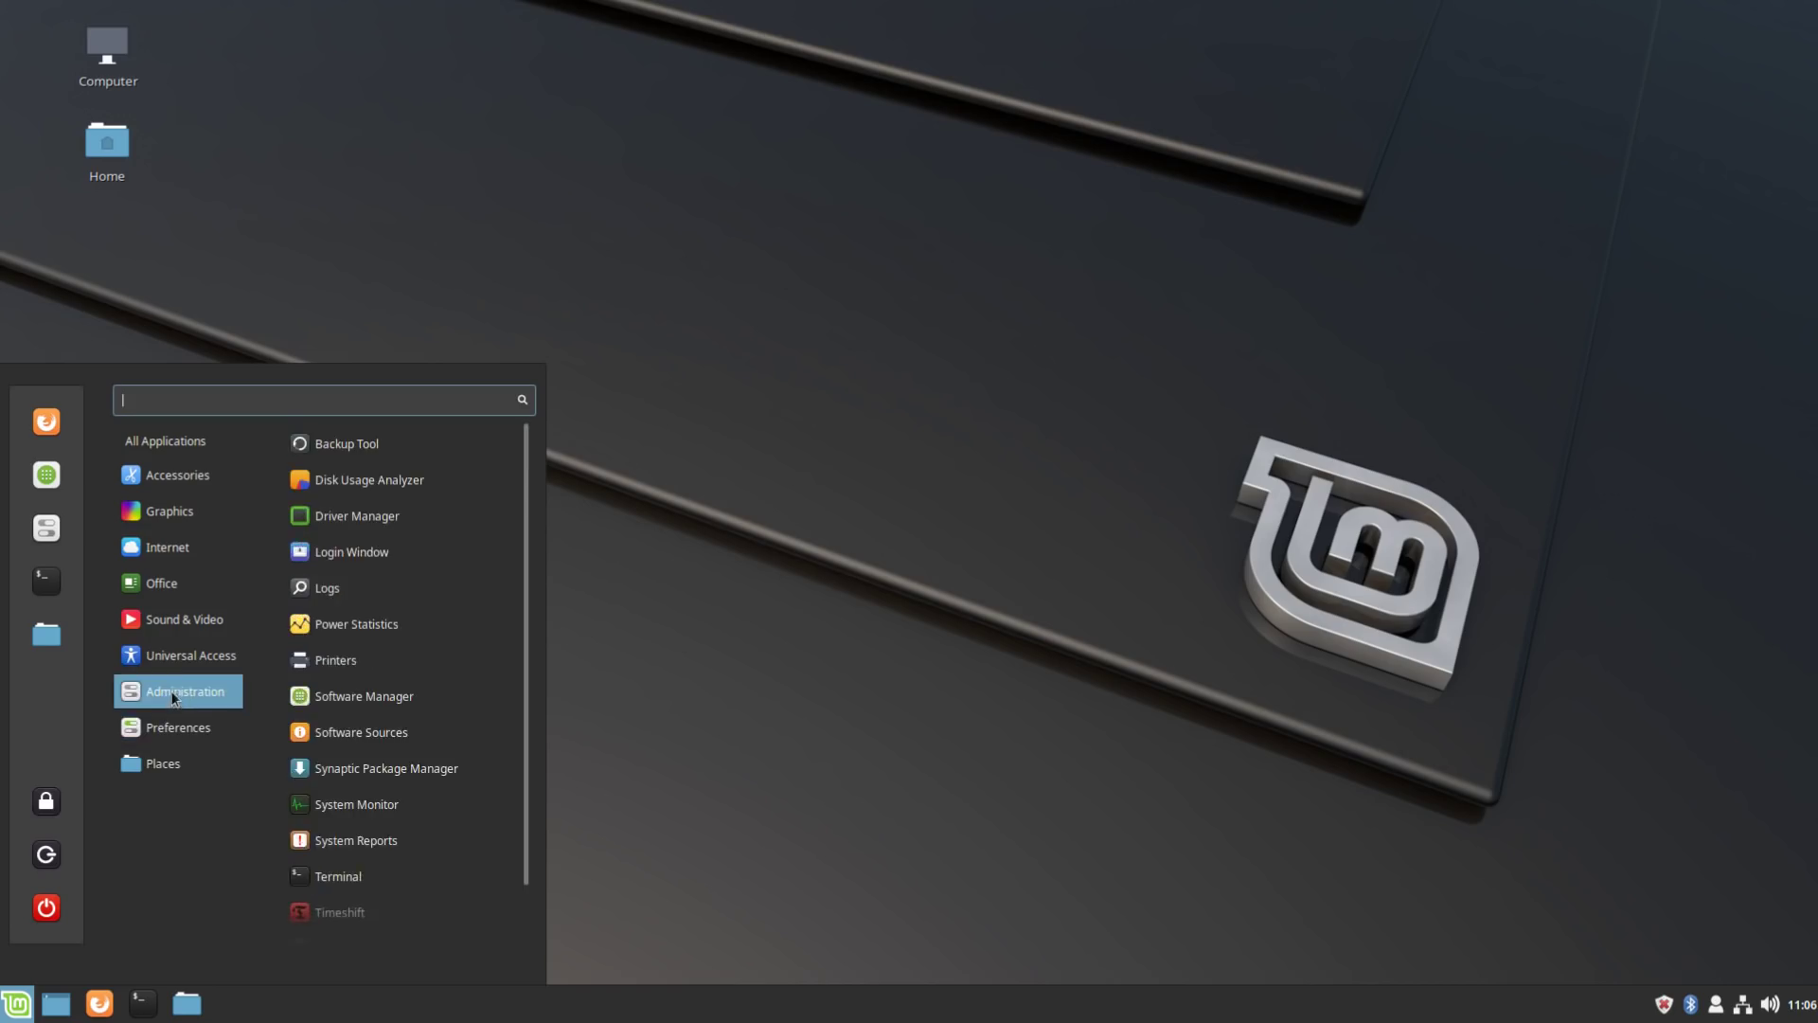
Step: Open the Home folder in Nemo from the menu favourites and reposition its window near the centre
{"action": "left_click", "coordinate": [43, 635]}
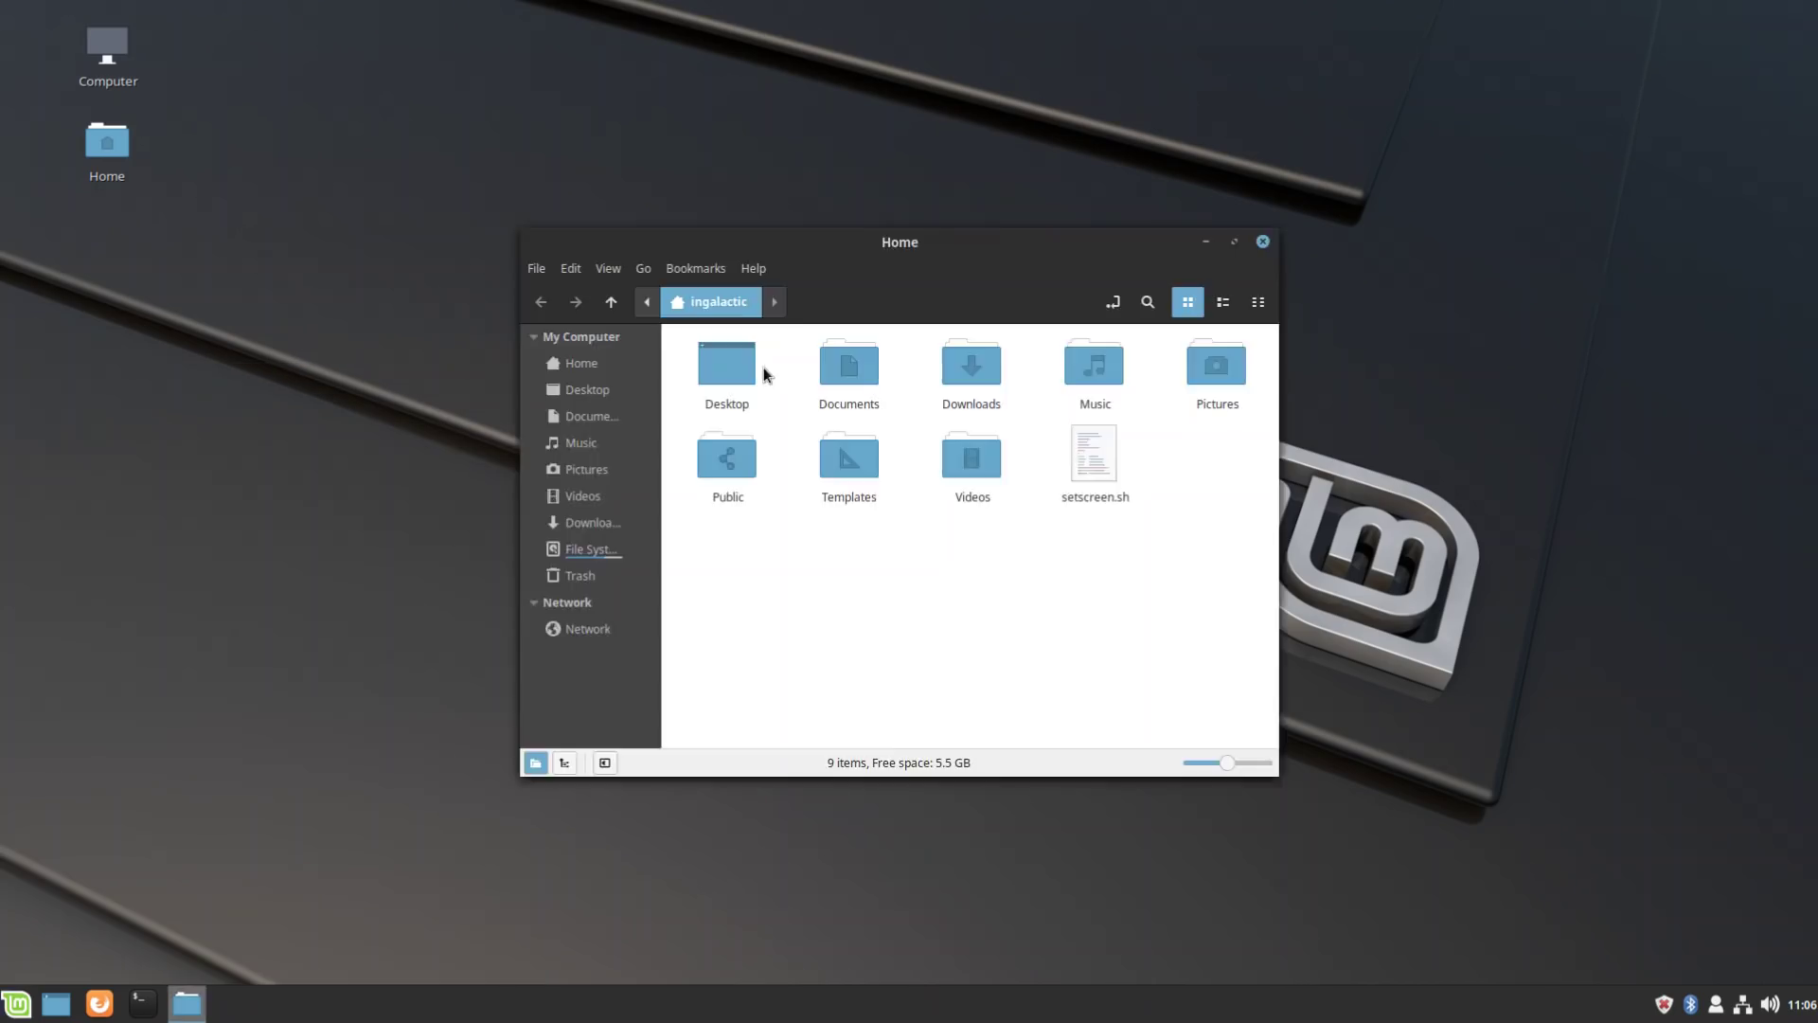
{"action": "left_click_drag", "start_coordinate": [905, 246], "coordinate": [760, 237]}
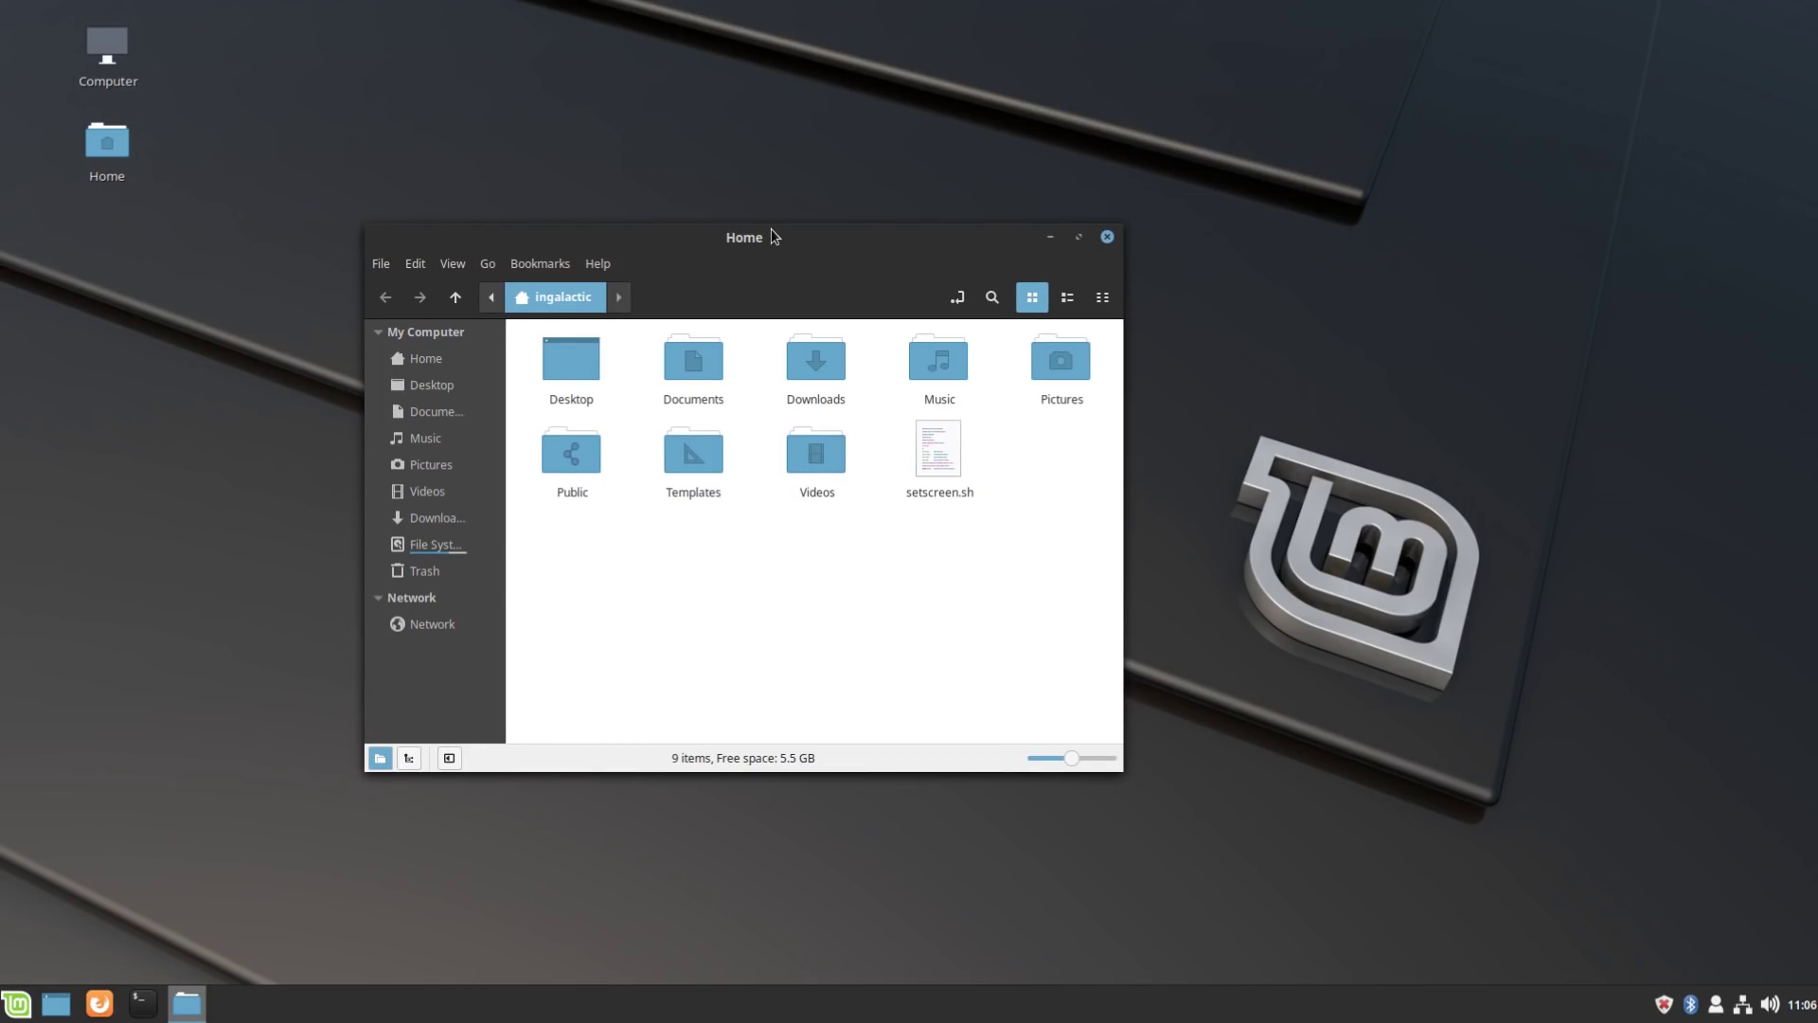
{"action": "left_click_drag", "start_coordinate": [772, 229], "coordinate": [806, 226]}
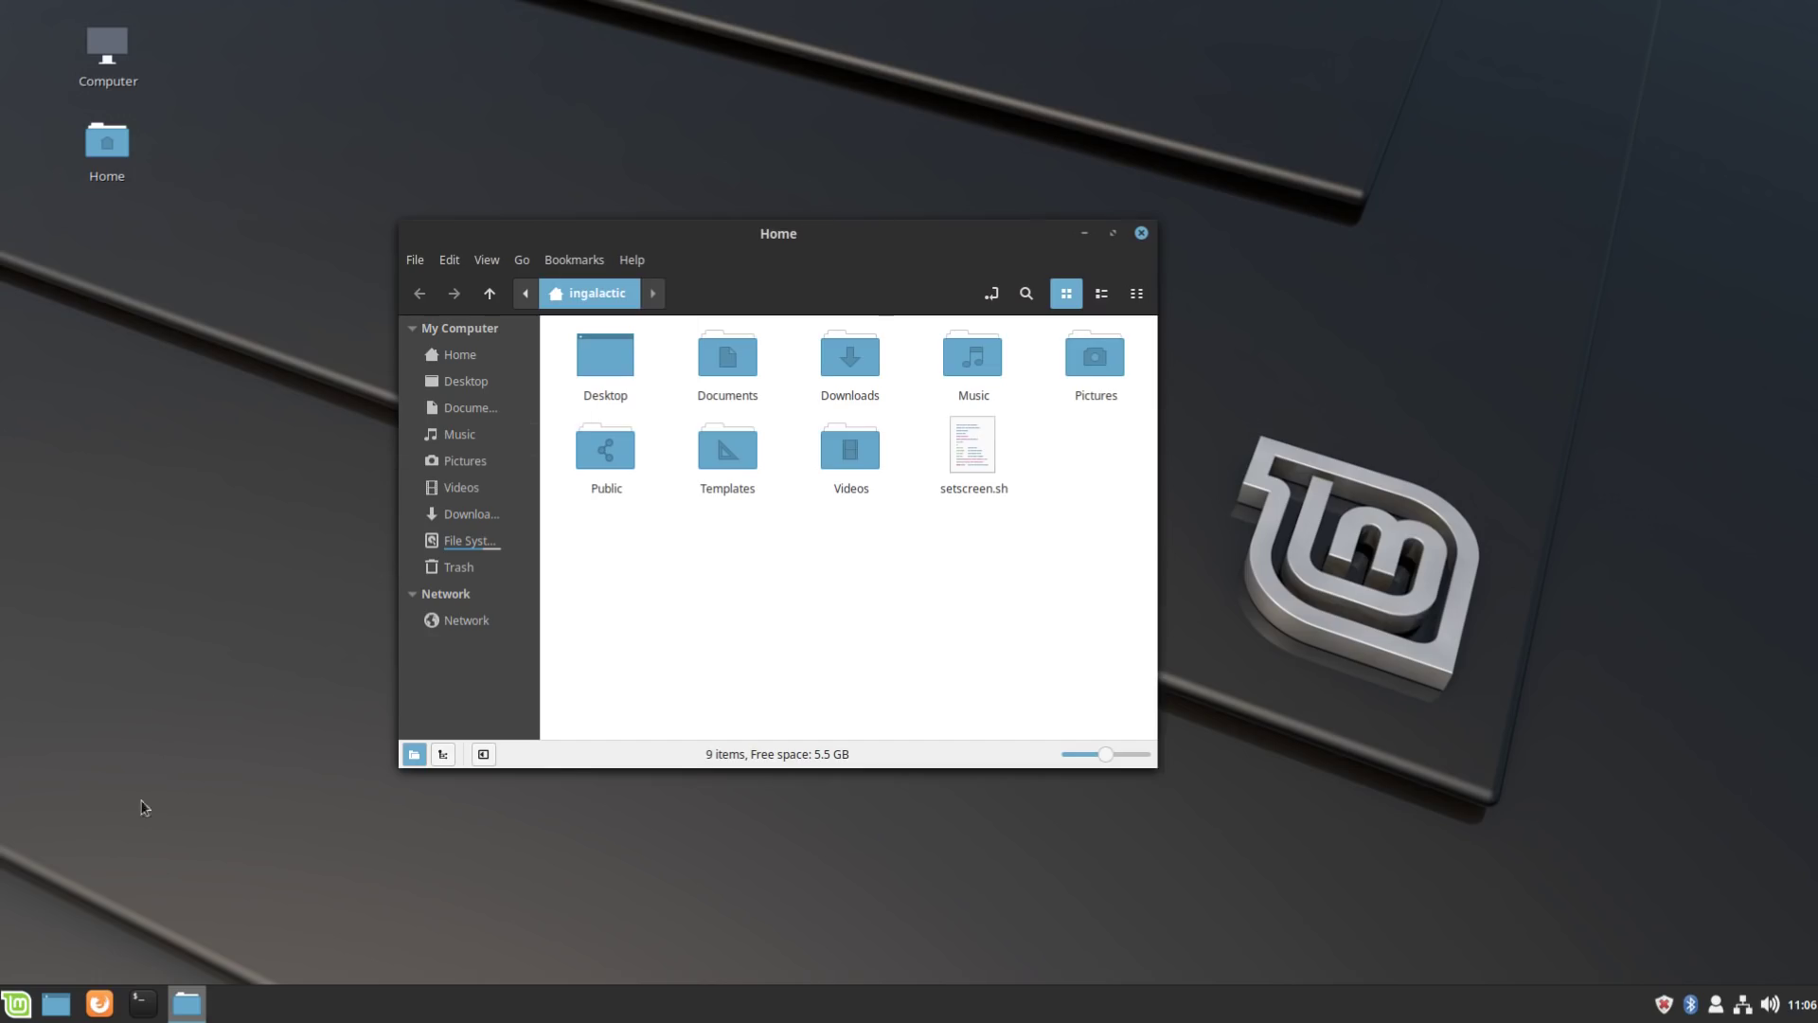
{"action": "left_click", "coordinate": [16, 1002]}
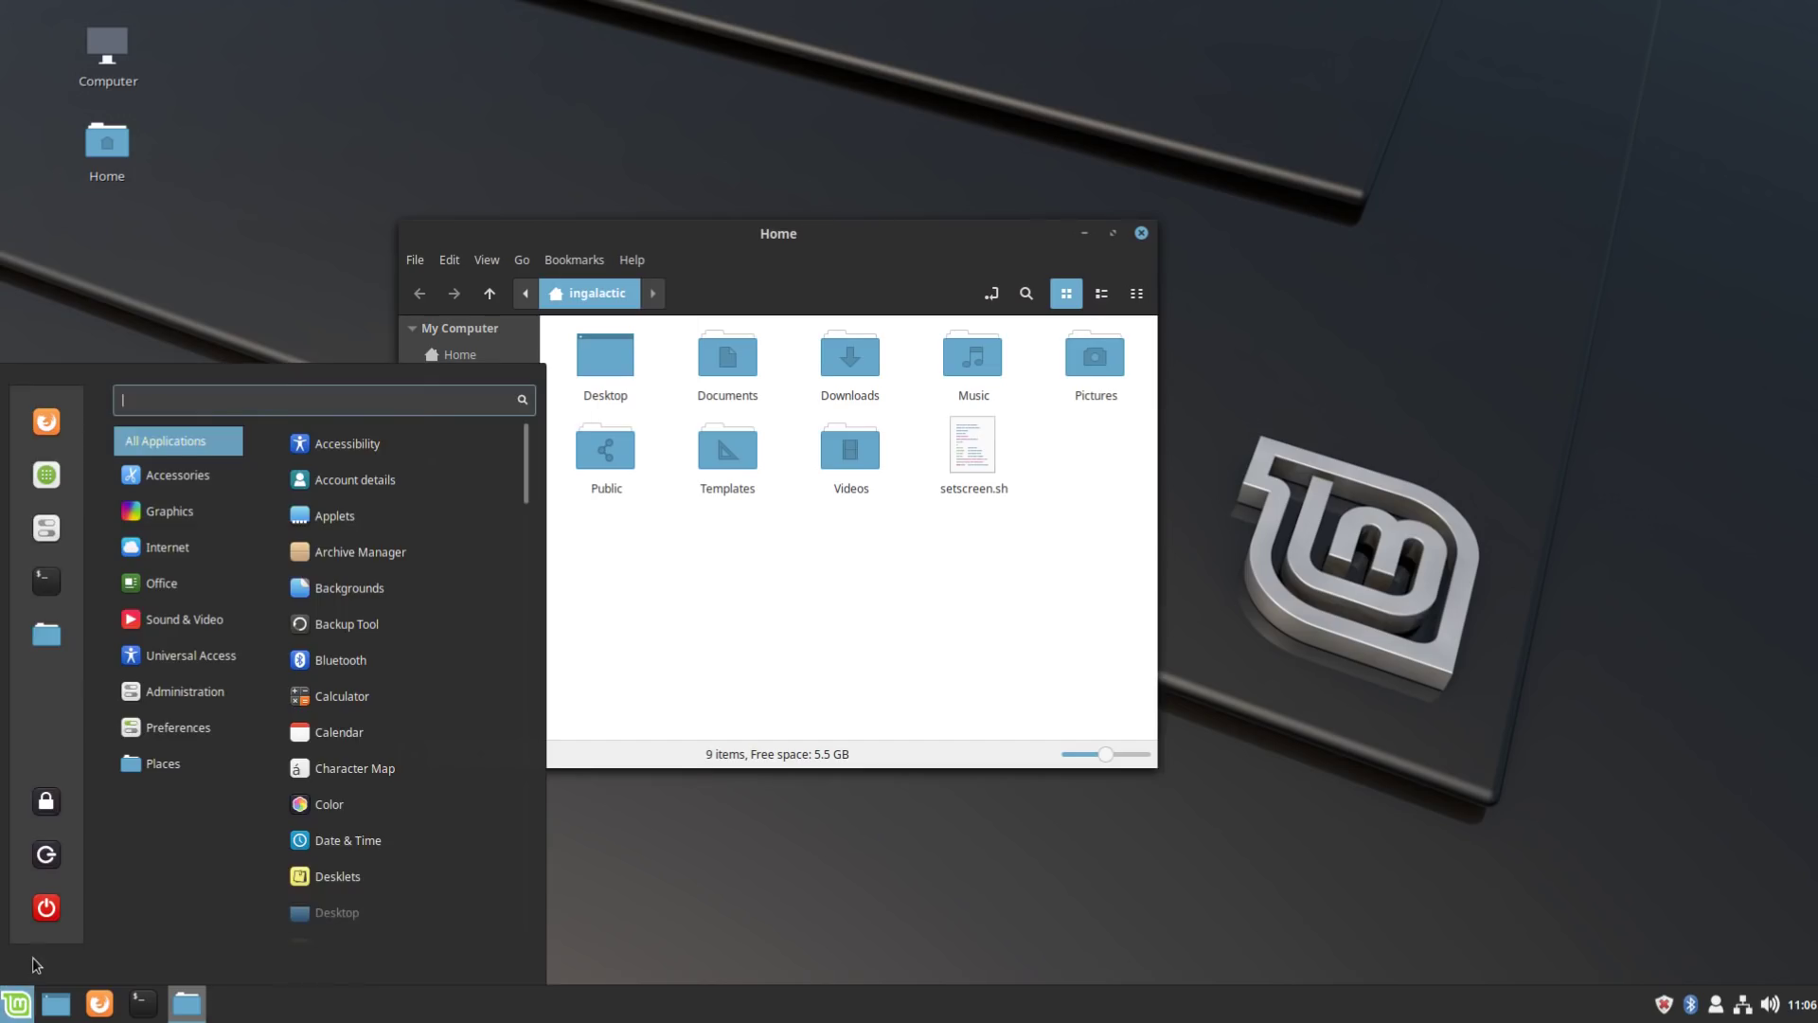
{"action": "type", "text": "moni"}
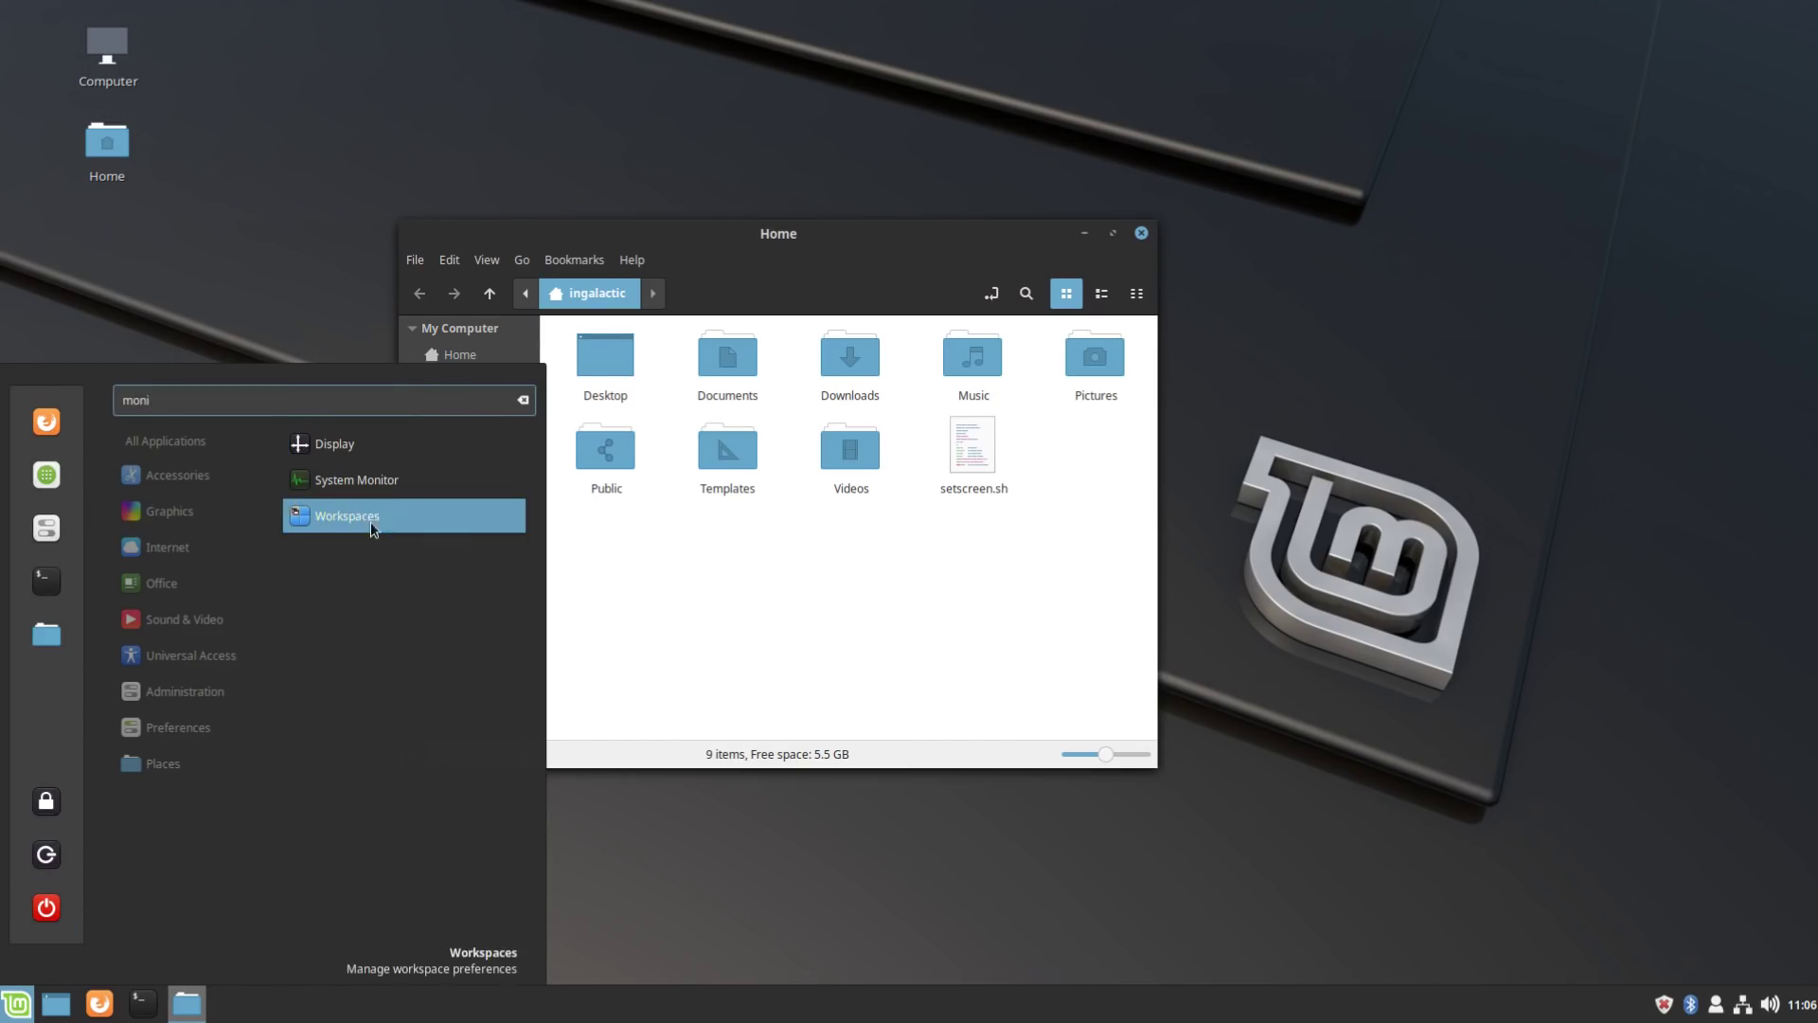
{"action": "left_click", "coordinate": [419, 478]}
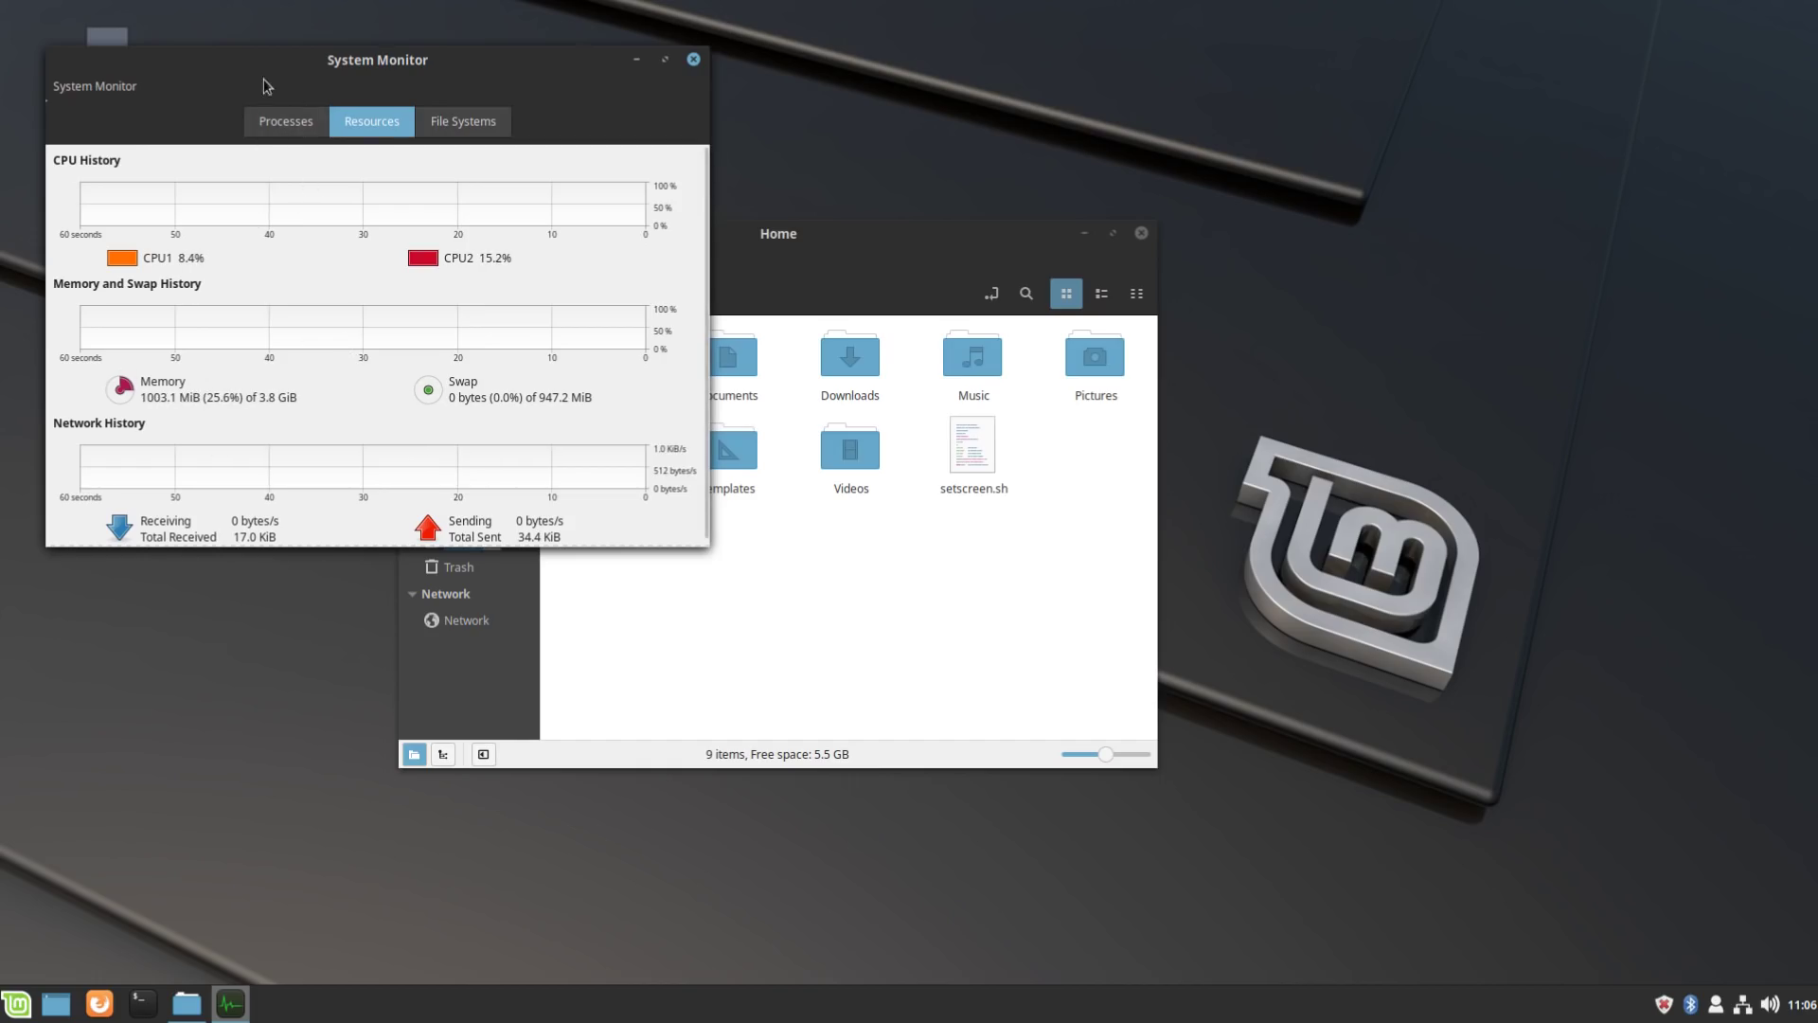
{"action": "left_click_drag", "start_coordinate": [264, 76], "coordinate": [337, 125]}
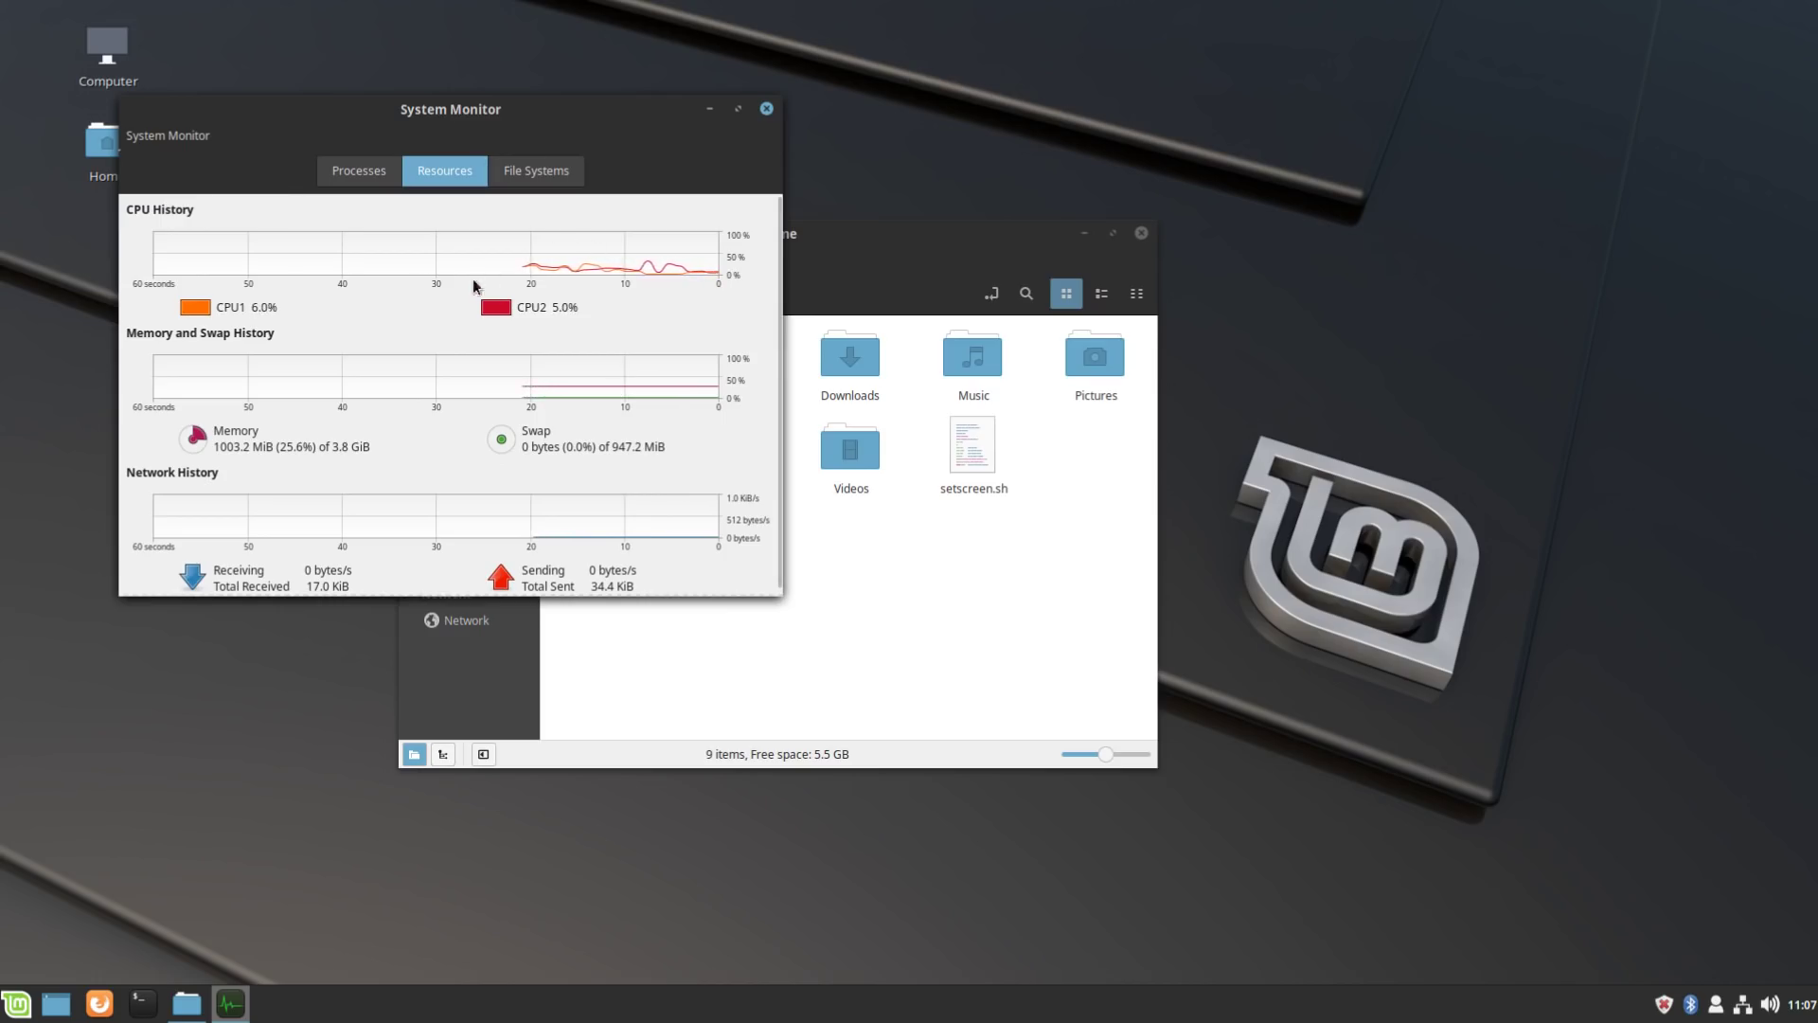
{"action": "left_click", "coordinate": [373, 184]}
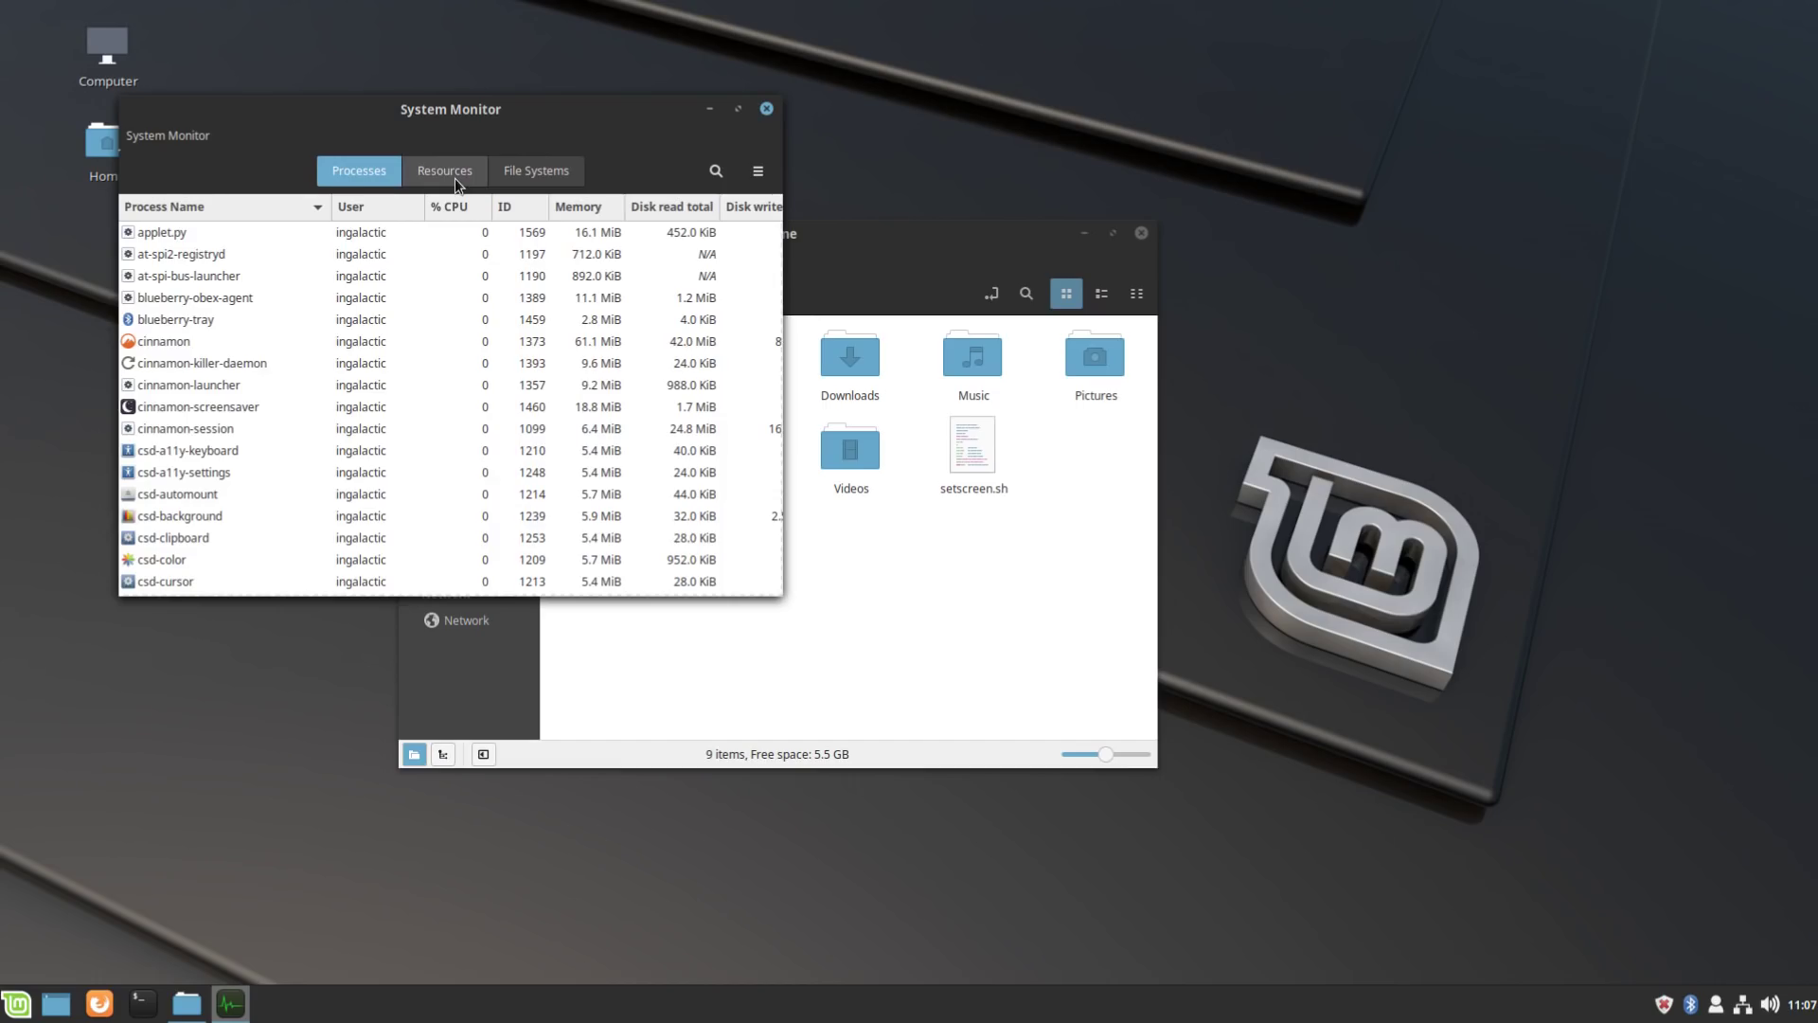
{"action": "left_click", "coordinate": [455, 178]}
{"action": "left_click_drag", "start_coordinate": [581, 112], "coordinate": [578, 153]}
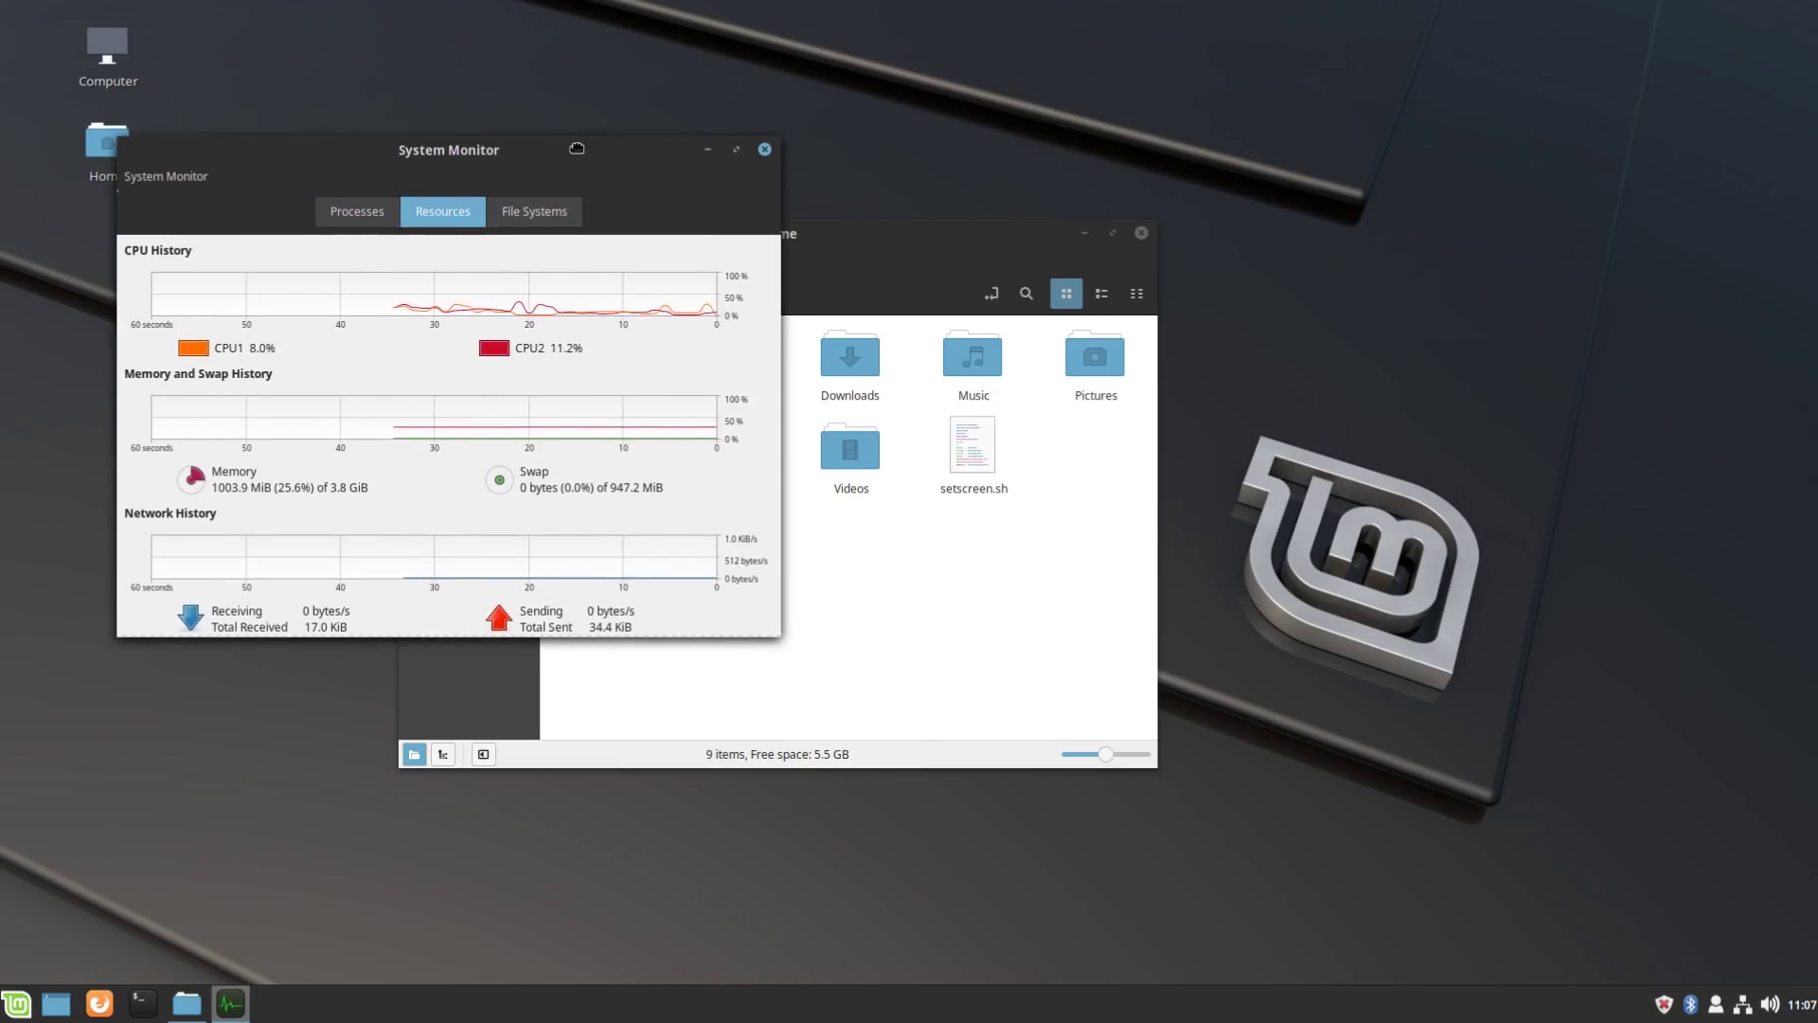
{"action": "left_click", "coordinate": [765, 151]}
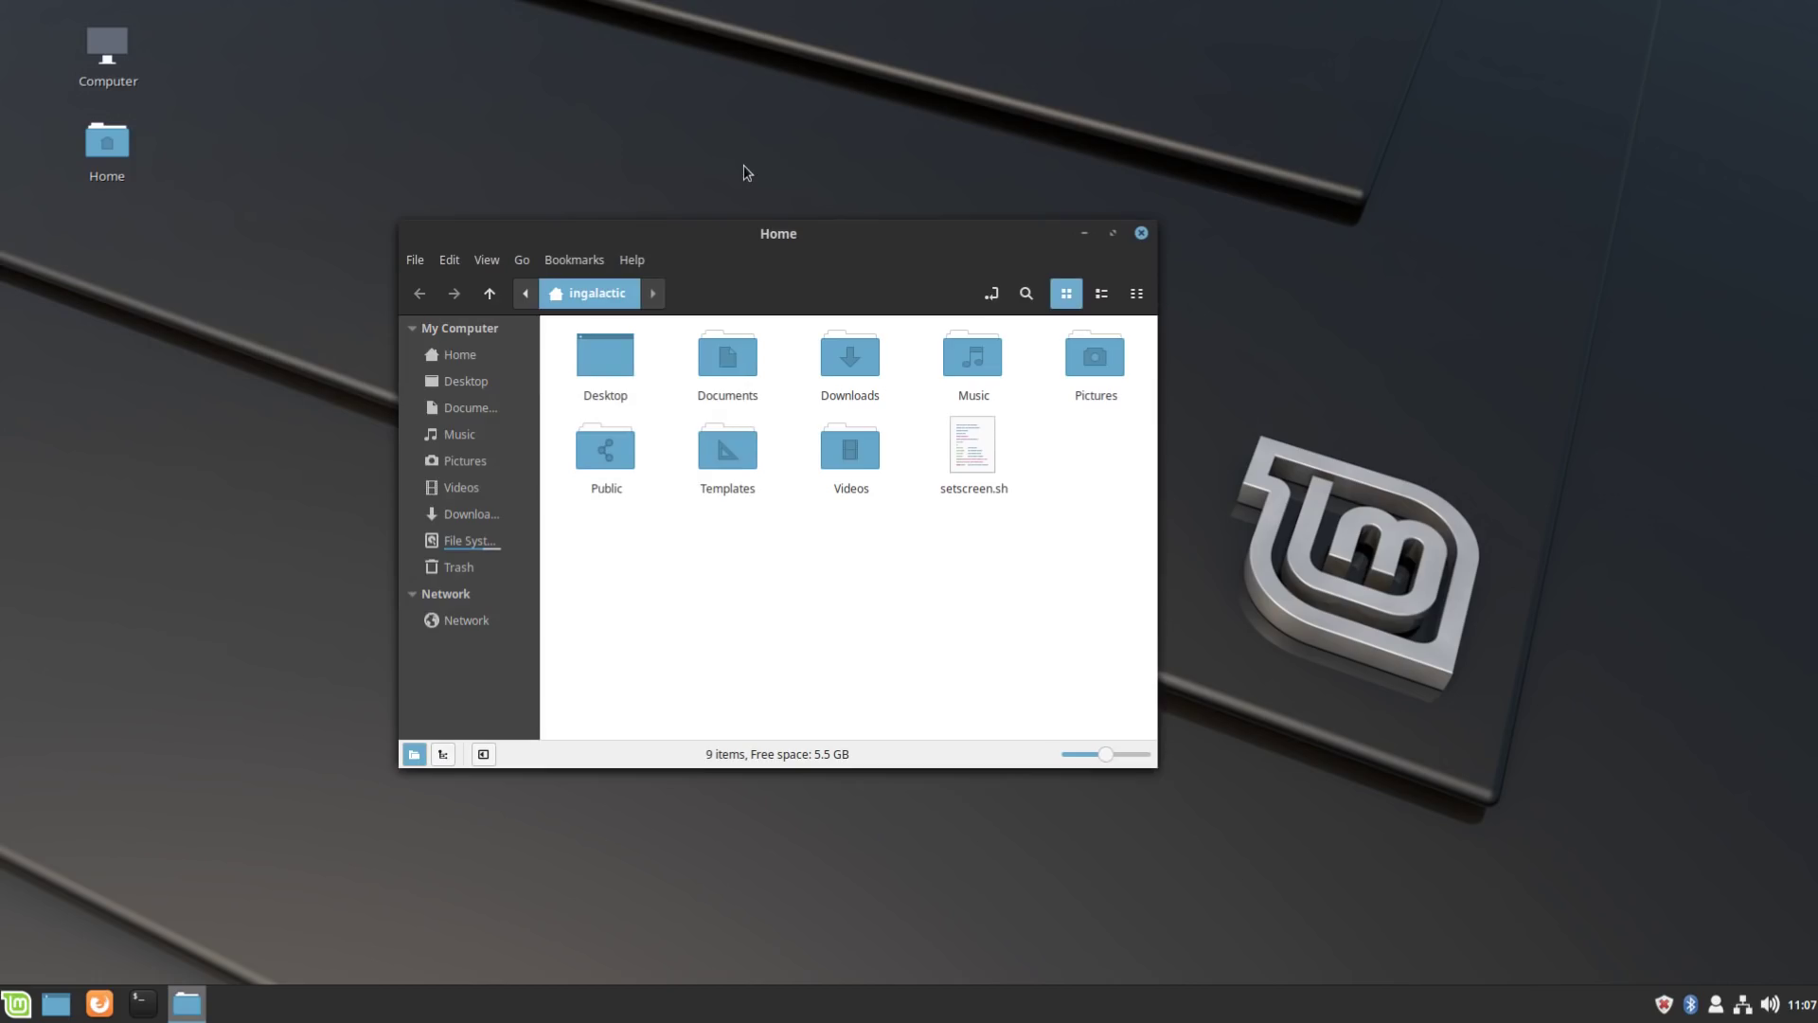
Step: Nudge the Home window's position, then close it to leave only the Computer and Home desktop icons
{"action": "mouse_move", "coordinate": [770, 235]}
{"action": "left_mouse_down"}
{"action": "mouse_move", "coordinate": [734, 211]}
{"action": "mouse_move", "coordinate": [766, 201]}
{"action": "left_mouse_up"}
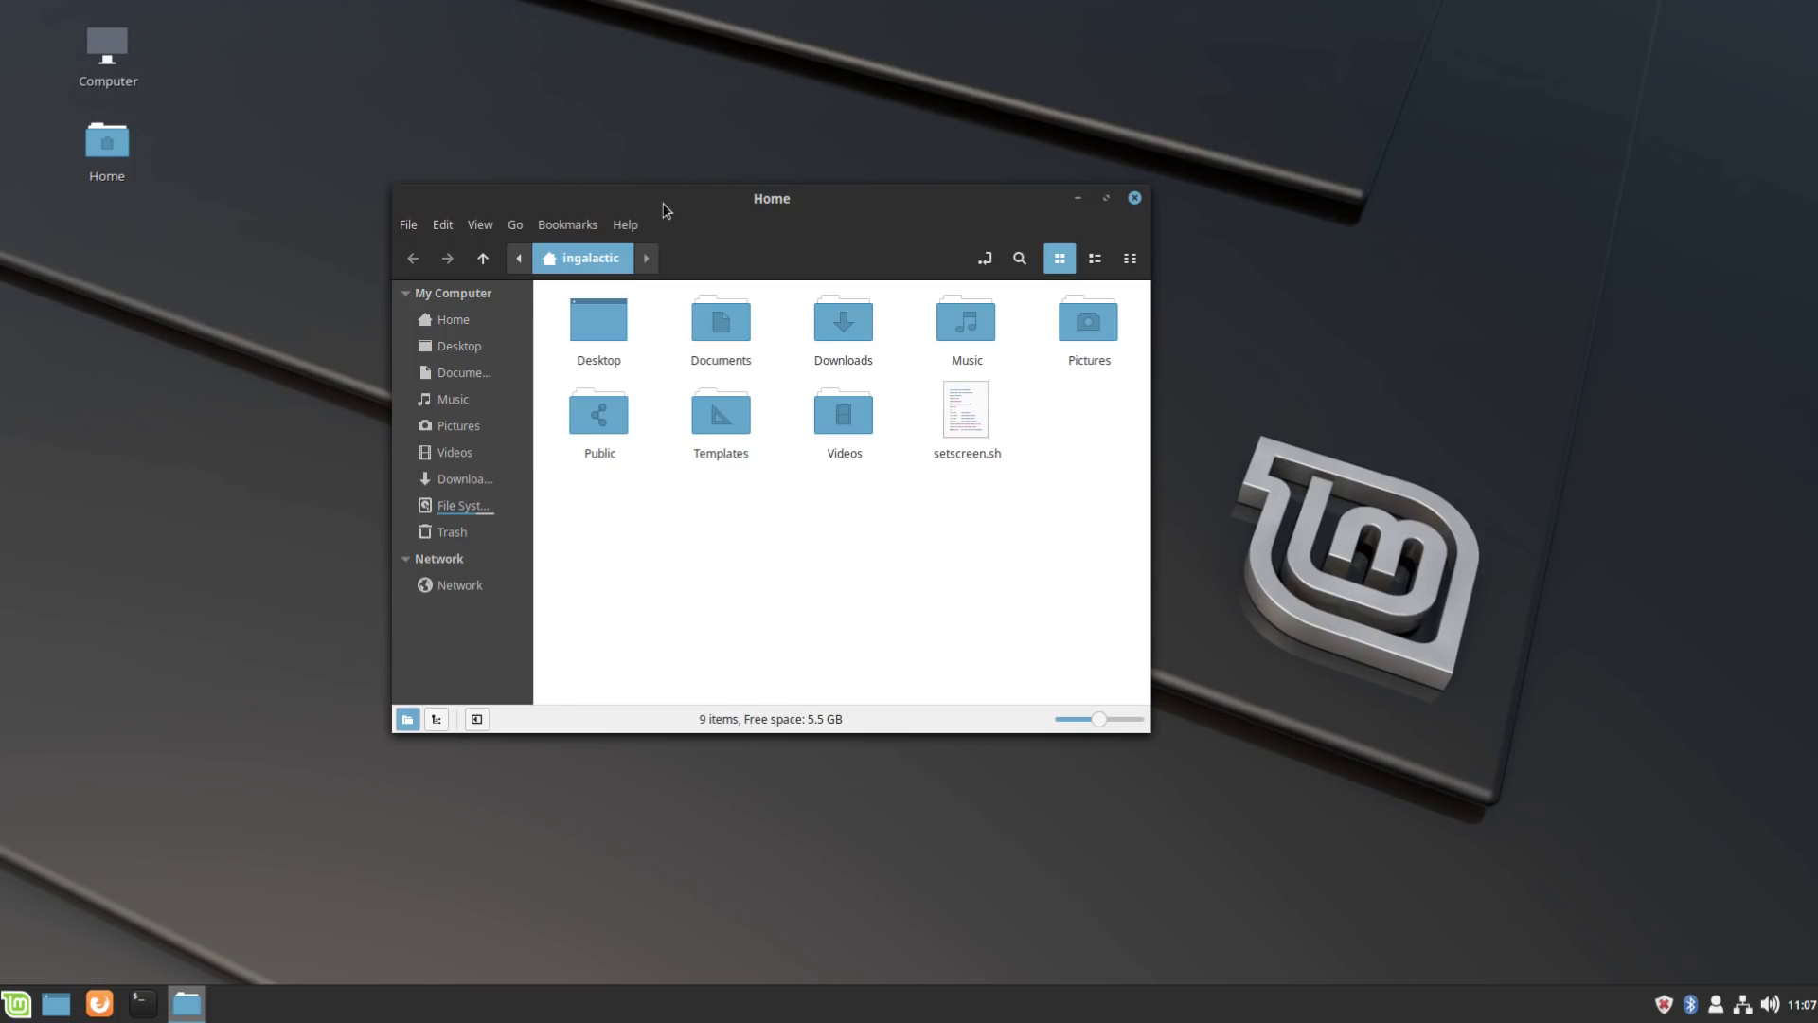
{"action": "left_click_drag", "start_coordinate": [665, 208], "coordinate": [670, 233]}
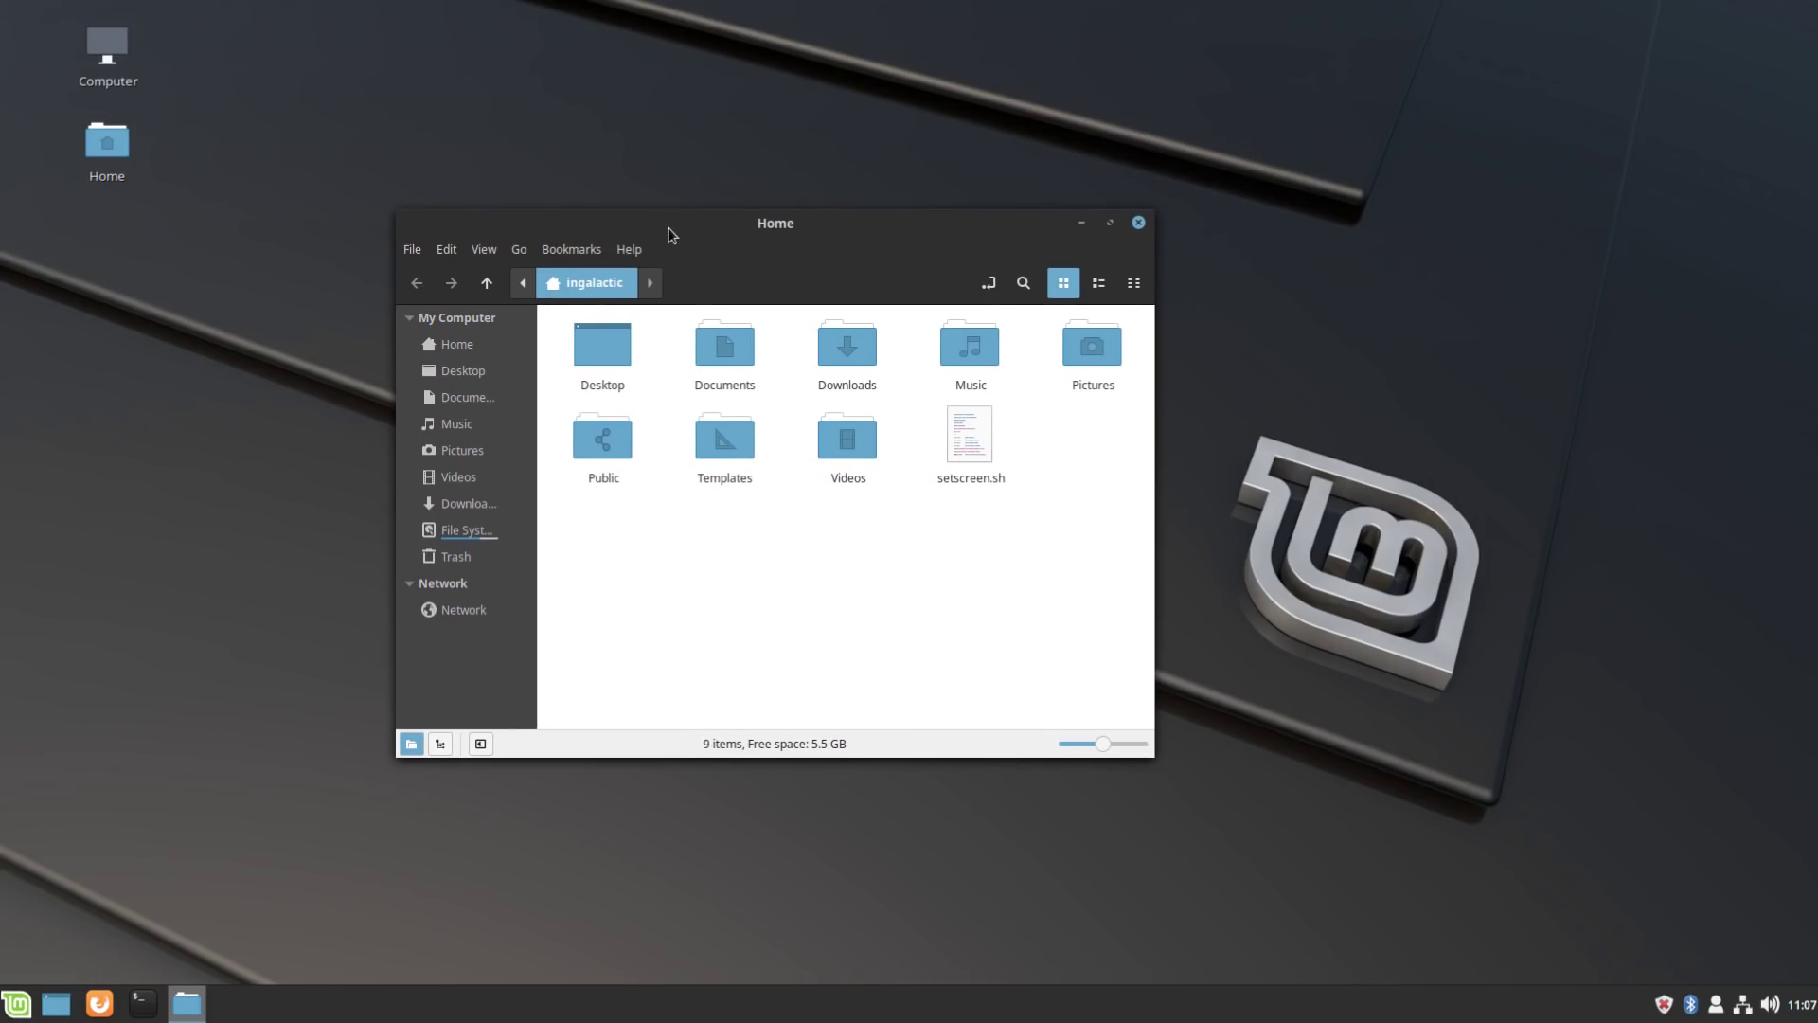
{"action": "left_click", "coordinate": [1139, 224]}
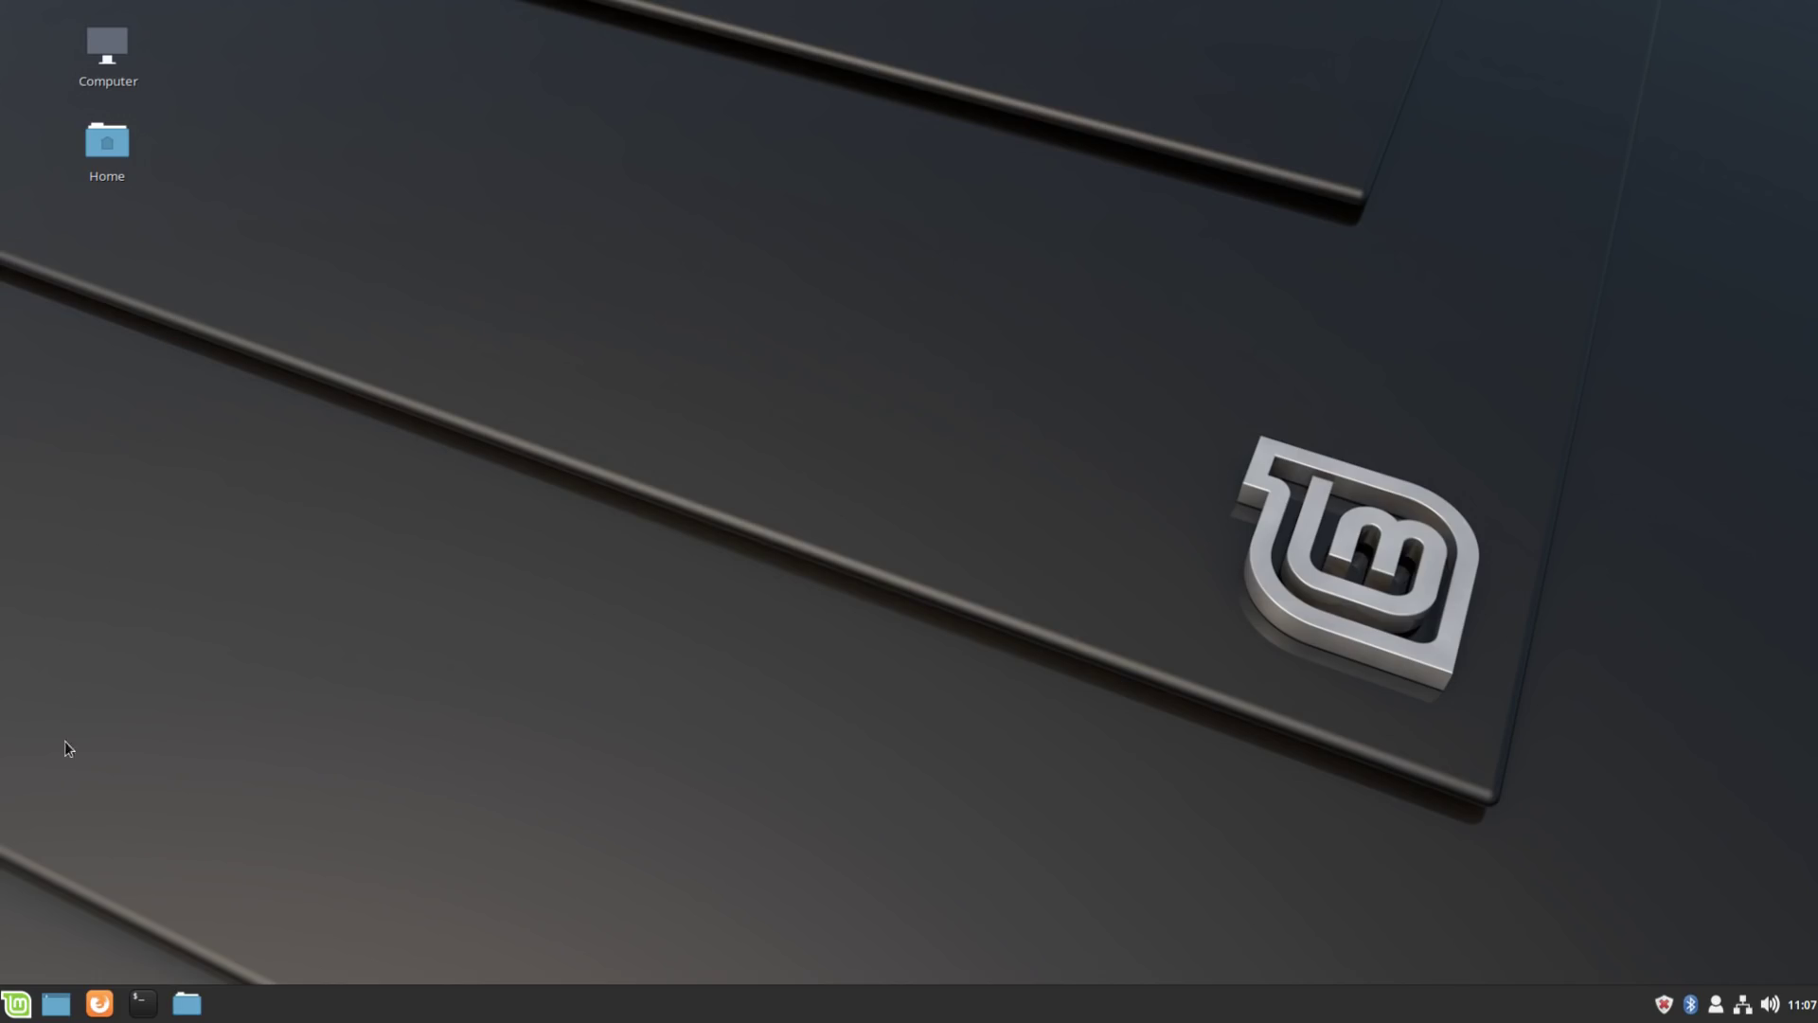
Step: Reopen the Home folder in Nemo from the application menu
{"action": "left_click", "coordinate": [27, 1006]}
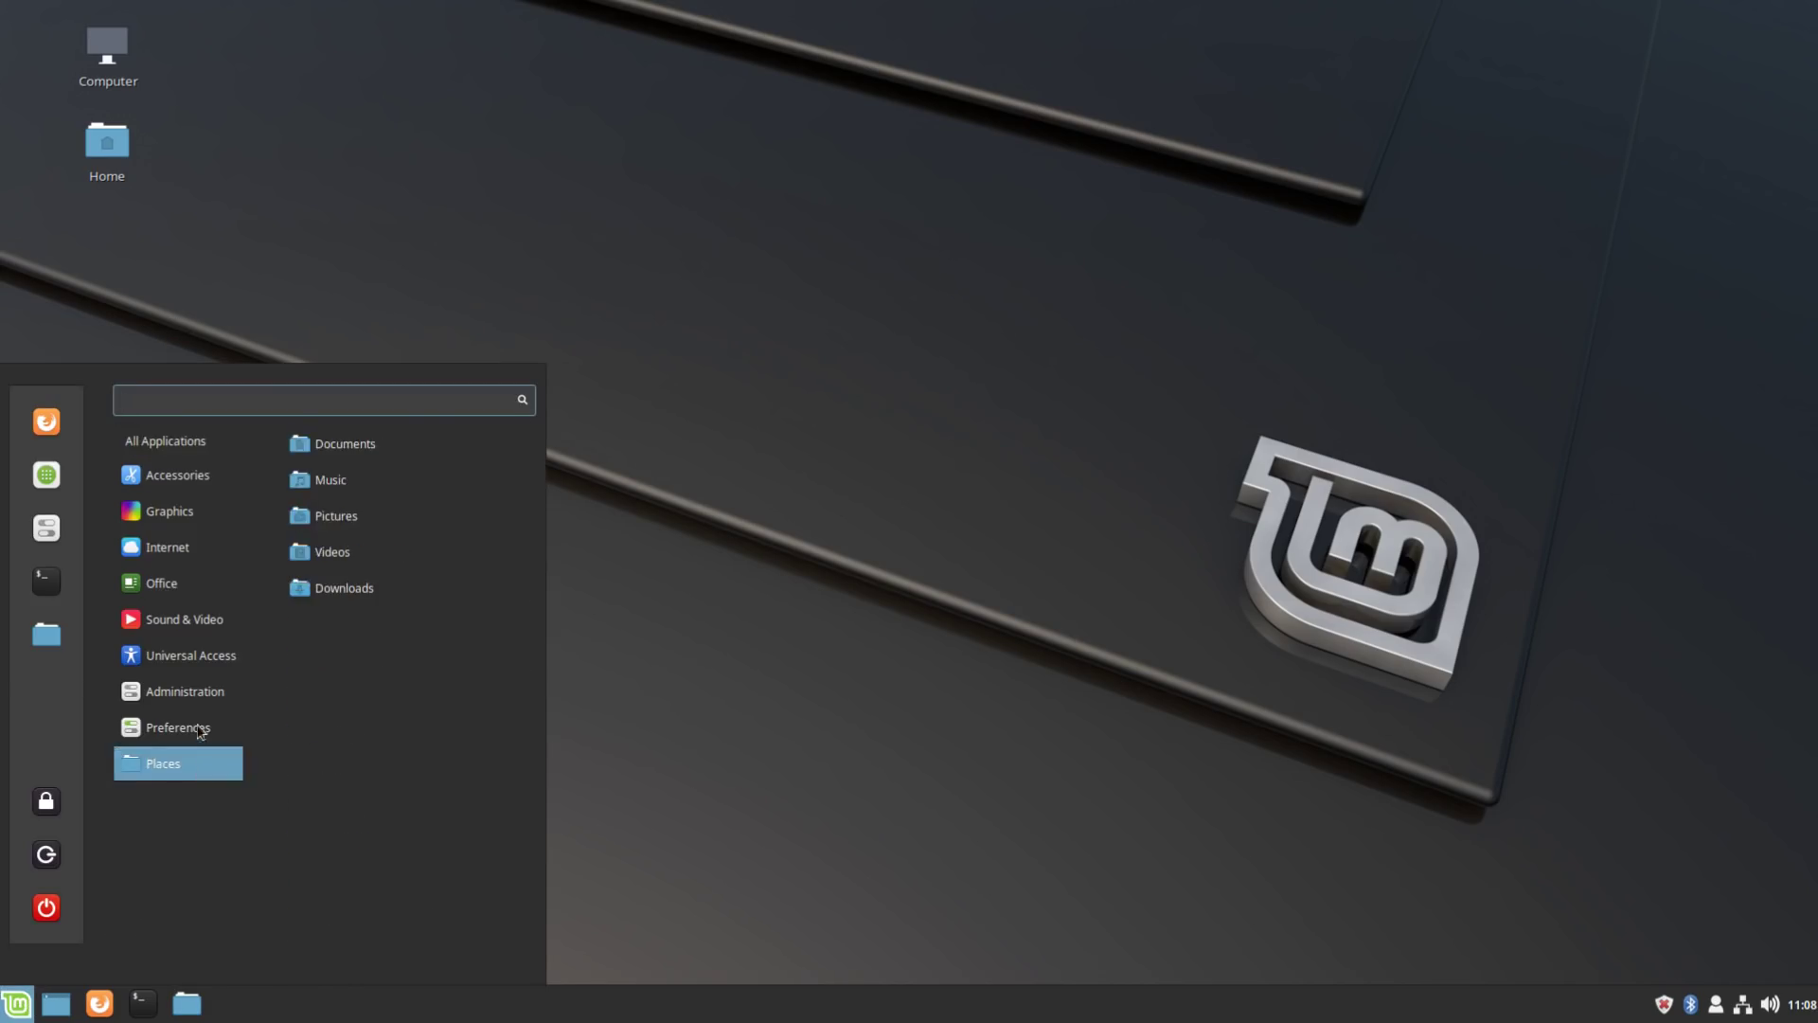
{"action": "mouse_move", "coordinate": [199, 696]}
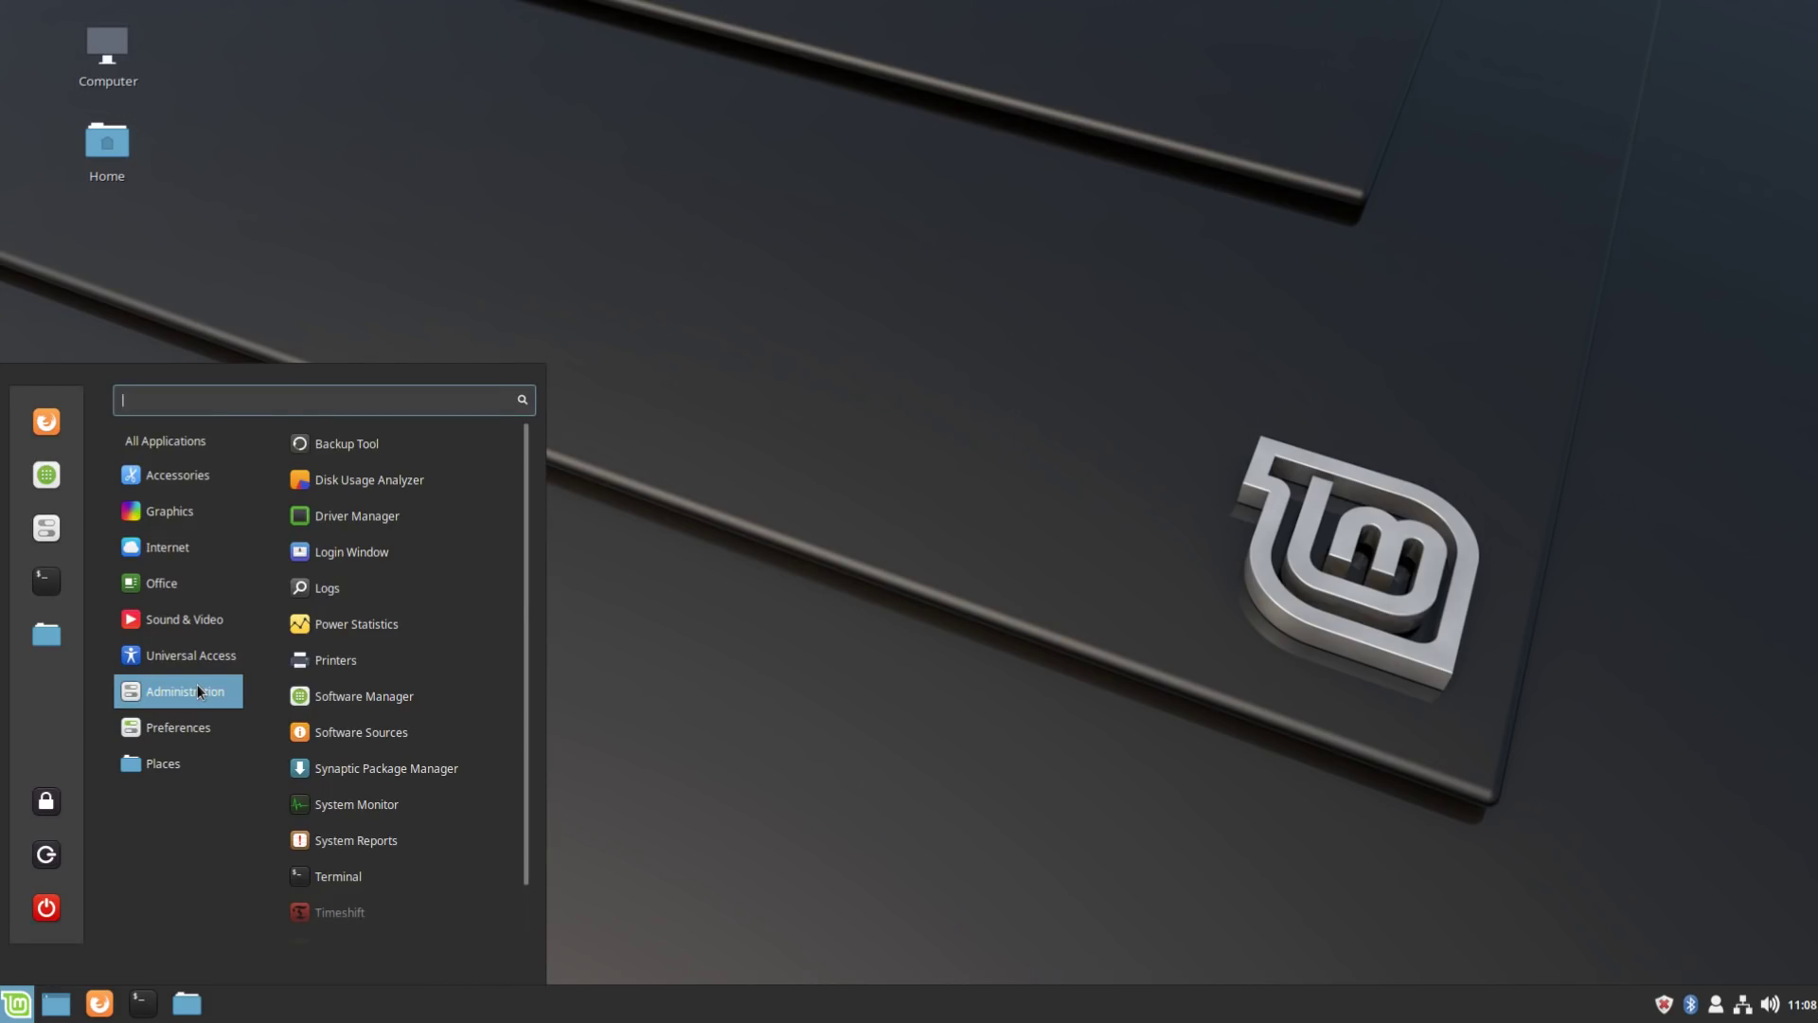
{"action": "left_click", "coordinate": [42, 648]}
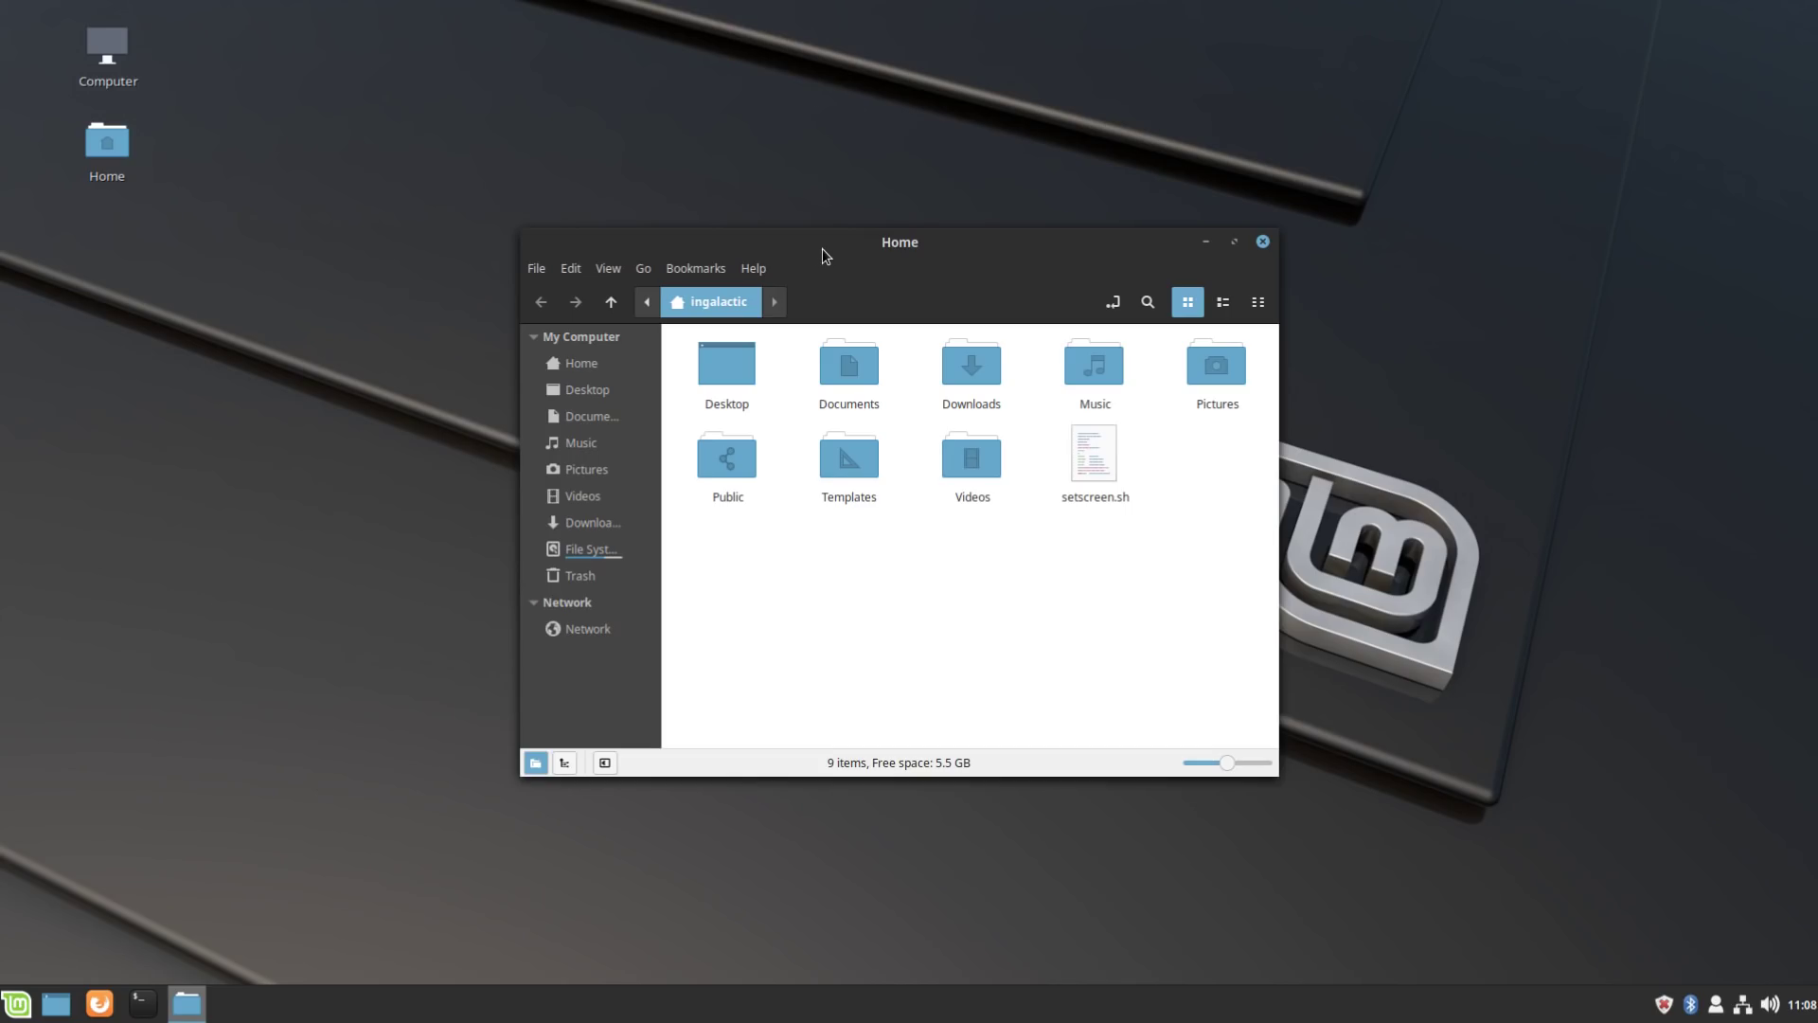
Step: View Nemo's About dialog showing version 4.0.3, dismiss it, and close the Home window
{"action": "left_click", "coordinate": [753, 268]}
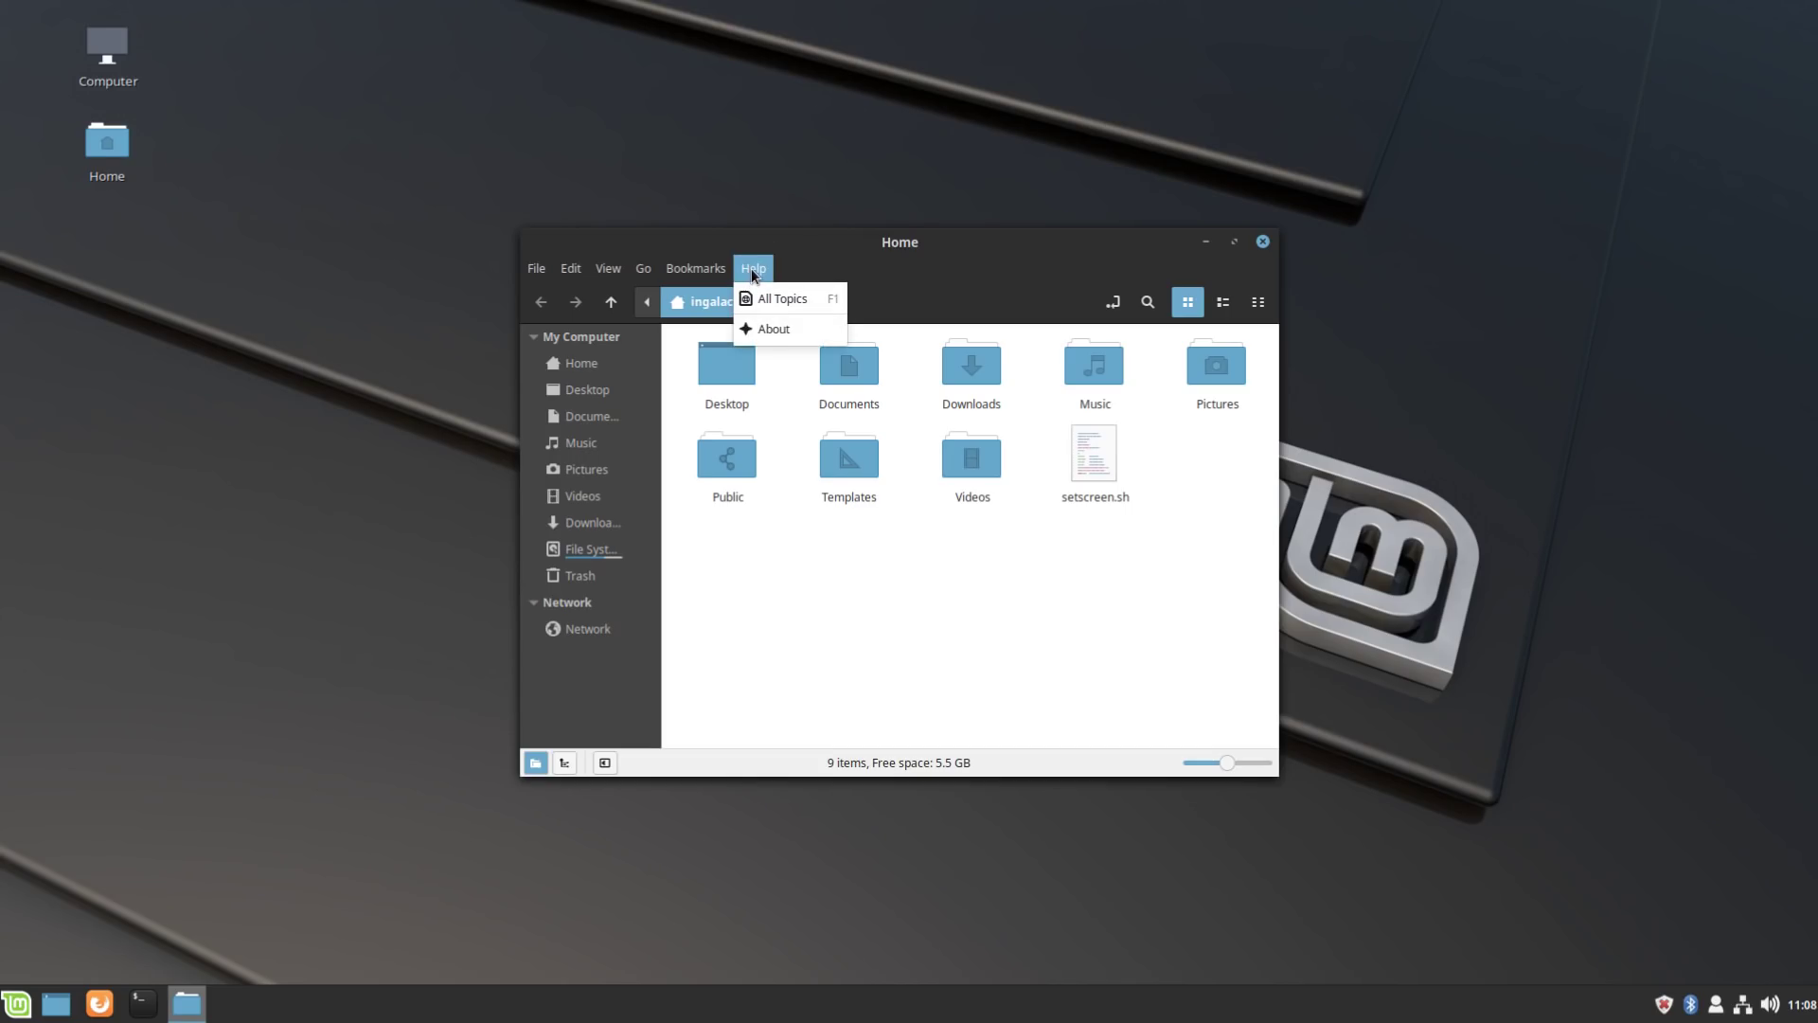
{"action": "left_click", "coordinate": [770, 324]}
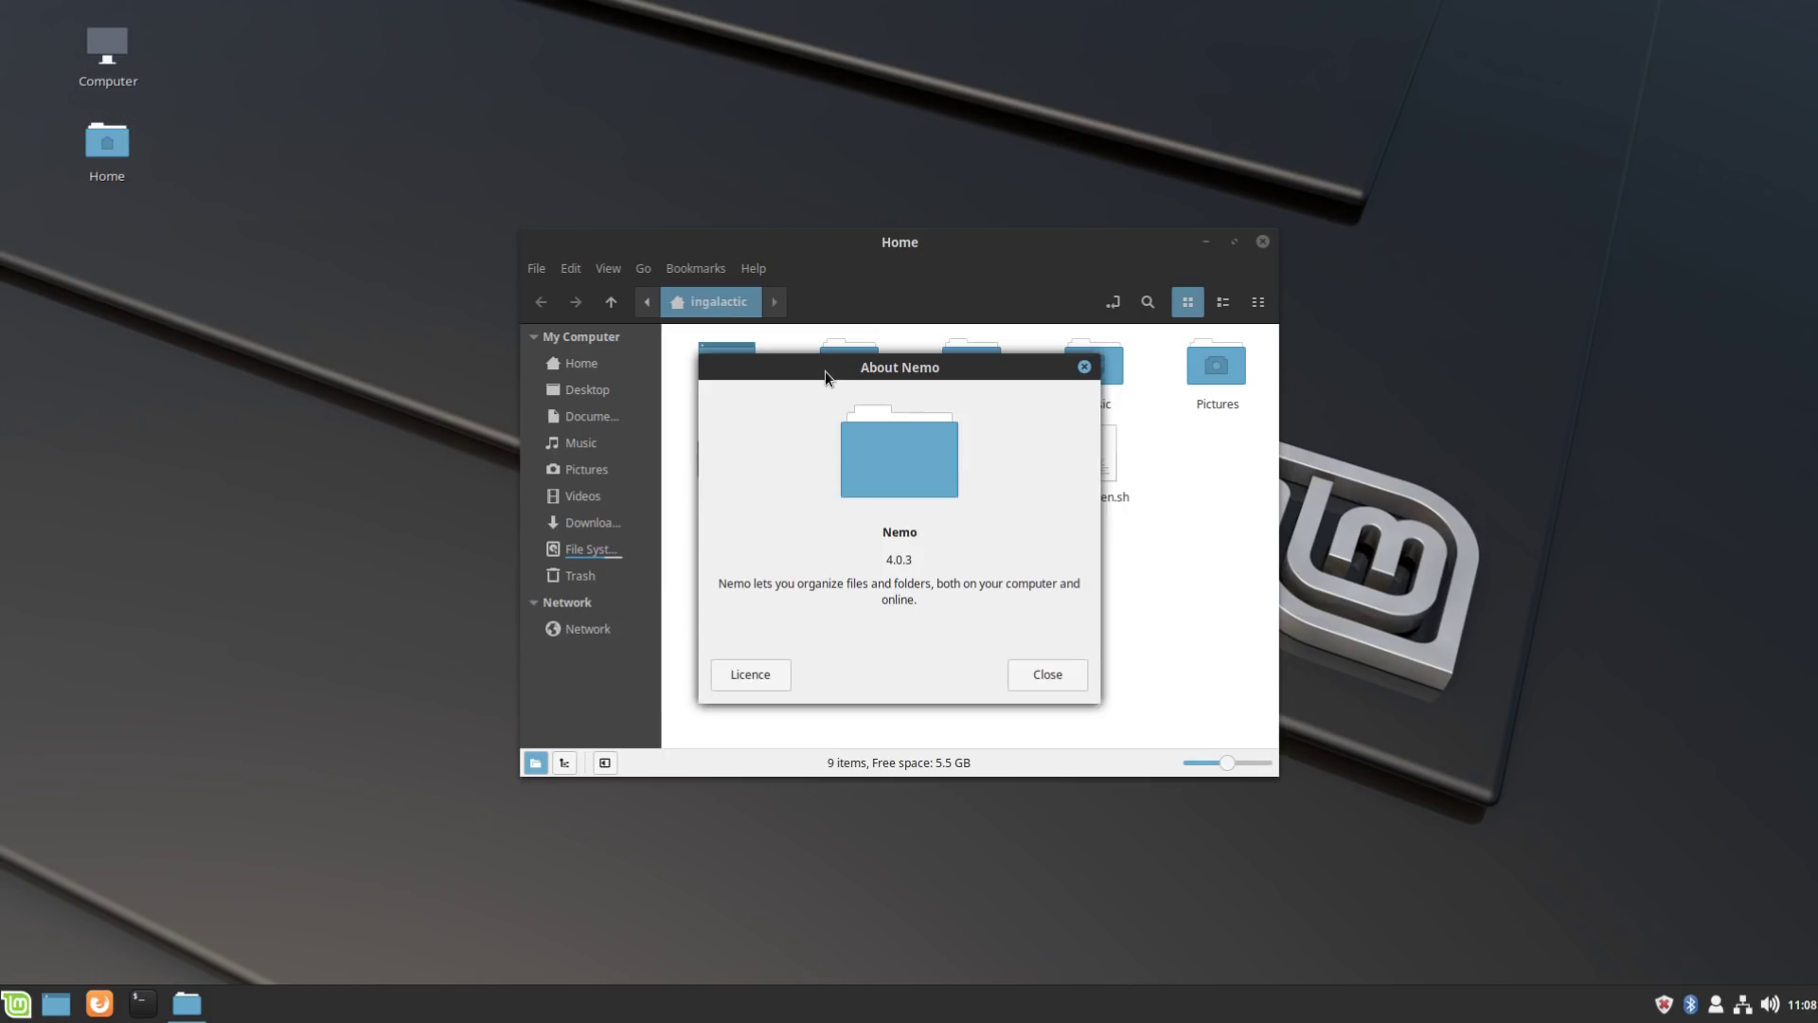
{"action": "mouse_move", "coordinate": [825, 372]}
{"action": "left_mouse_down"}
{"action": "mouse_move", "coordinate": [777, 373]}
{"action": "mouse_move", "coordinate": [831, 373]}
{"action": "left_mouse_up"}
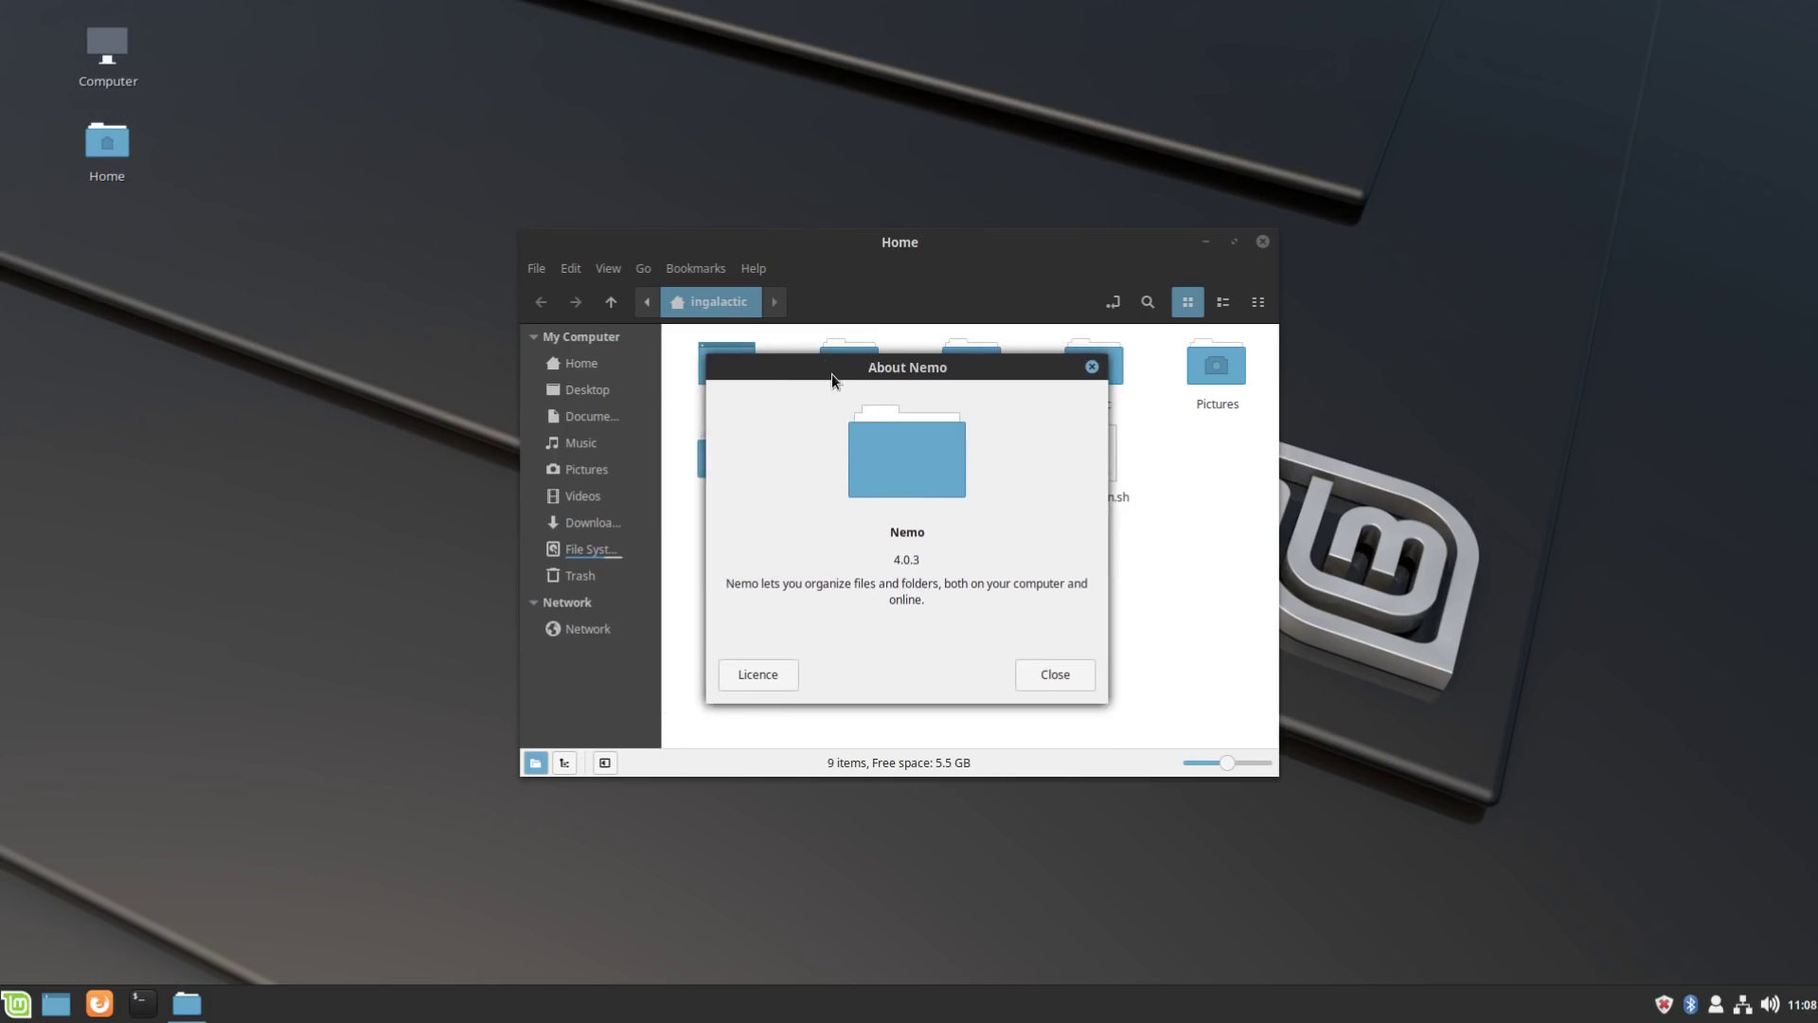
{"action": "left_click", "coordinate": [1093, 367]}
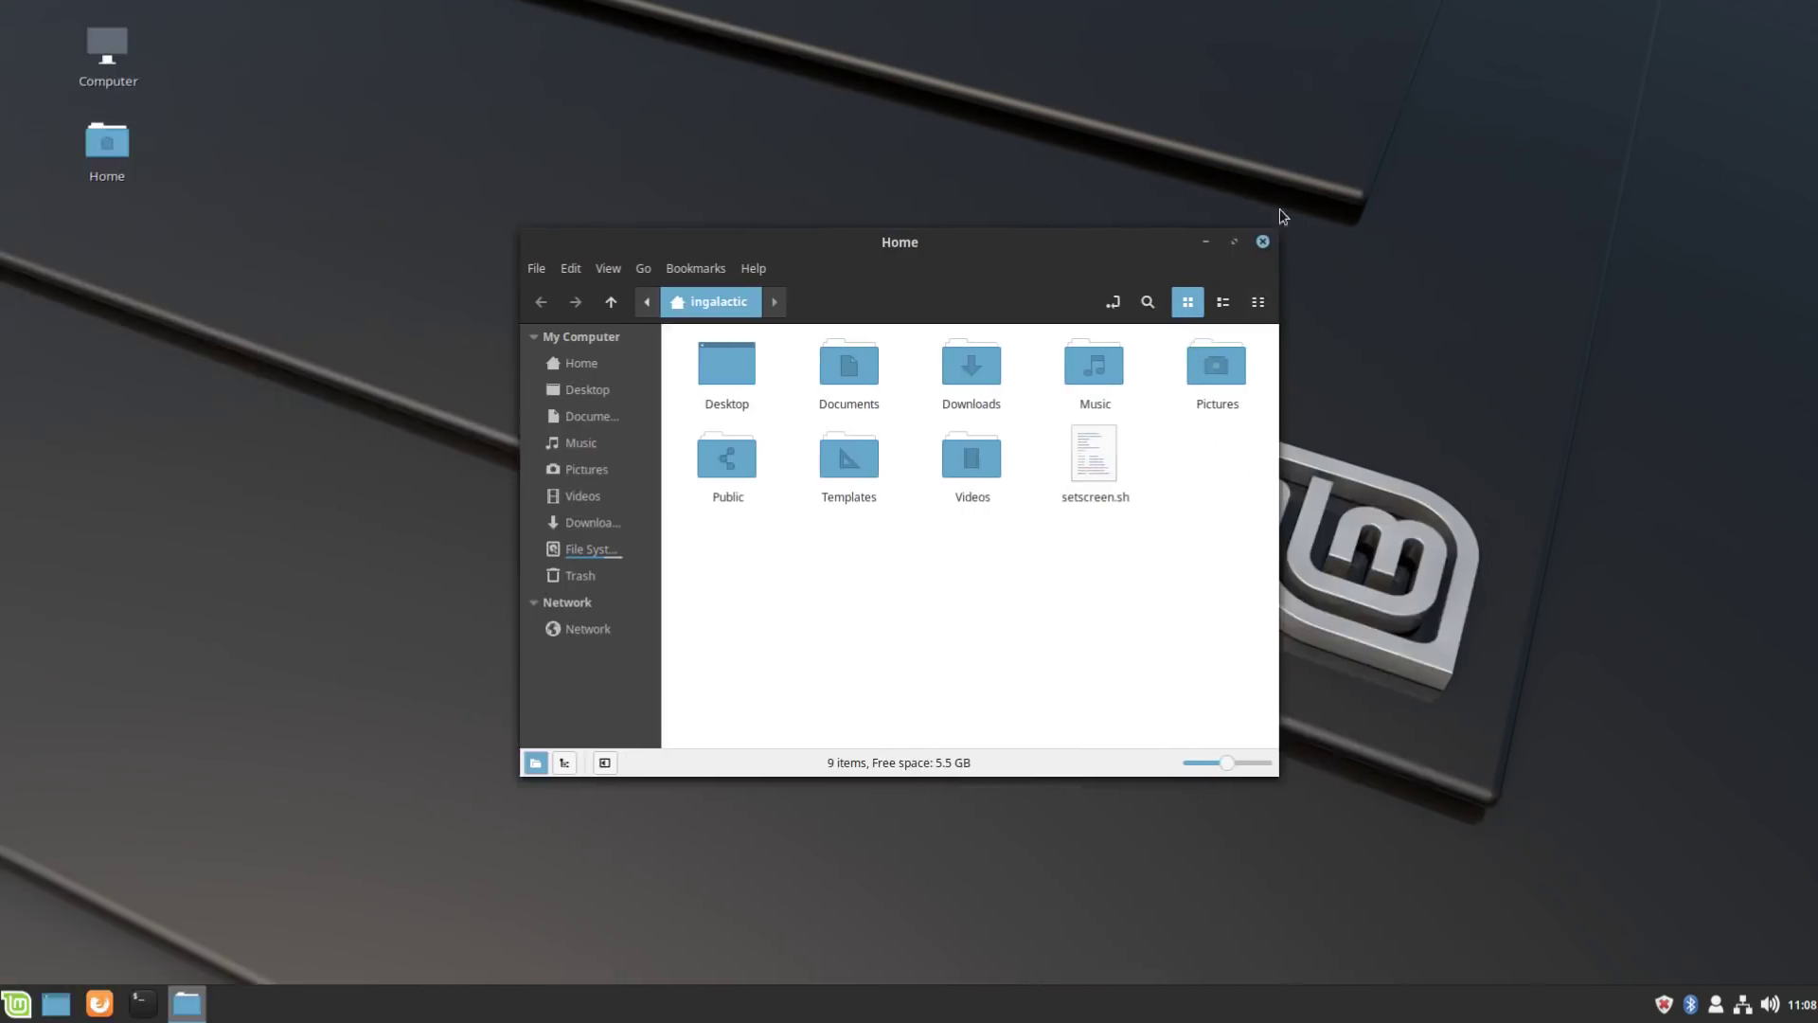
{"action": "left_click", "coordinate": [1262, 242]}
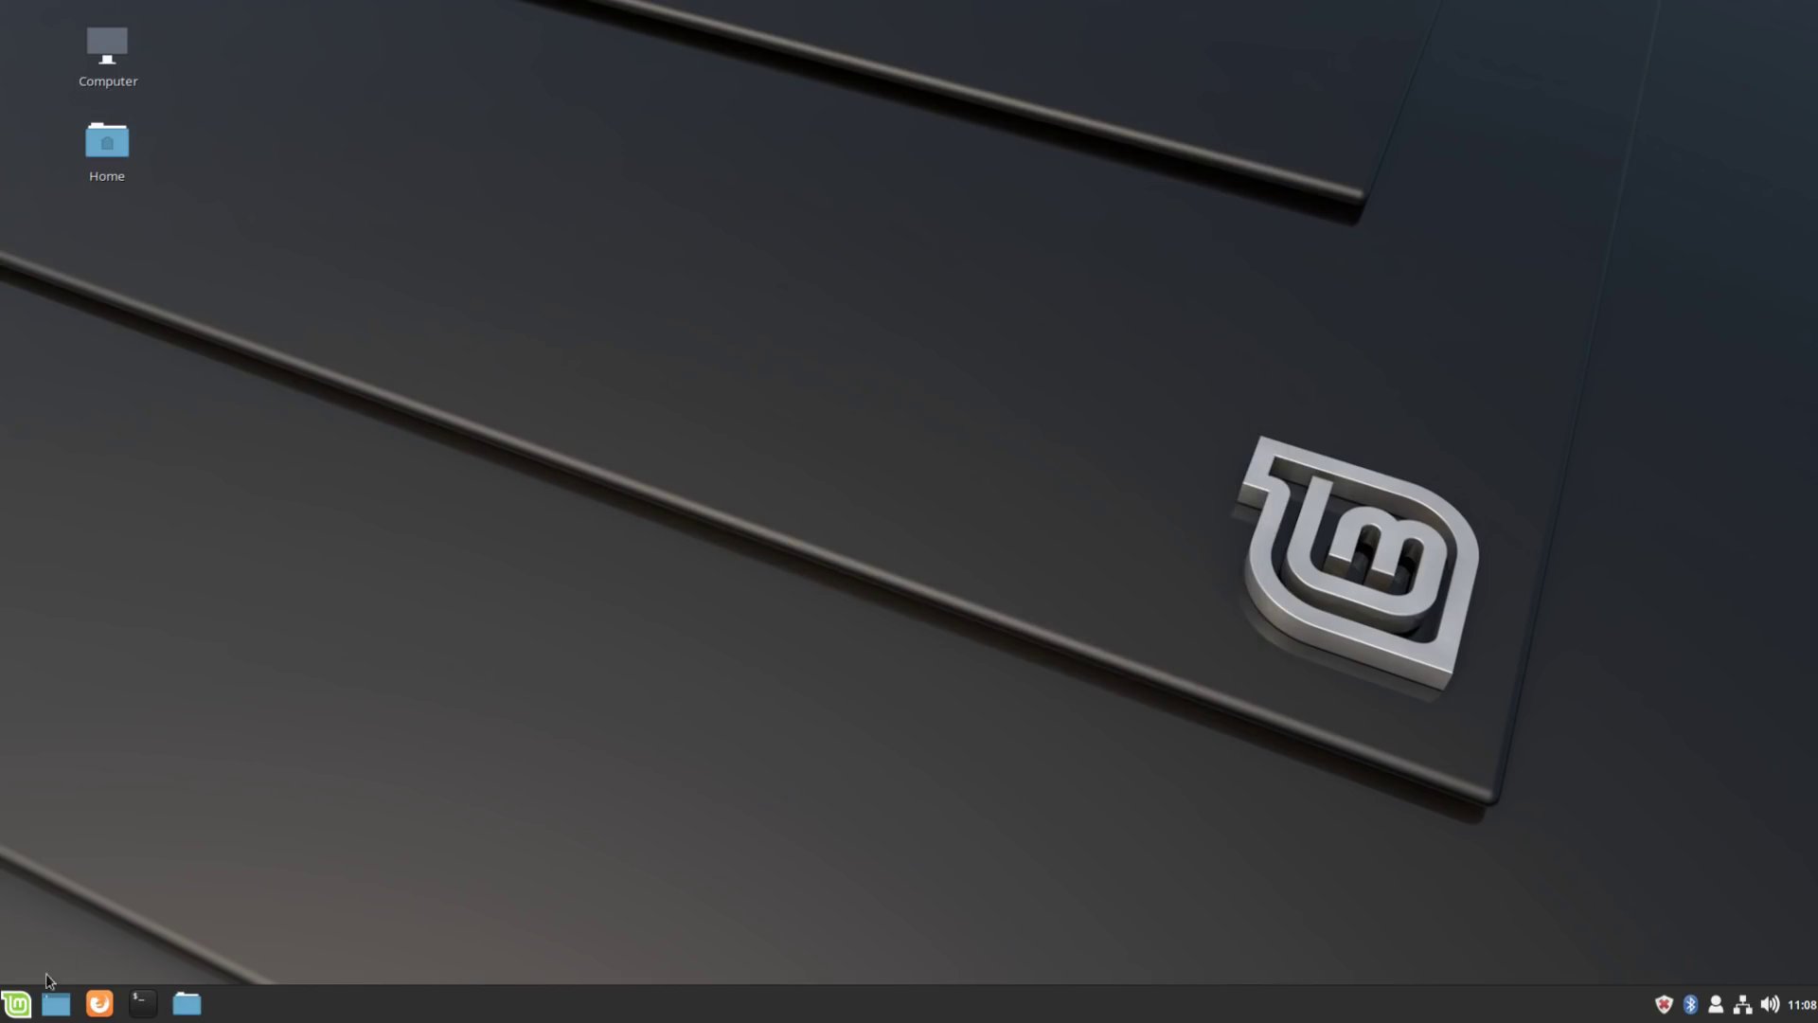
{"action": "left_click", "coordinate": [28, 999]}
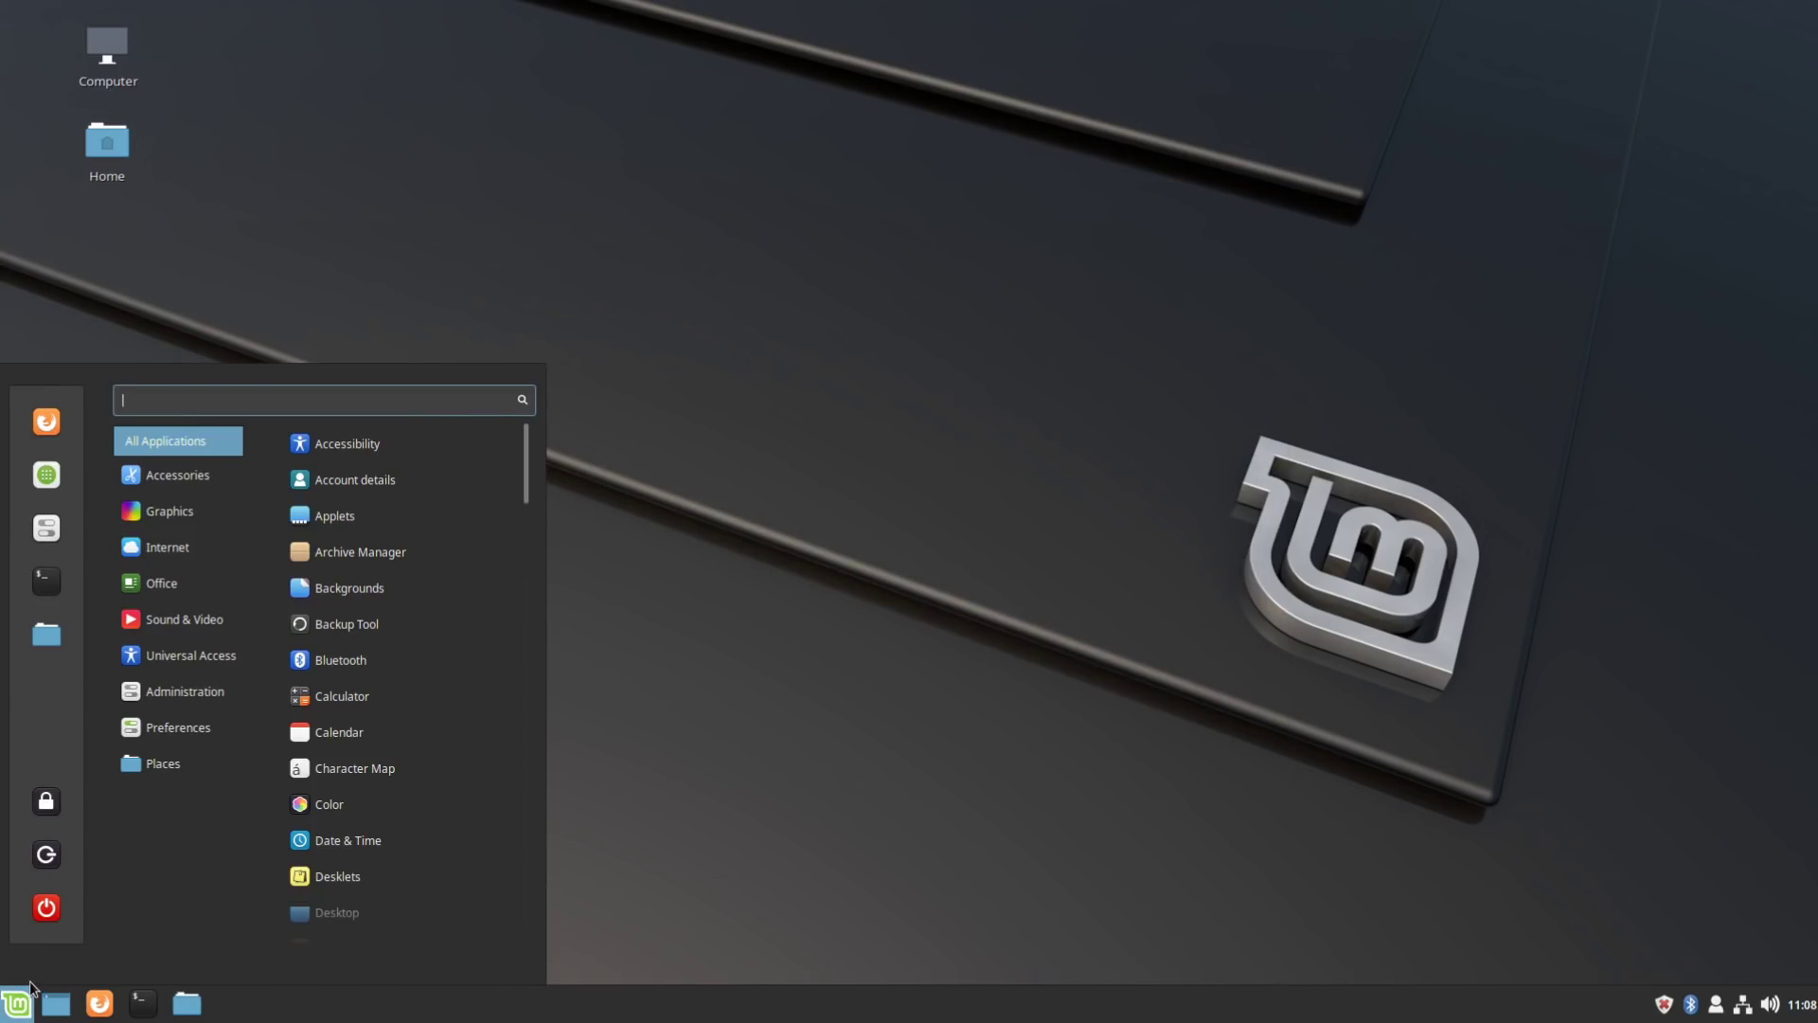
{"action": "type", "text": "read"}
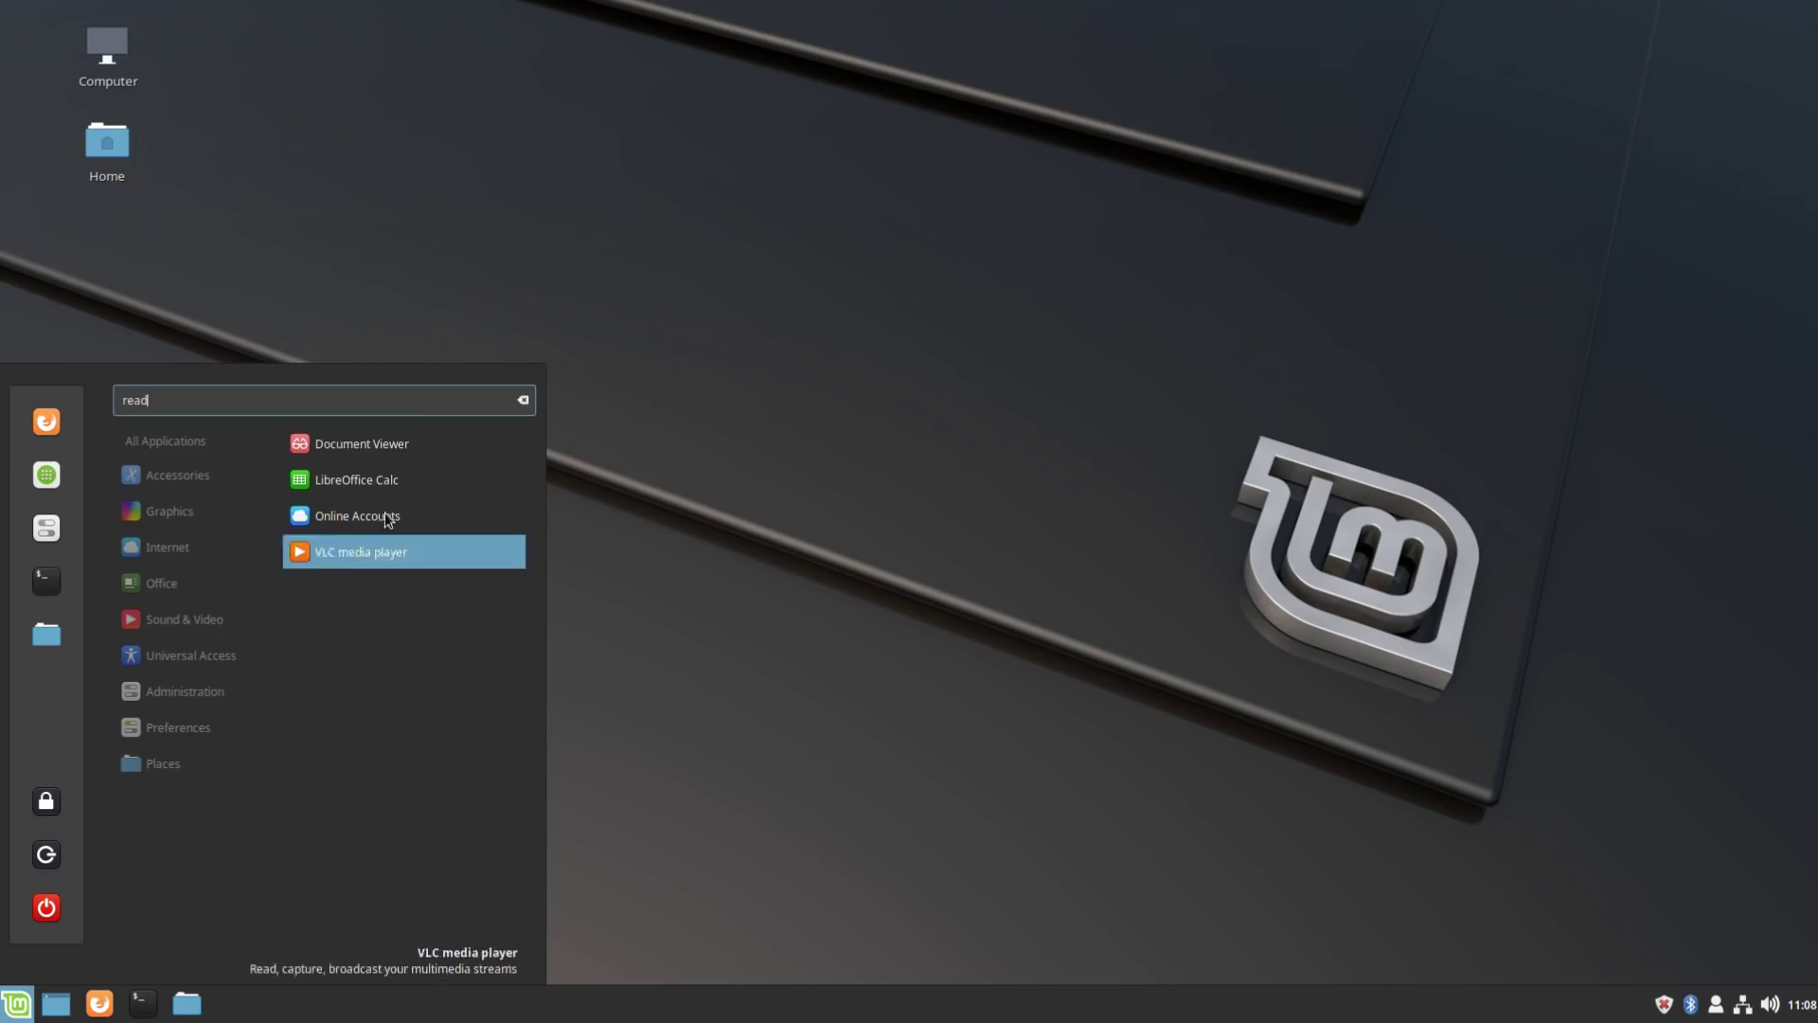
{"action": "left_click", "coordinate": [413, 458]}
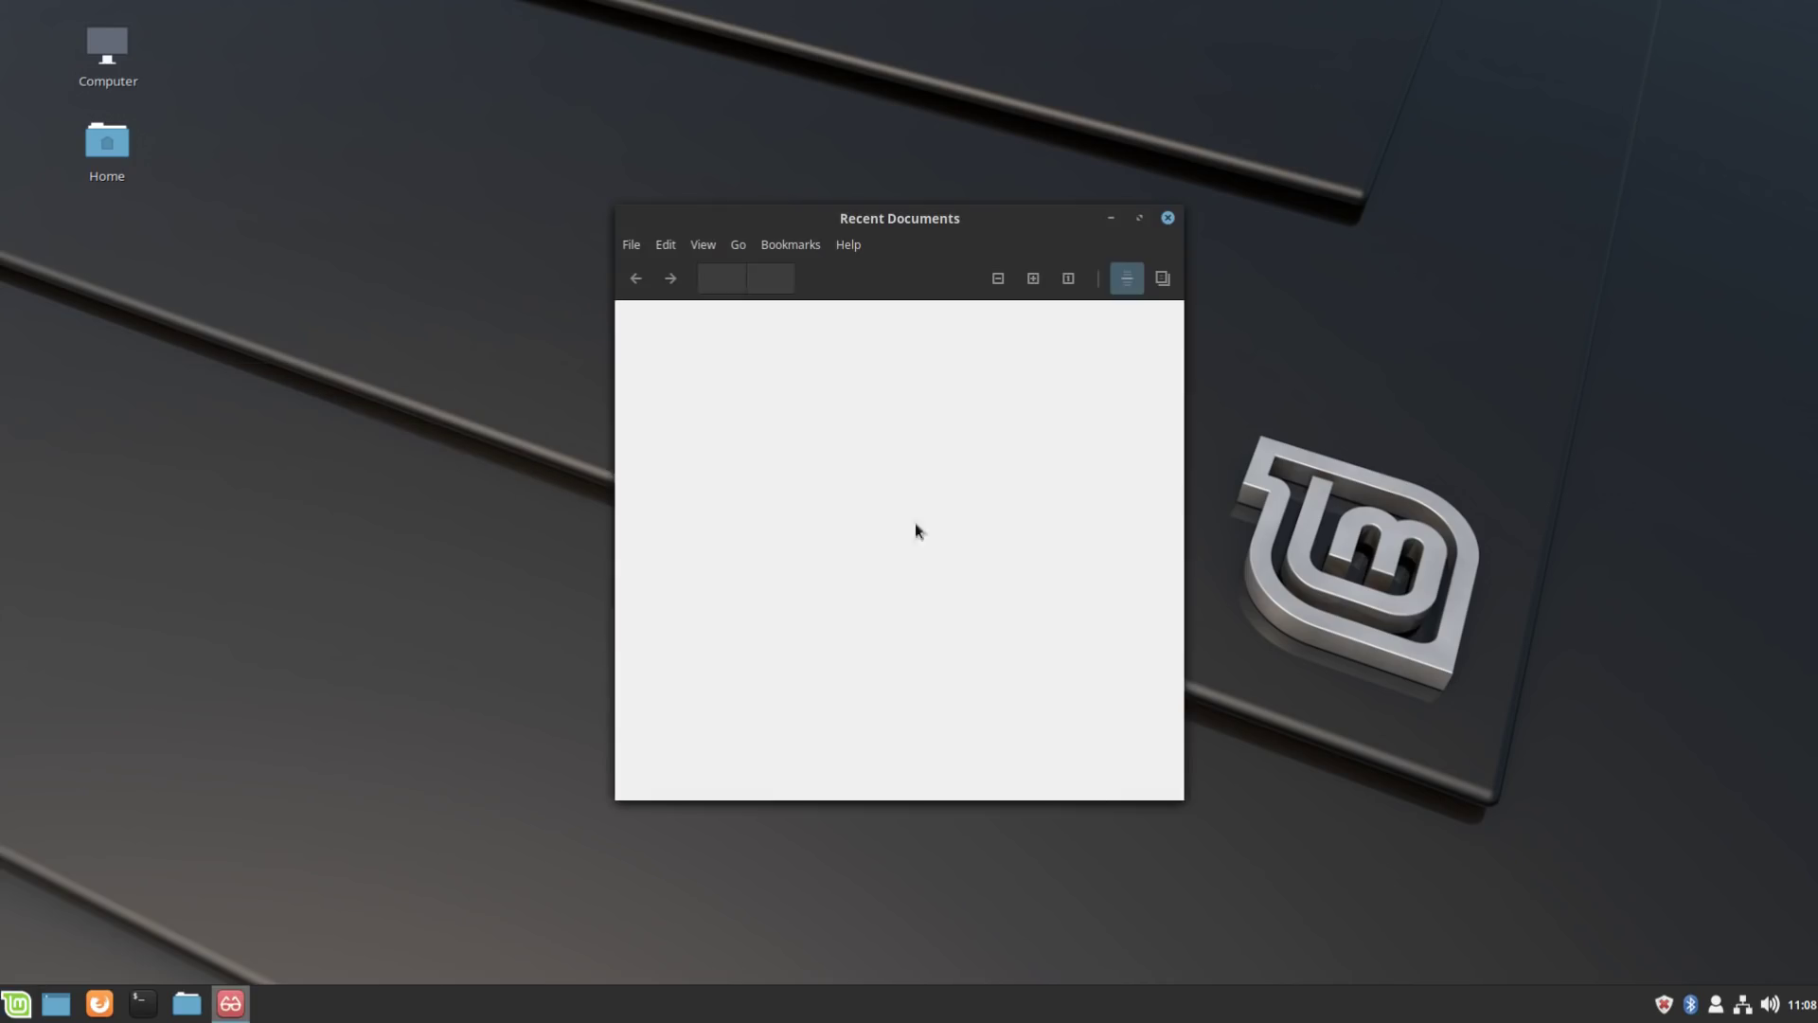
{"action": "left_click", "coordinate": [848, 248]}
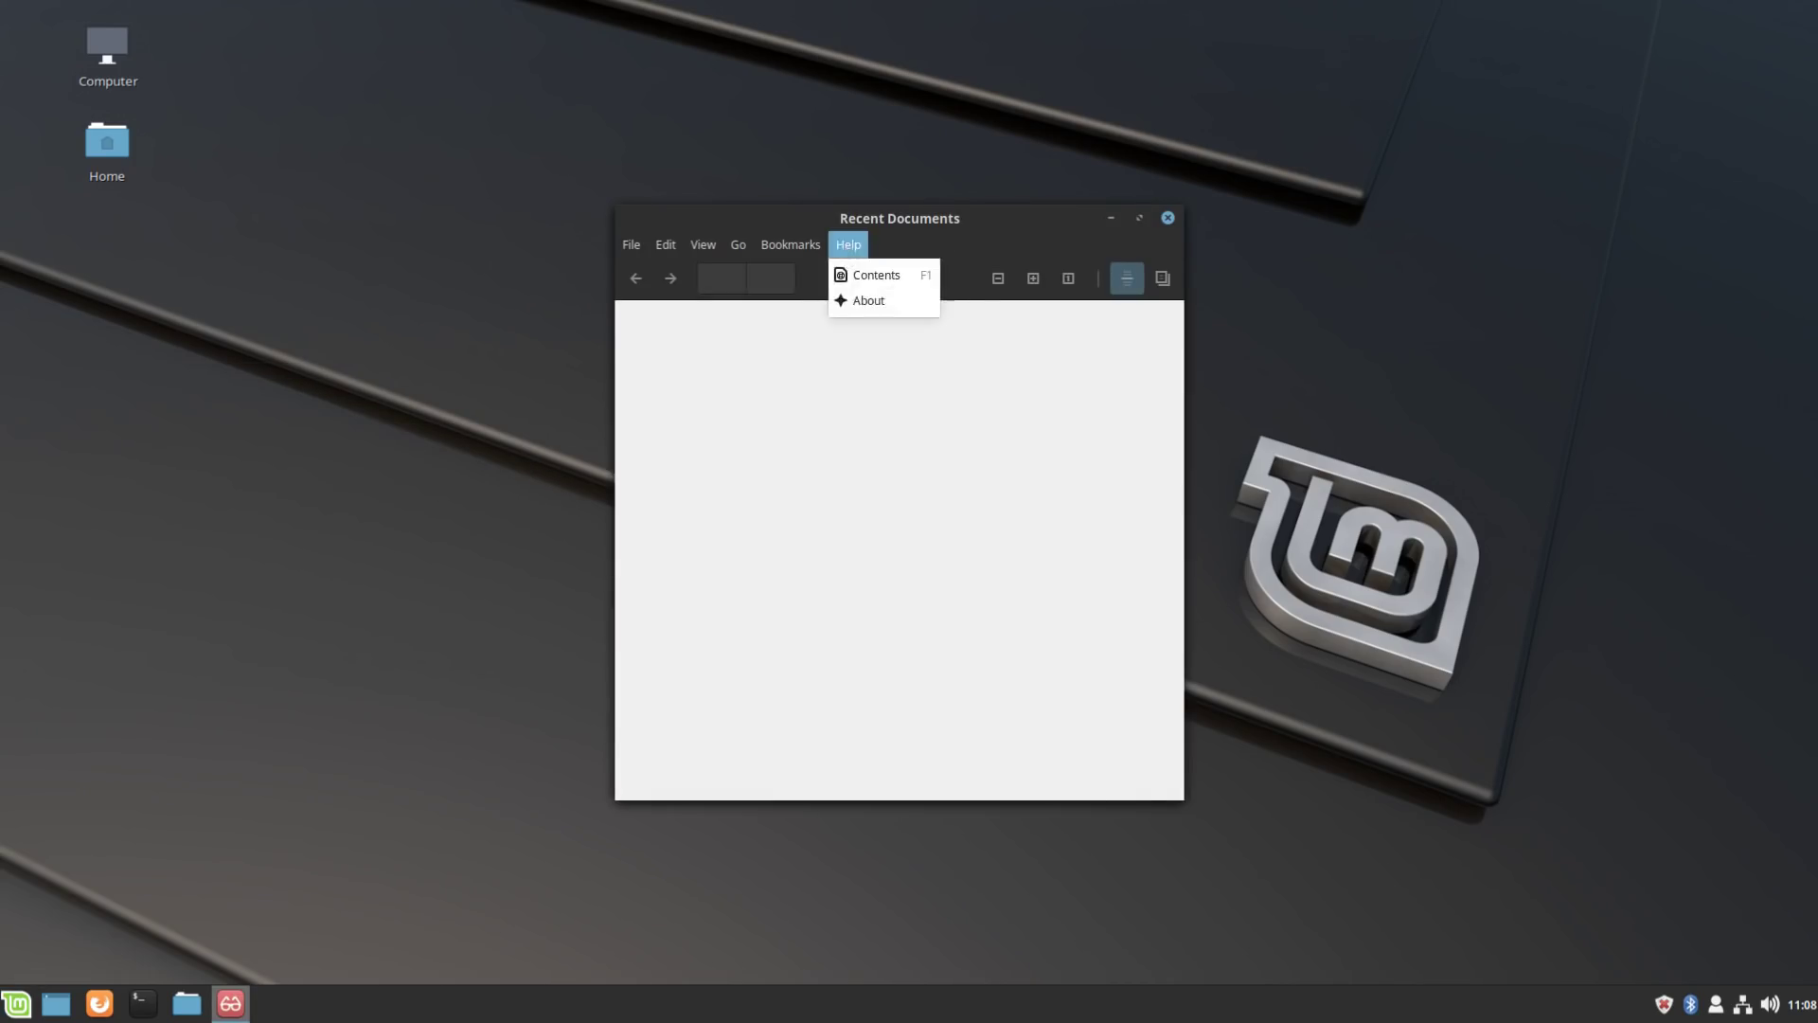
{"action": "left_click", "coordinate": [642, 244]}
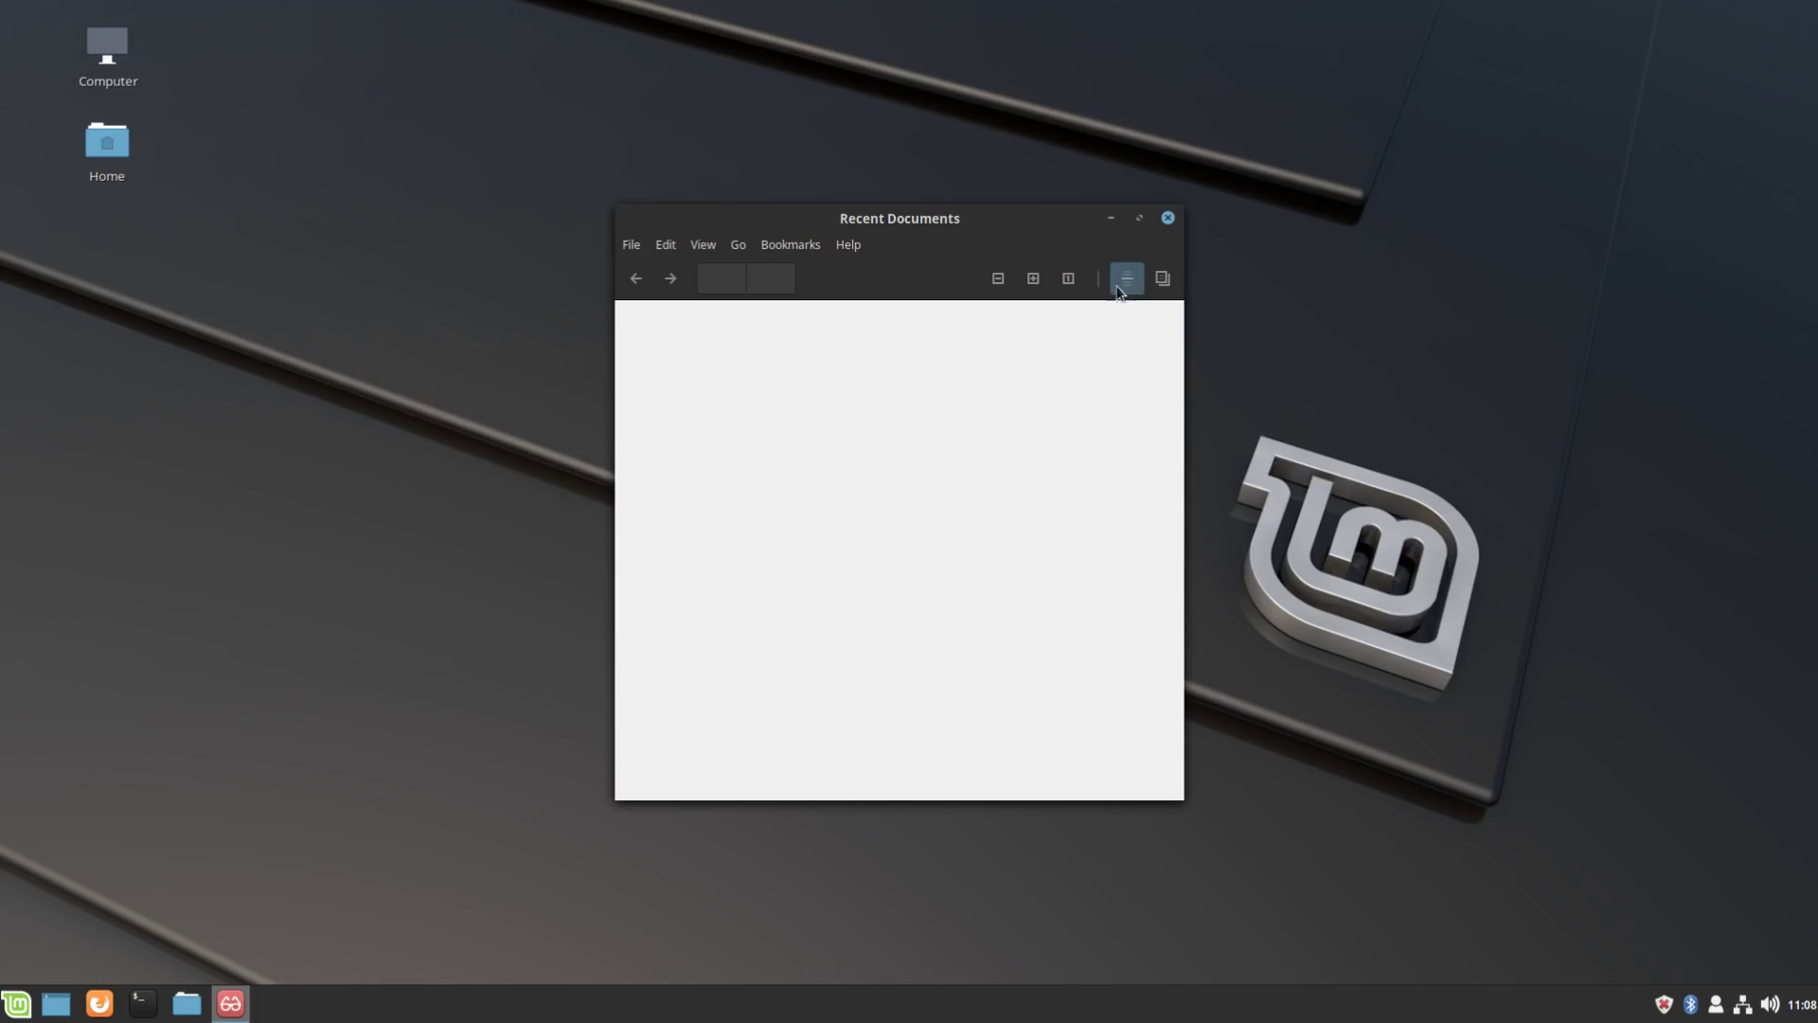
{"action": "left_click", "coordinate": [860, 247]}
{"action": "mouse_move", "coordinate": [641, 257]}
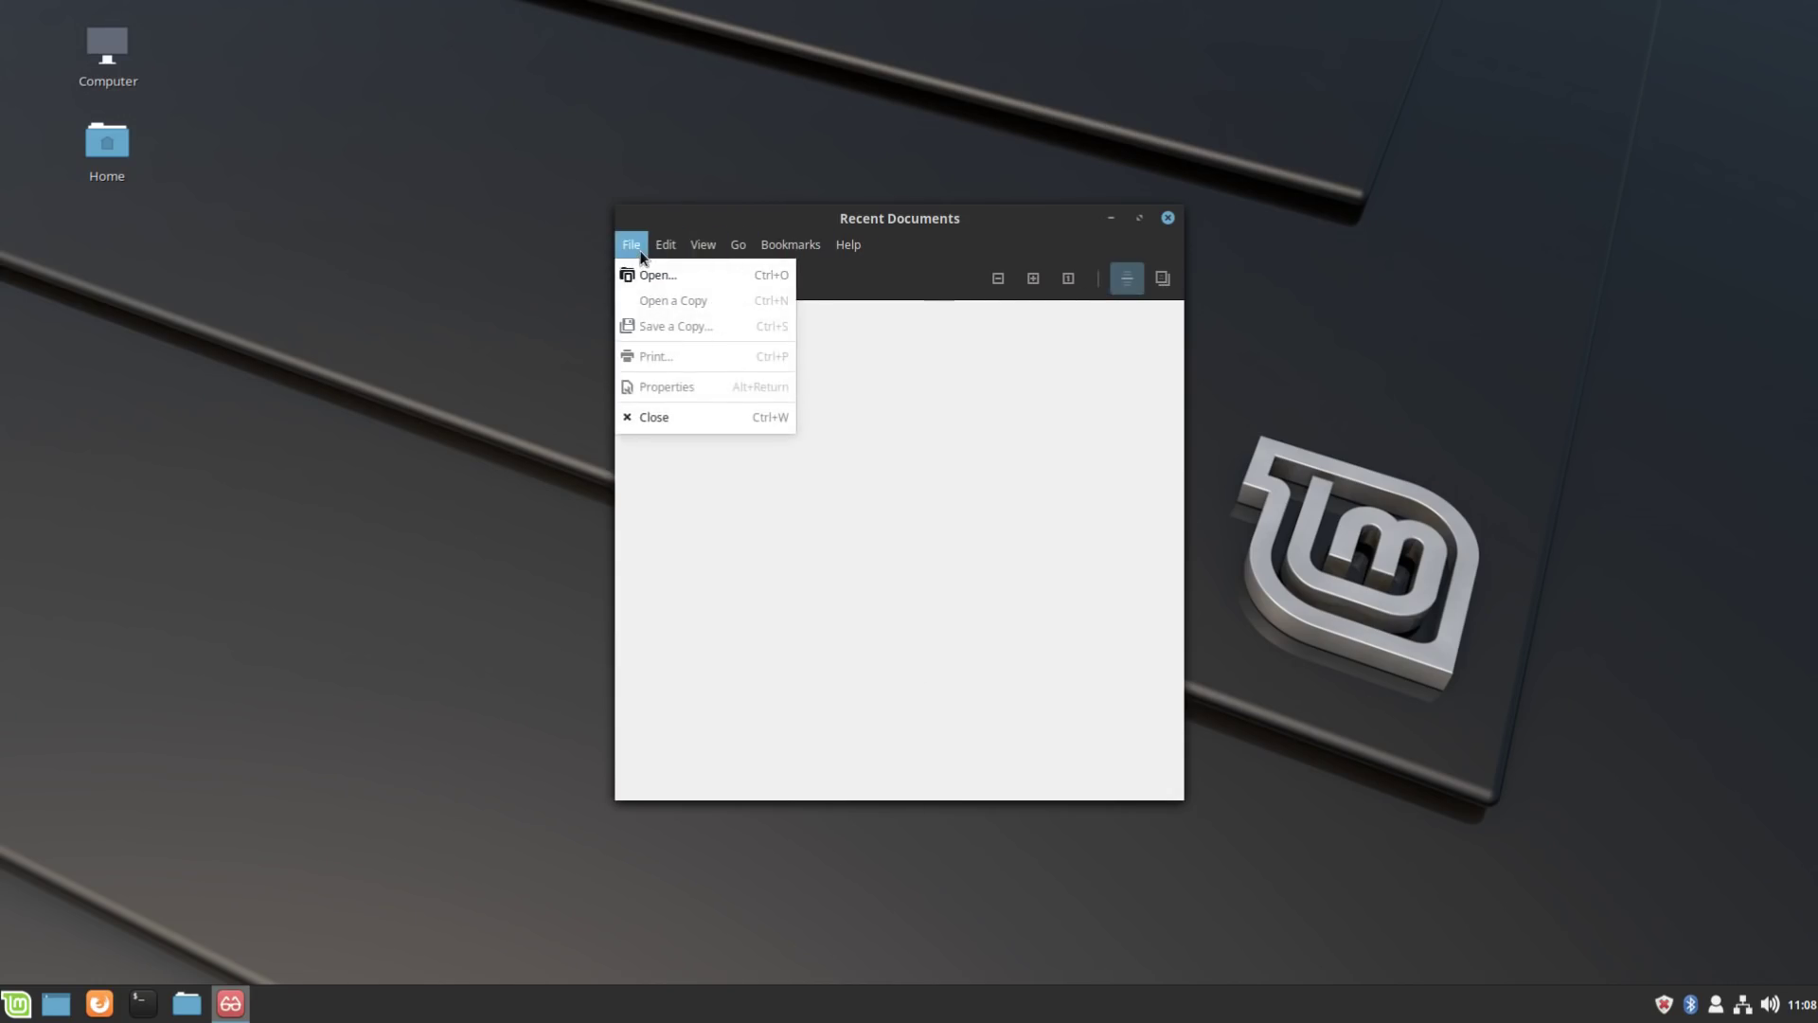
{"action": "left_click", "coordinate": [1165, 231]}
{"action": "left_click", "coordinate": [1167, 218]}
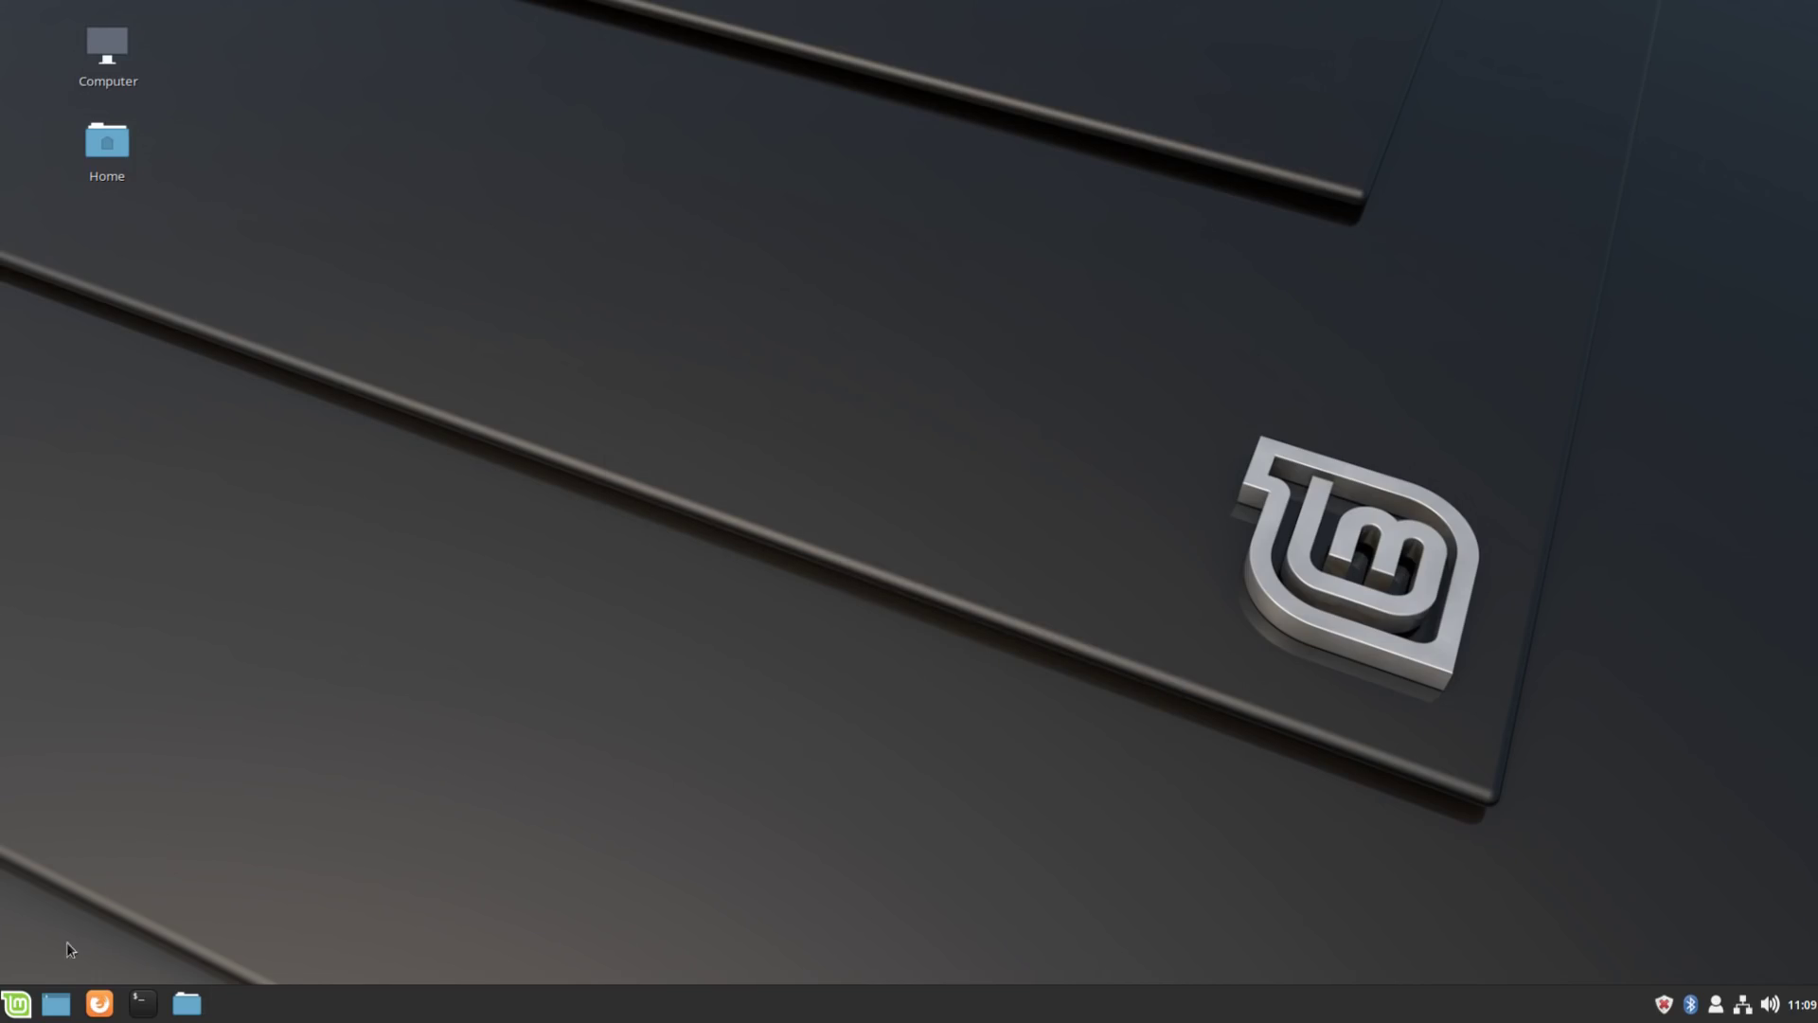
Step: Search the Mint menu for 'theme' and launch the Themes settings tool
{"action": "left_click", "coordinate": [31, 1002]}
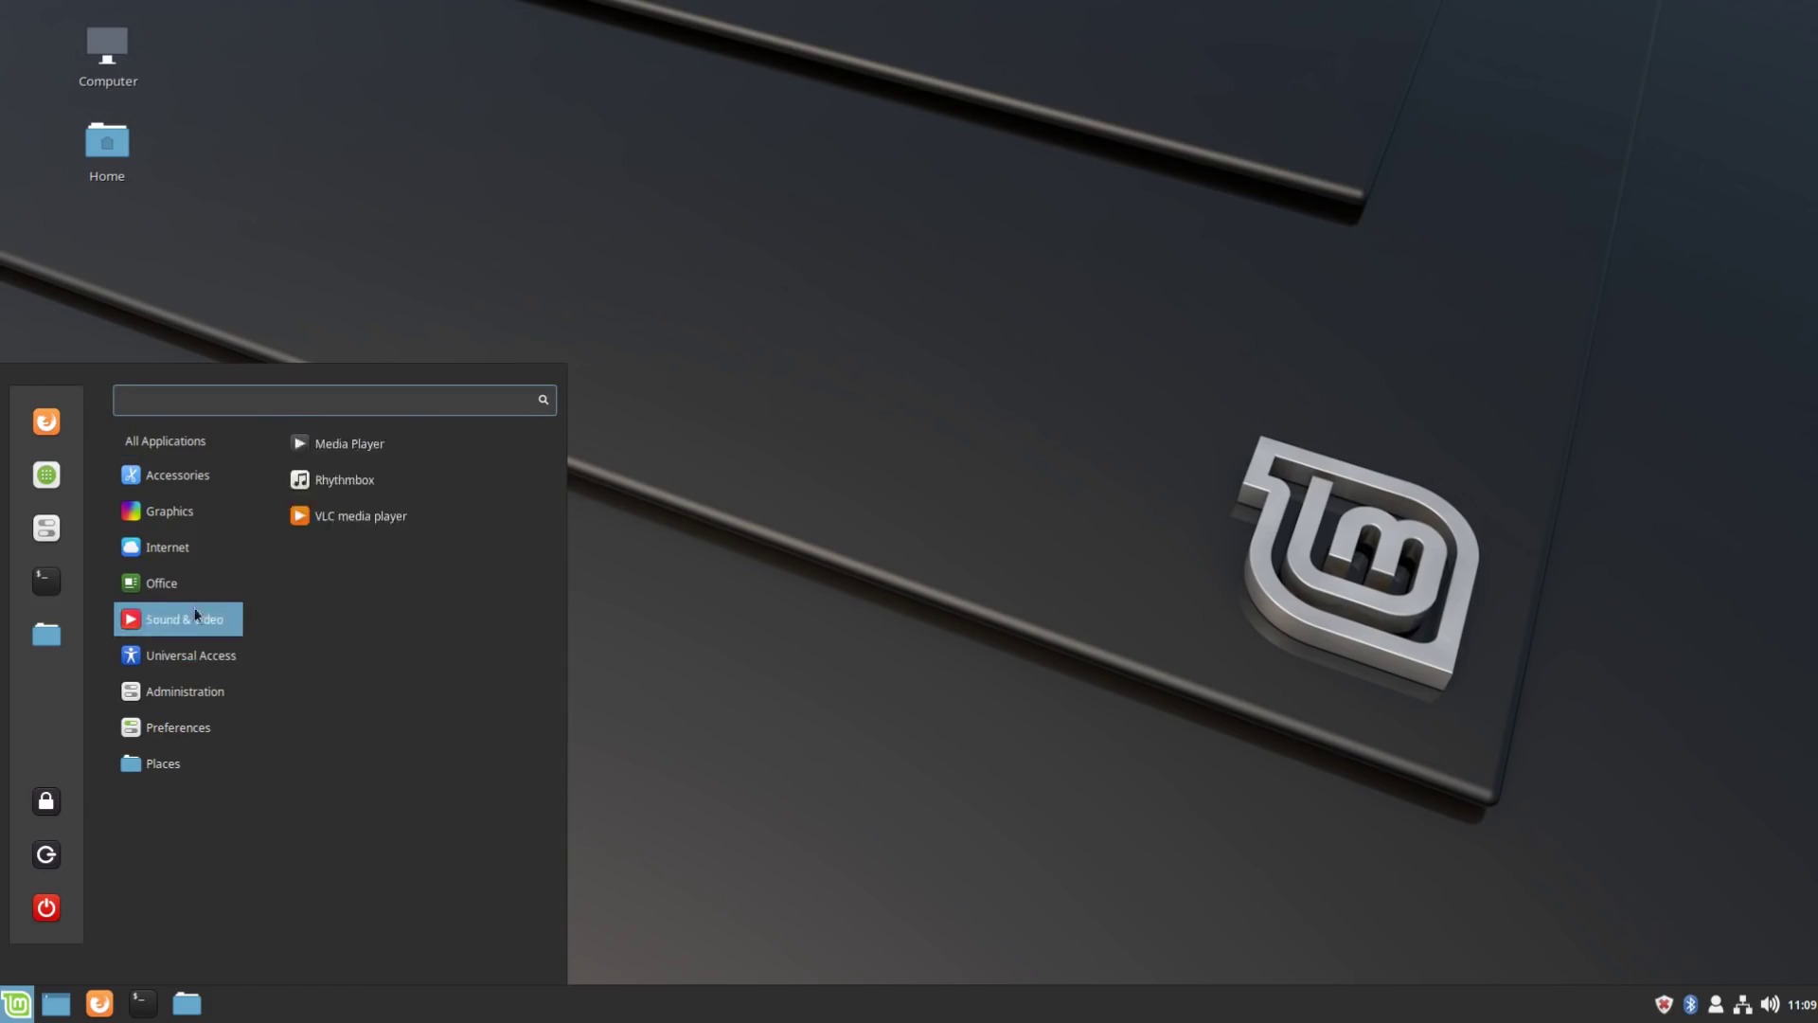
{"action": "mouse_move", "coordinate": [202, 563]}
{"action": "mouse_move", "coordinate": [197, 493]}
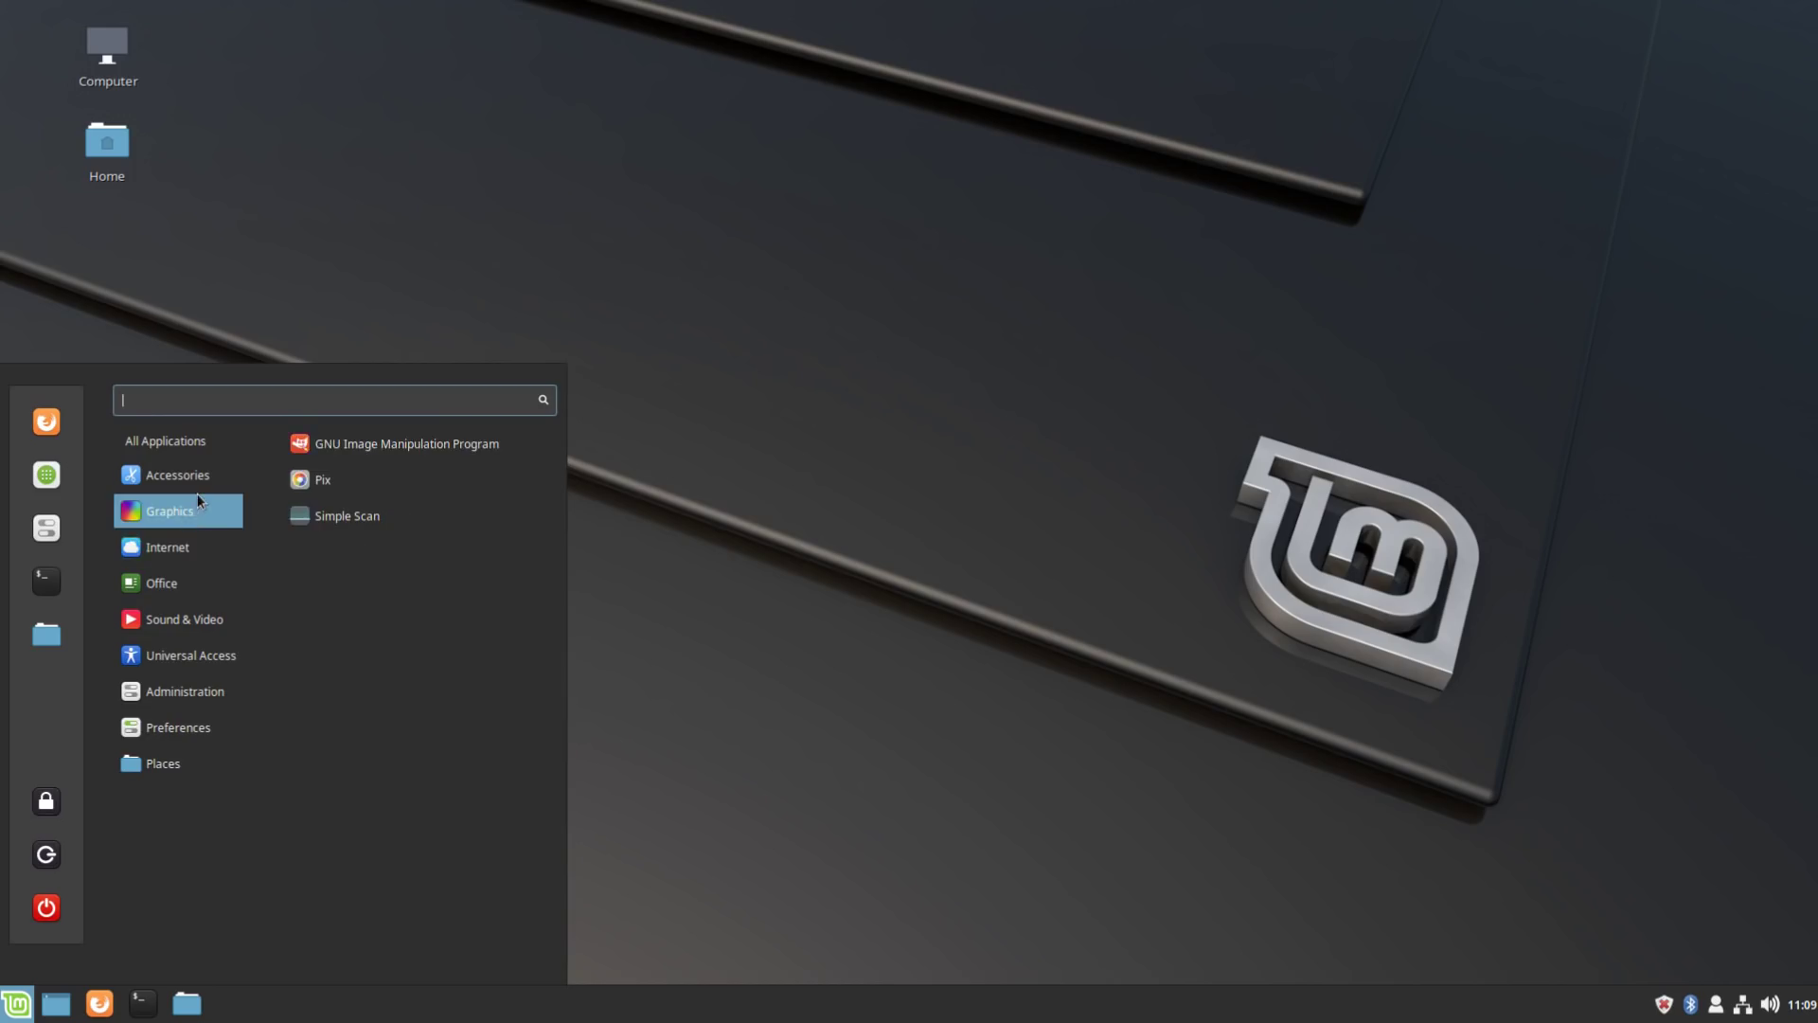
{"action": "type", "text": "theme"}
{"action": "left_click", "coordinate": [389, 451]}
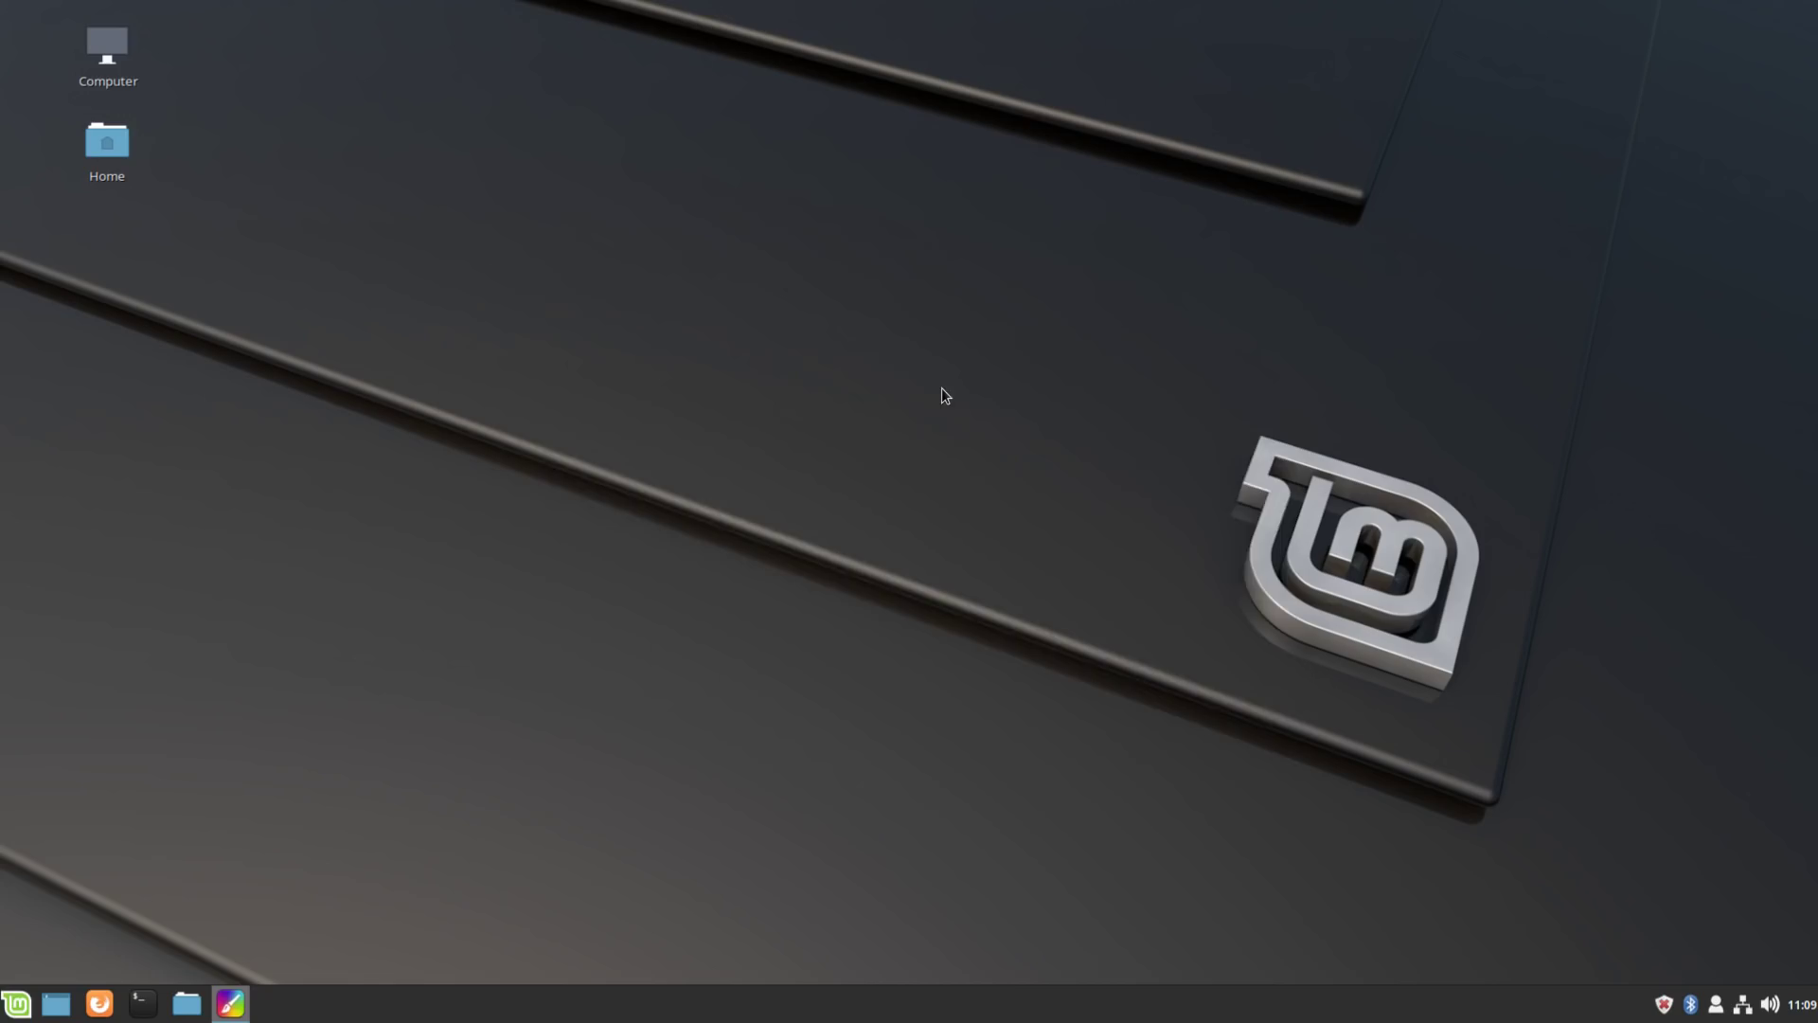
Step: Preview the window border and icon theme choices, closing each without changing anything
{"action": "left_click", "coordinate": [1114, 364]}
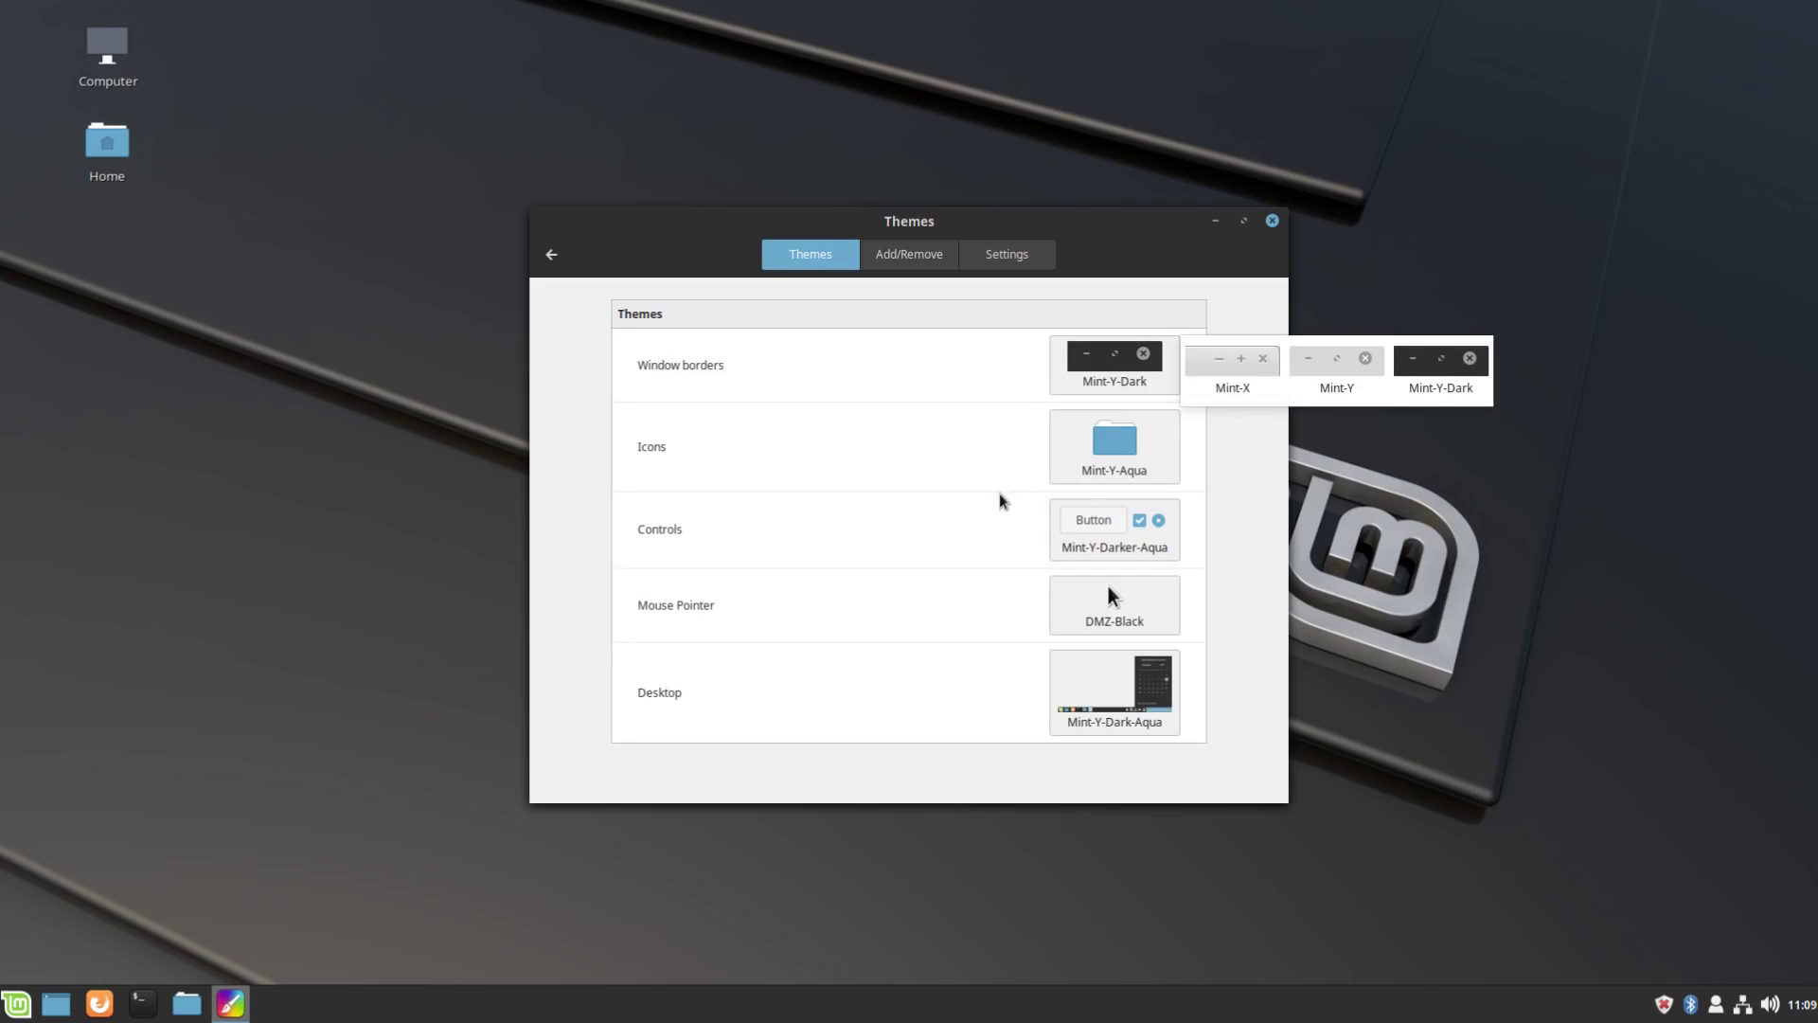
{"action": "left_click", "coordinate": [1054, 469]}
{"action": "left_click", "coordinate": [1051, 469]}
{"action": "left_click", "coordinate": [1021, 471]}
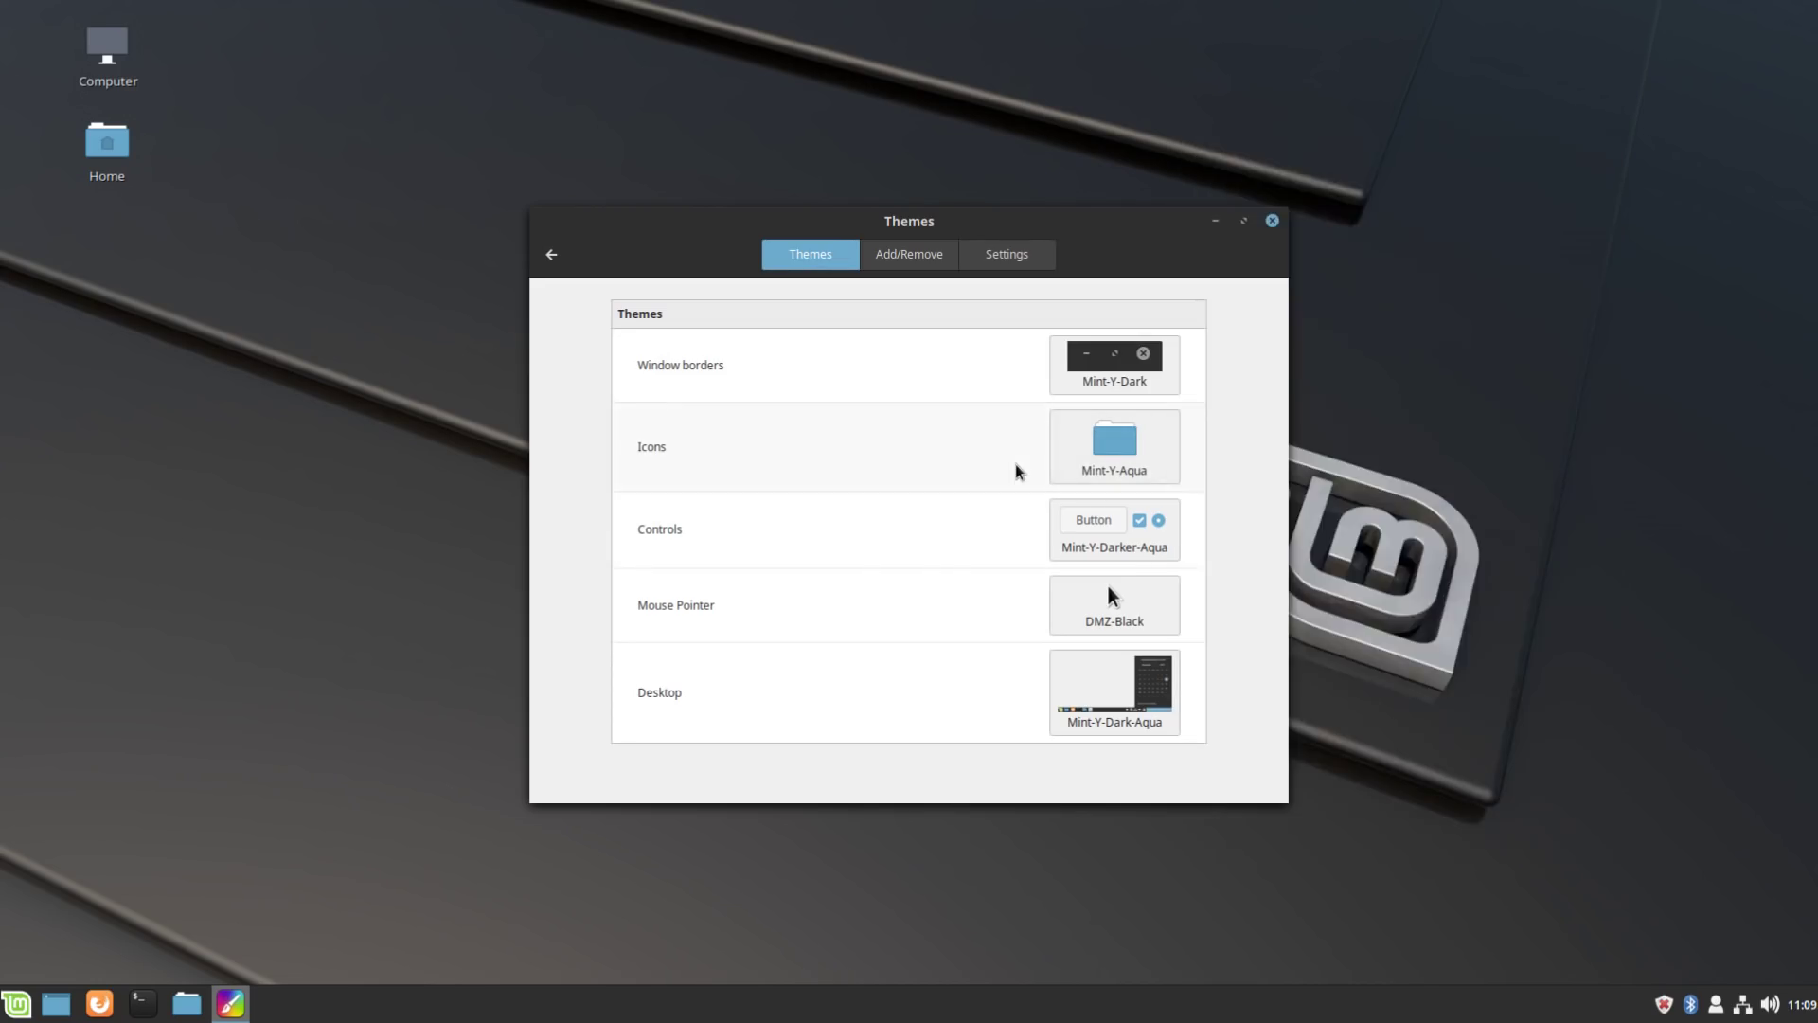
Step: Preview the controls themes twice, keeping Mint-Y-Darker-Aqua, then bring up the application menu
{"action": "left_click", "coordinate": [1098, 532]}
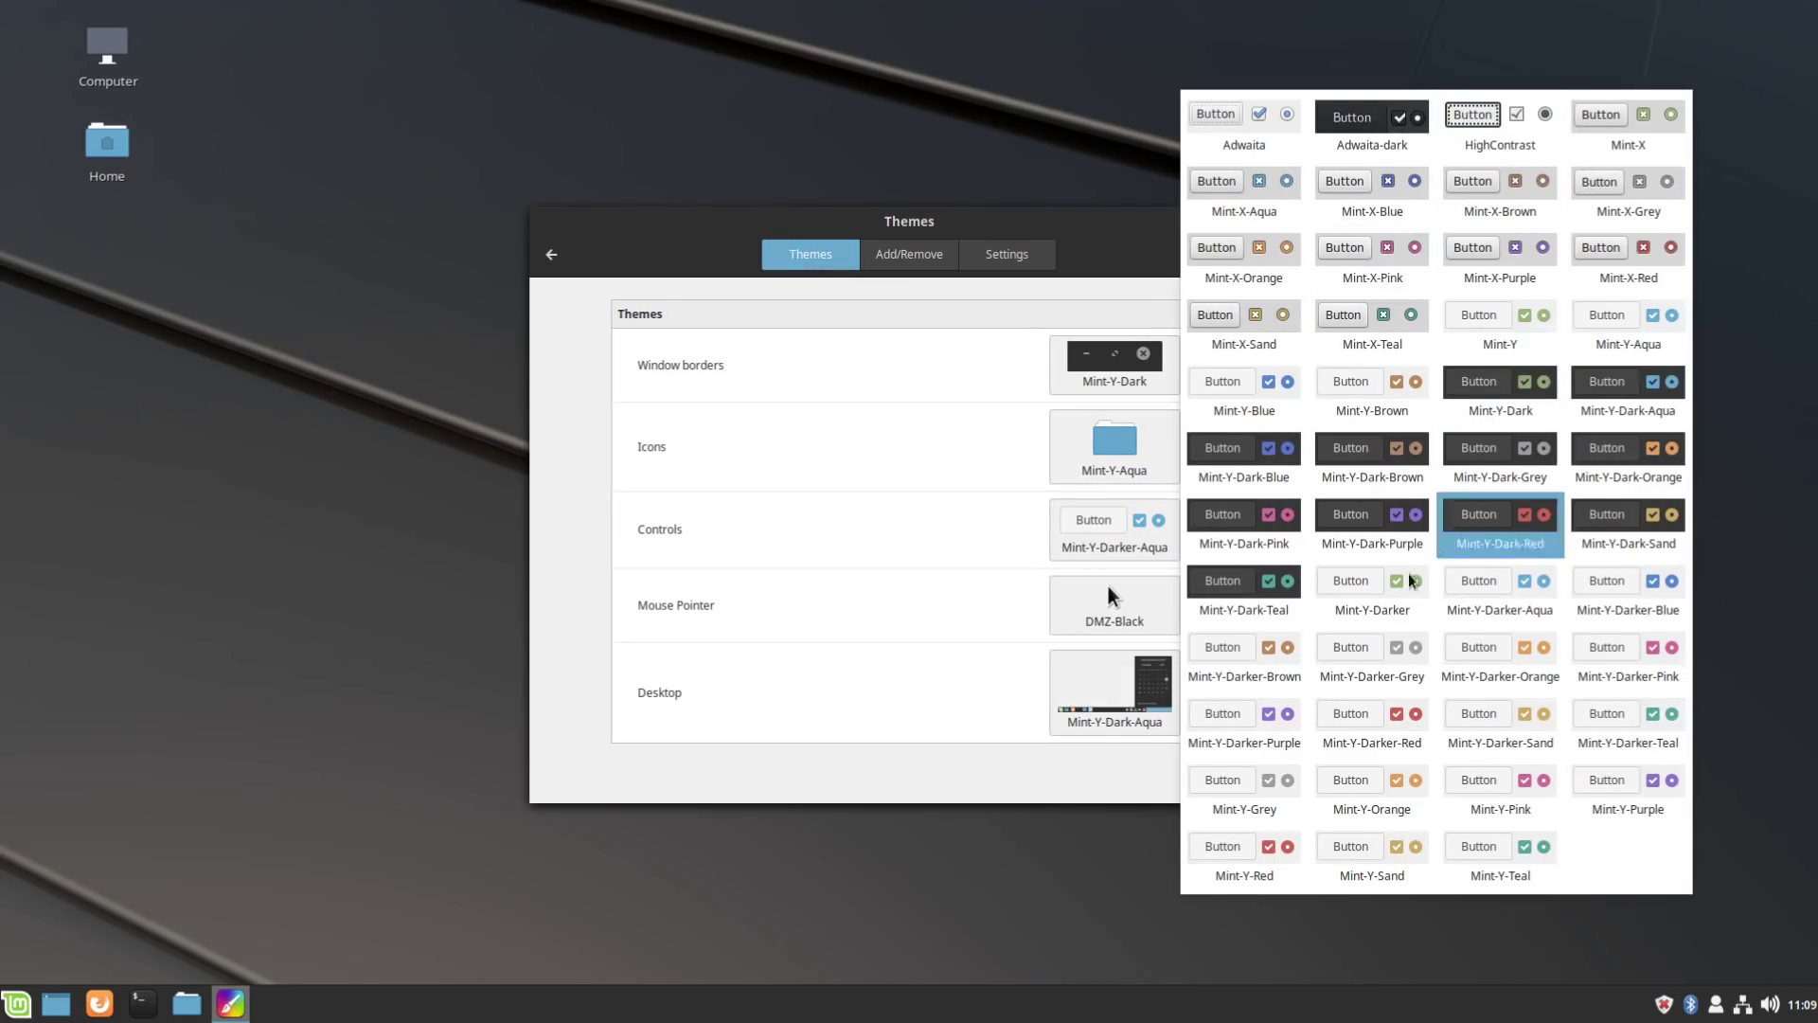
{"action": "left_click", "coordinate": [975, 573]}
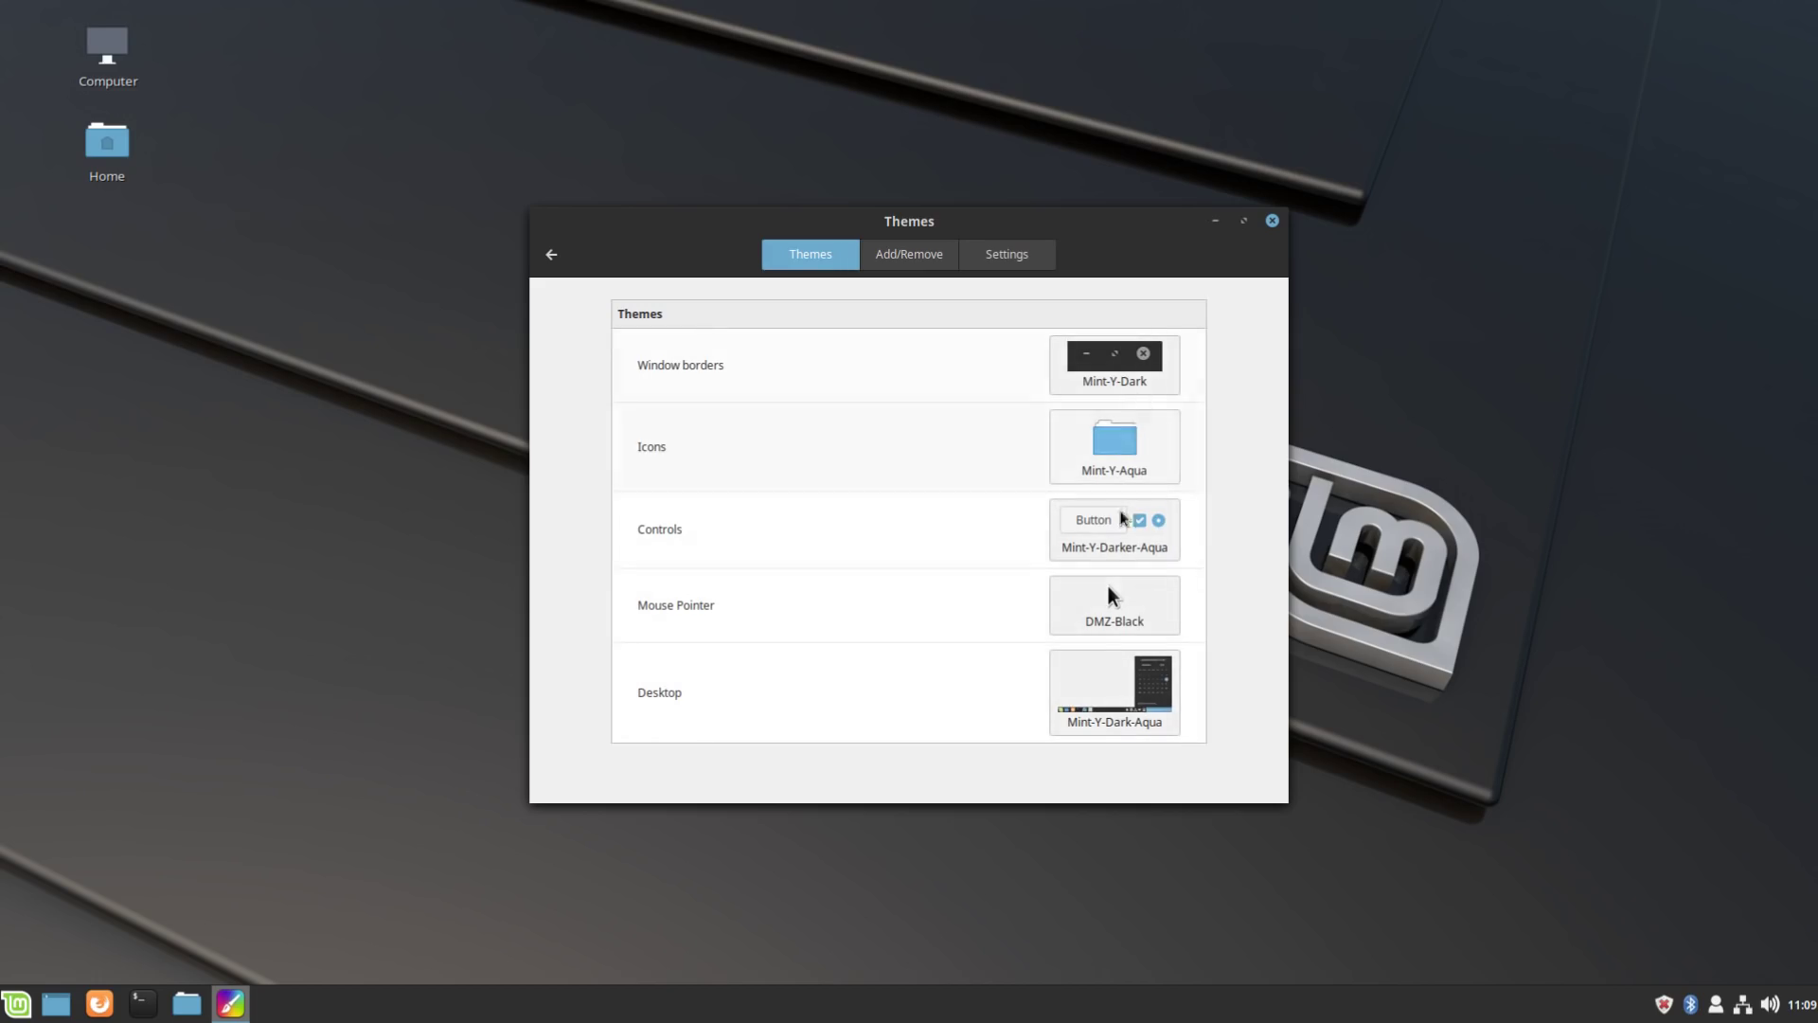
{"action": "left_click", "coordinate": [1127, 539]}
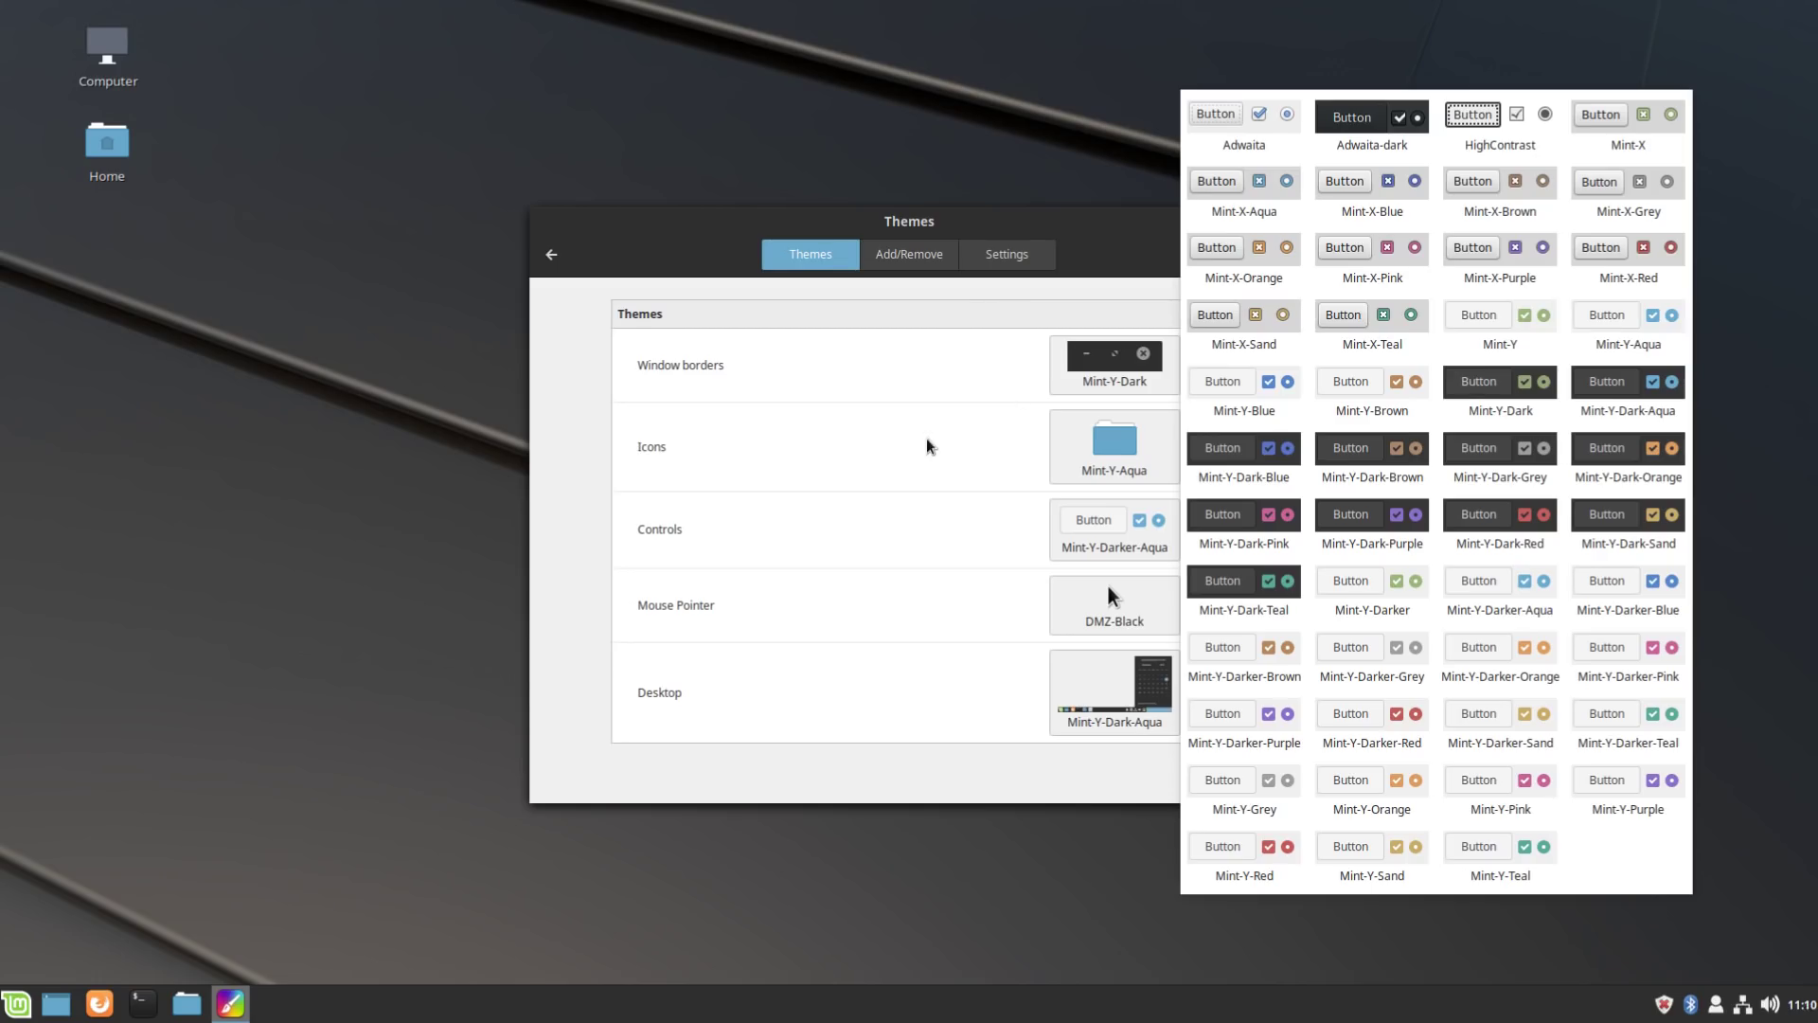
{"action": "left_click", "coordinate": [921, 231]}
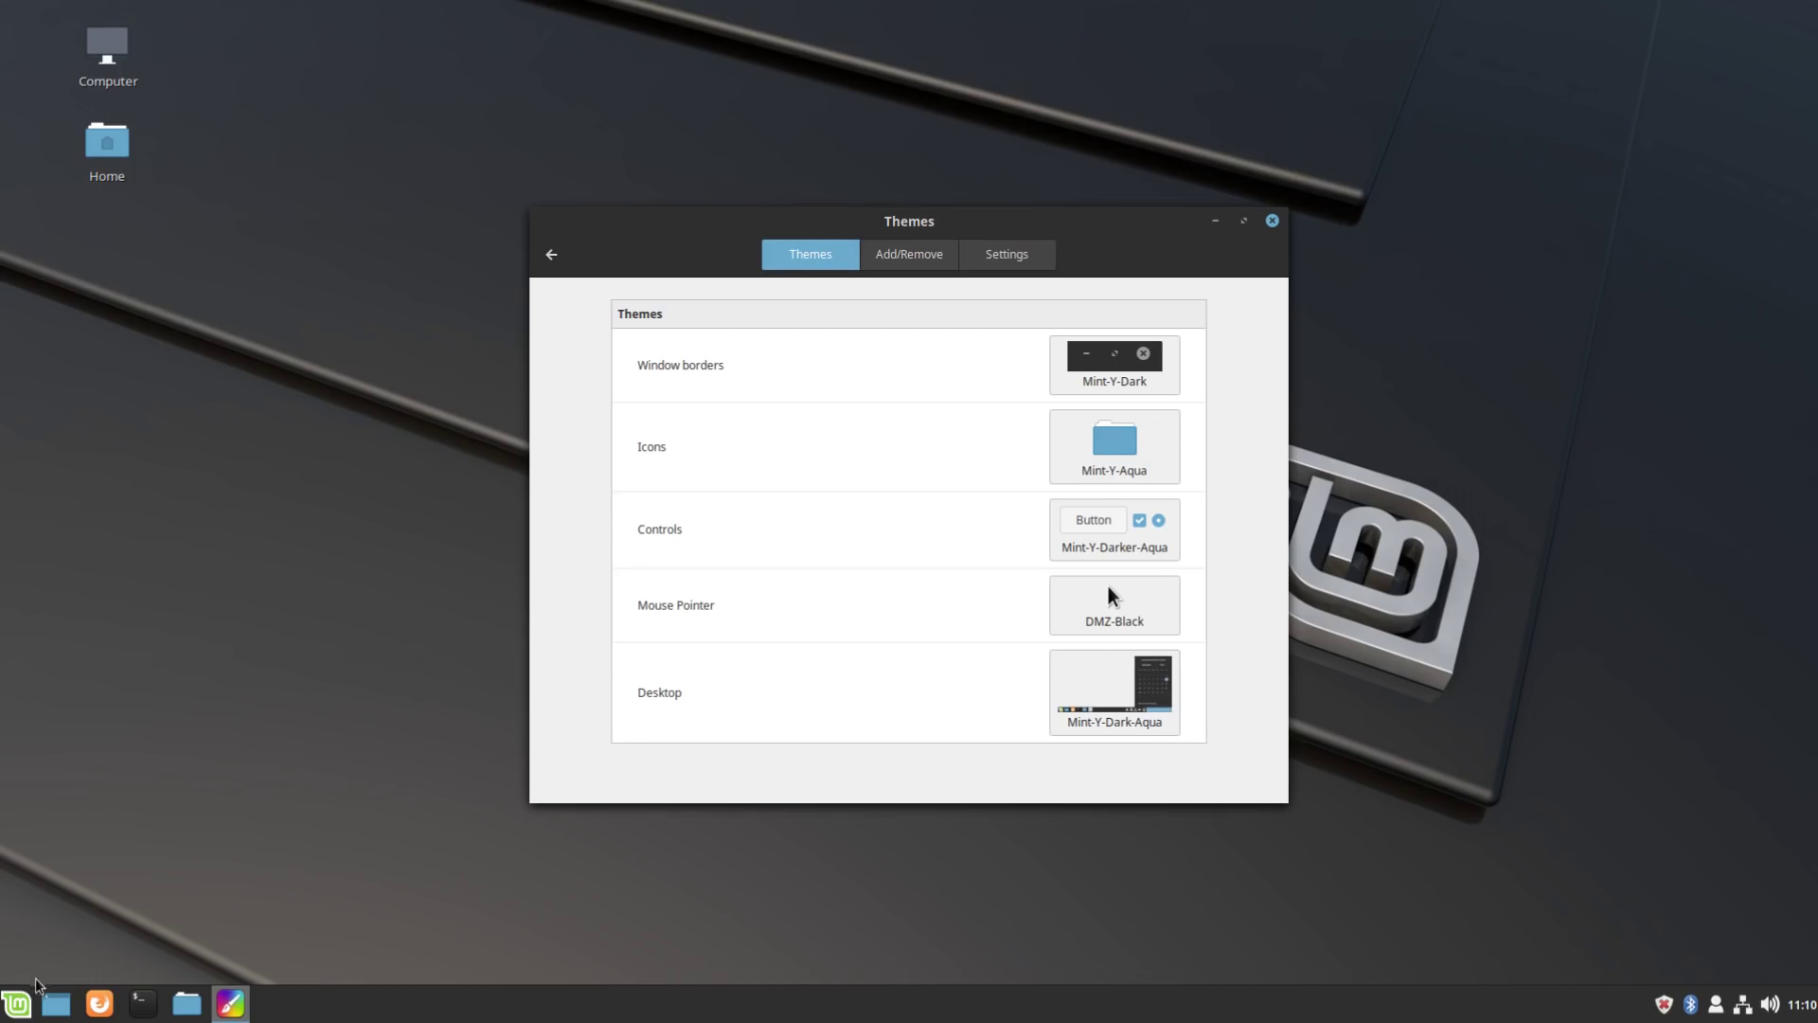
{"action": "left_click", "coordinate": [19, 1002]}
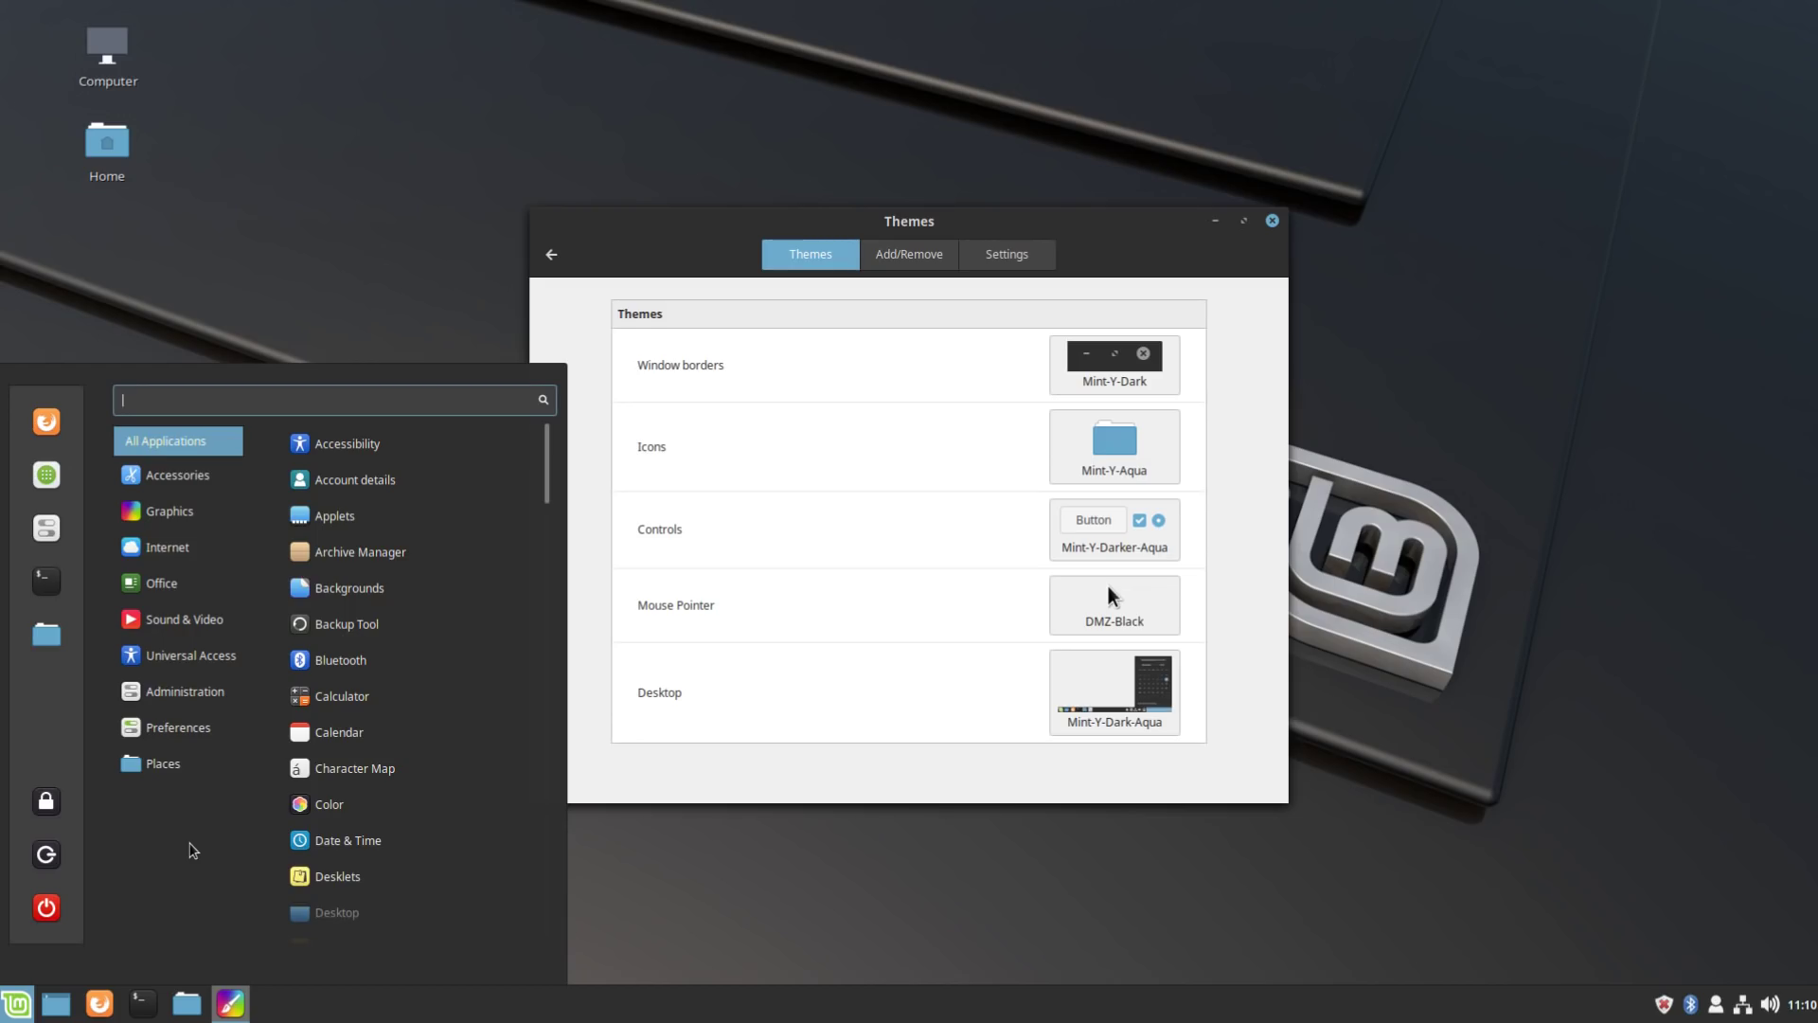
Step: Launch the Welcome Screen via a 'welc' menu search and browse its First Steps page
{"action": "type", "text": "welc"}
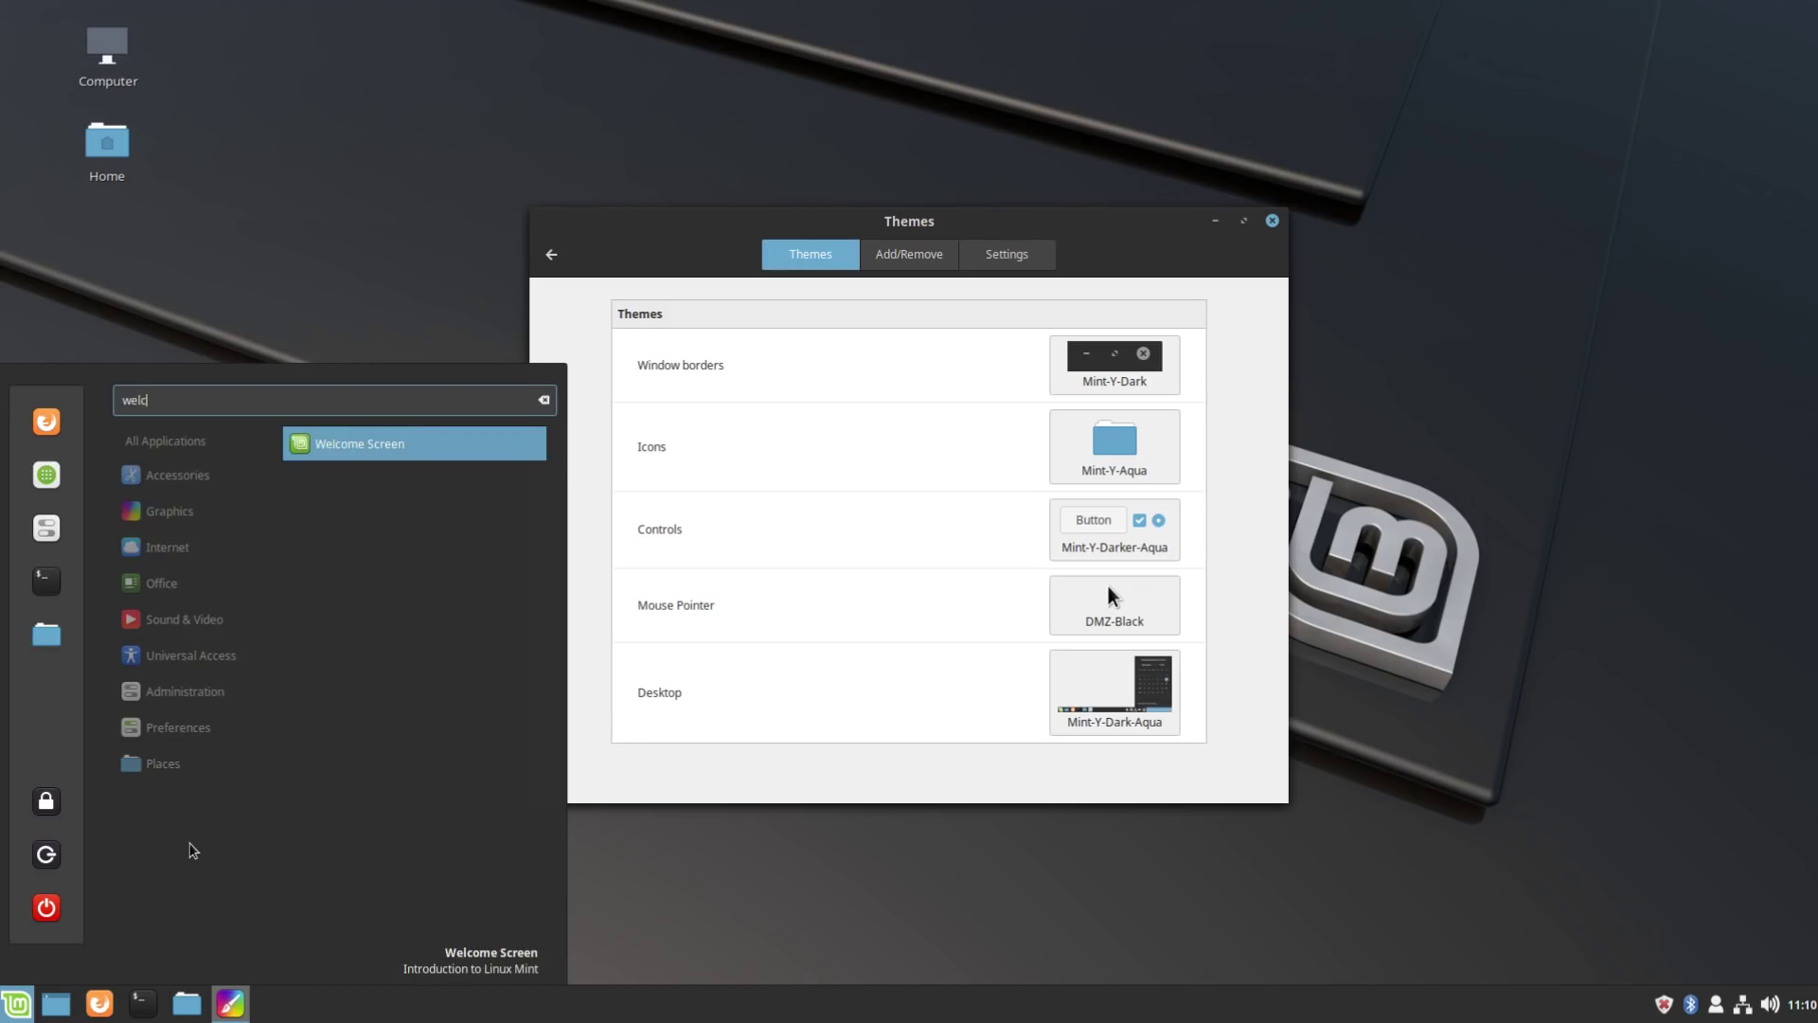
{"action": "key", "text": "Return"}
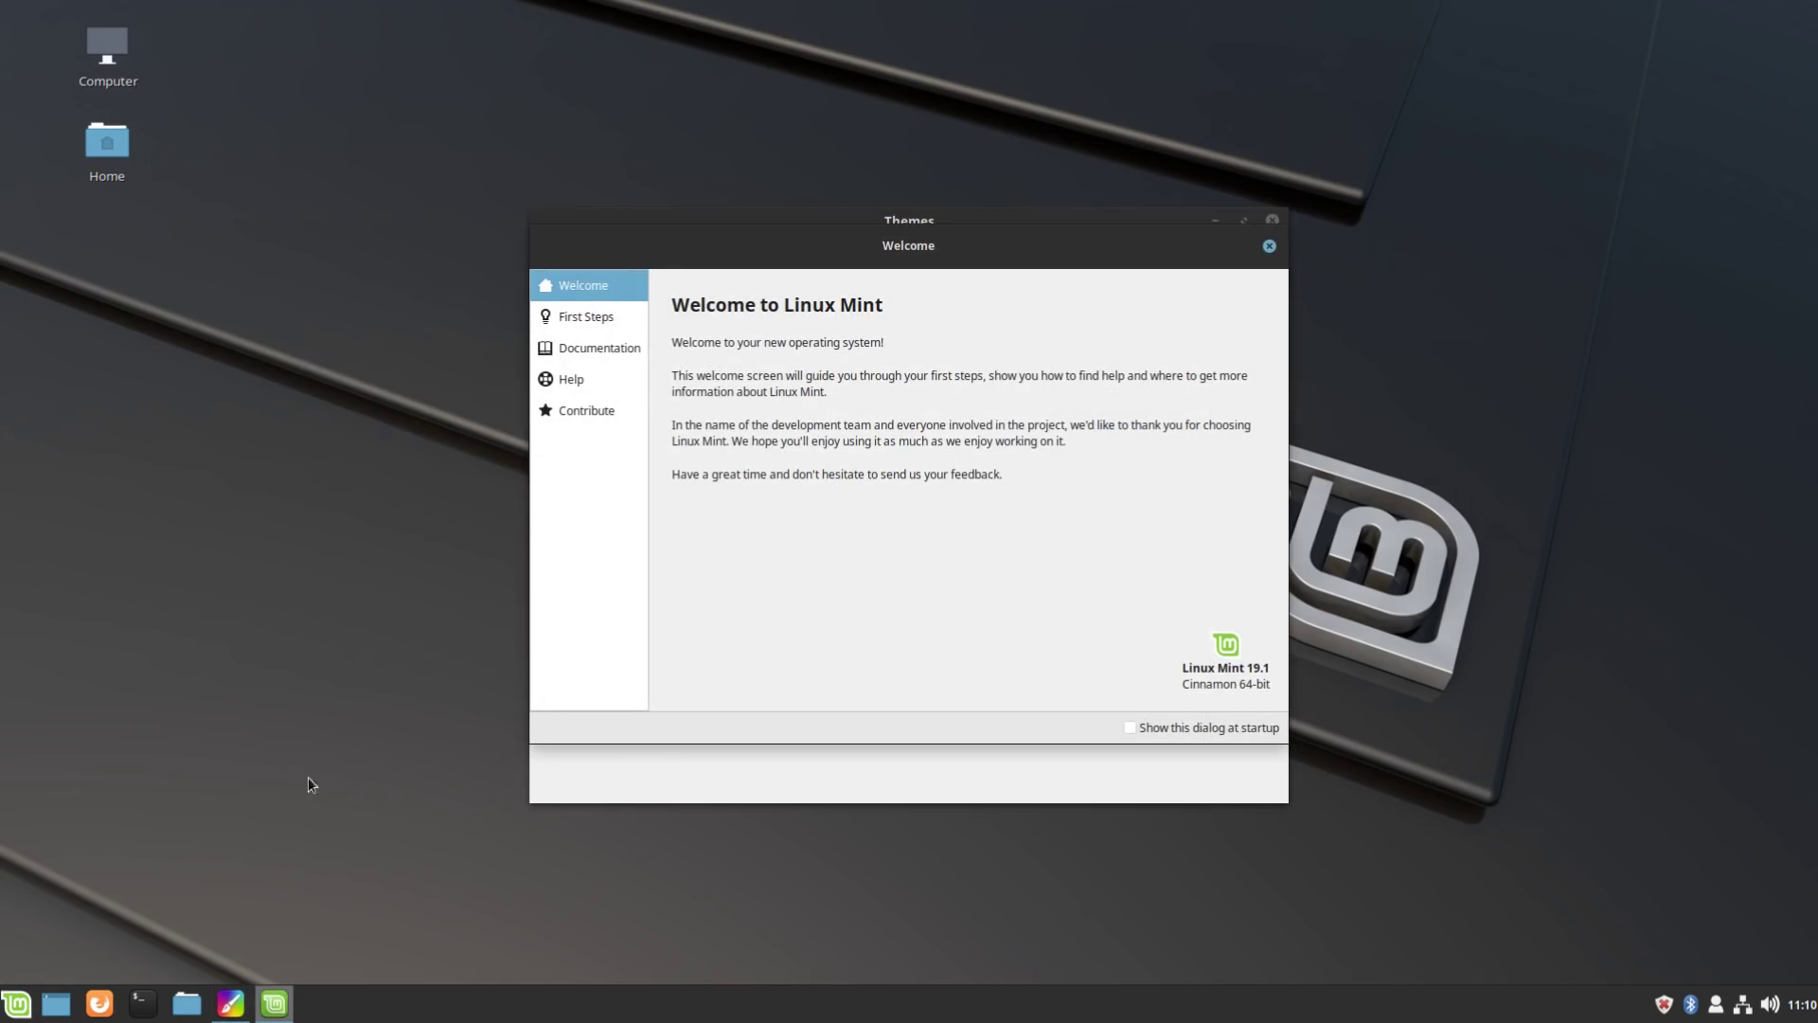
{"action": "left_click", "coordinate": [598, 316]}
{"action": "left_click", "coordinate": [568, 286]}
{"action": "left_click", "coordinate": [588, 319]}
{"action": "scroll", "coordinate": [881, 492], "scroll_direction": "down", "scroll_amount": 2}
{"action": "scroll", "coordinate": [914, 526], "scroll_direction": "down", "scroll_amount": 3}
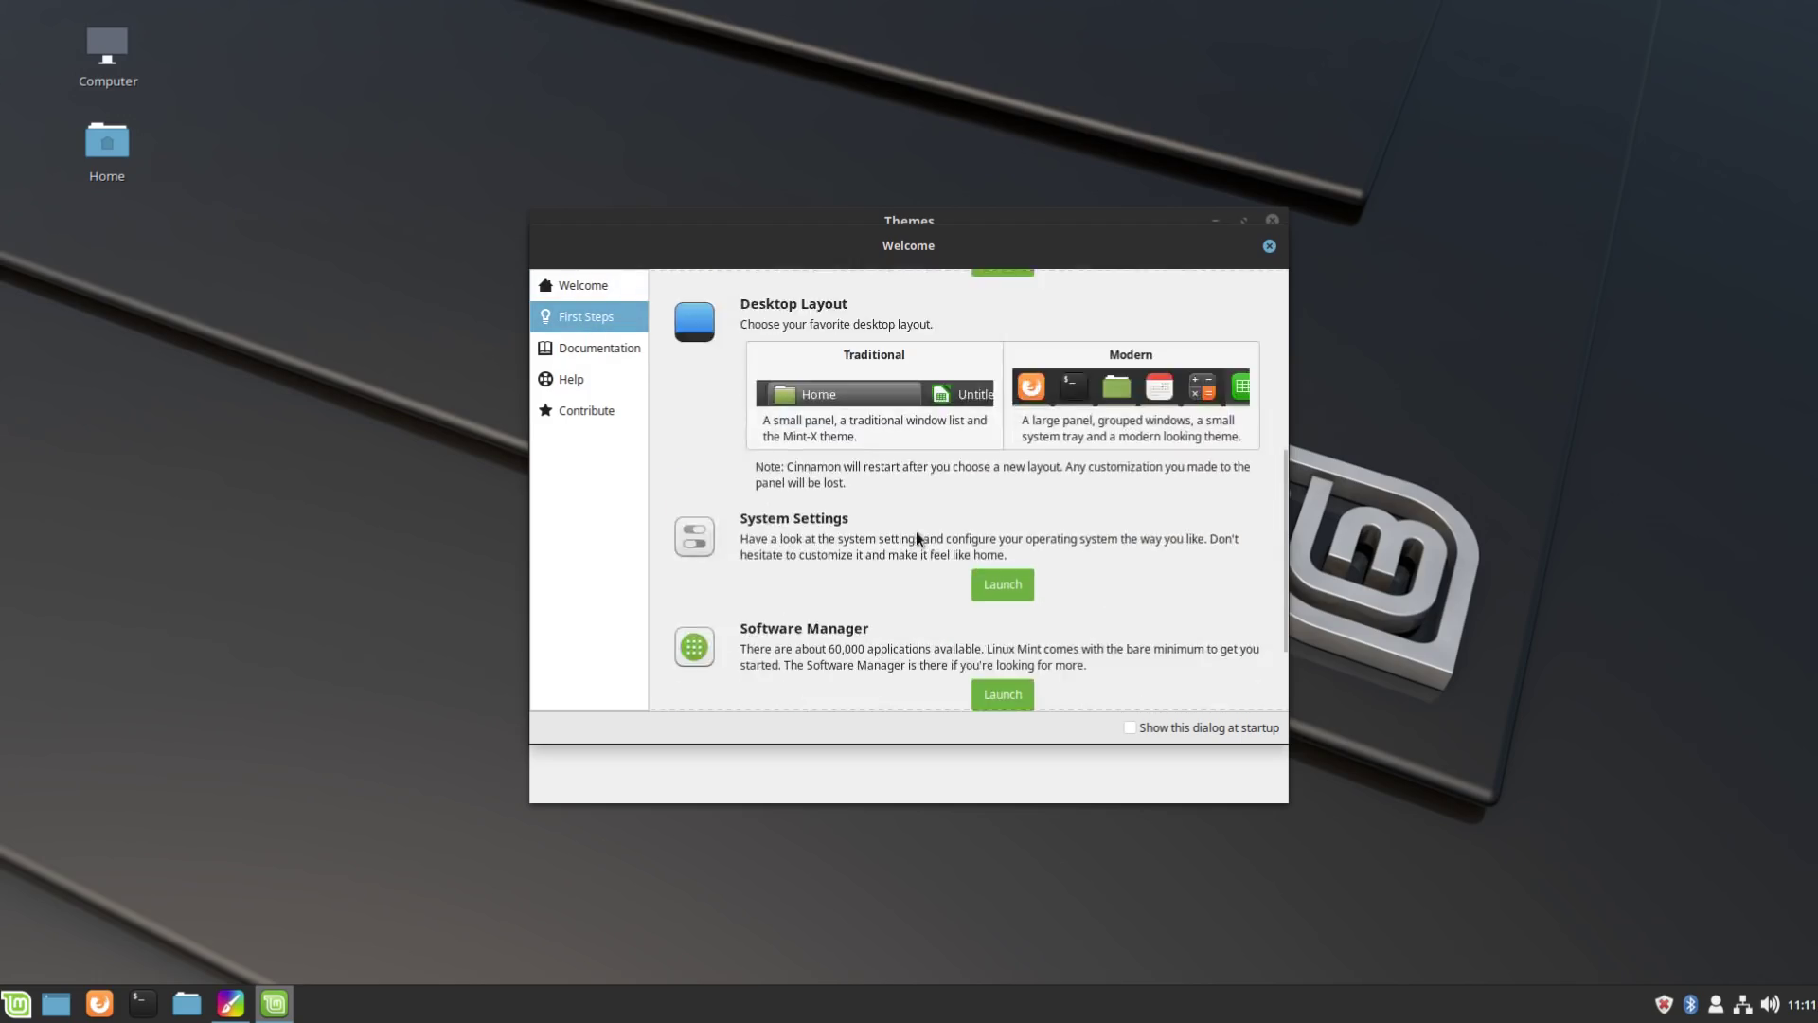
{"action": "scroll", "coordinate": [923, 540], "scroll_direction": "up", "scroll_amount": 2}
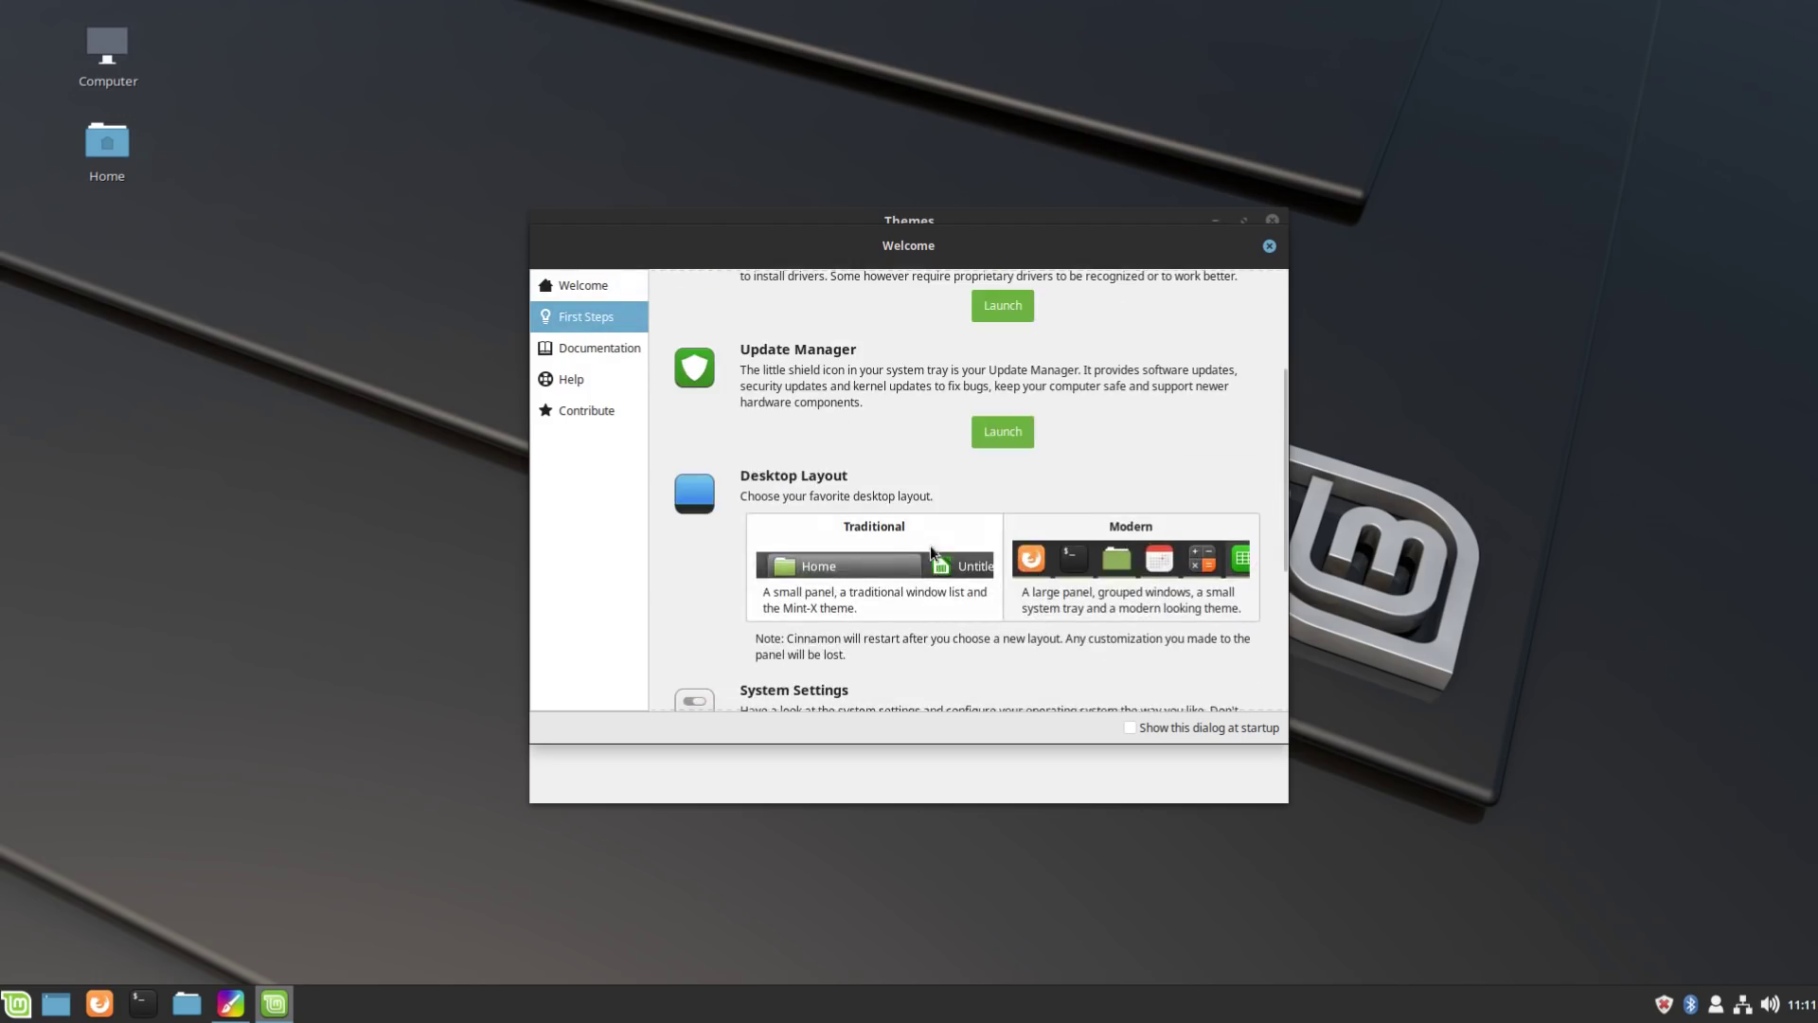
Step: Open a second Nemo window on Computer beside Home, then bring the Welcome Screen back to front
{"action": "left_click", "coordinate": [187, 1002]}
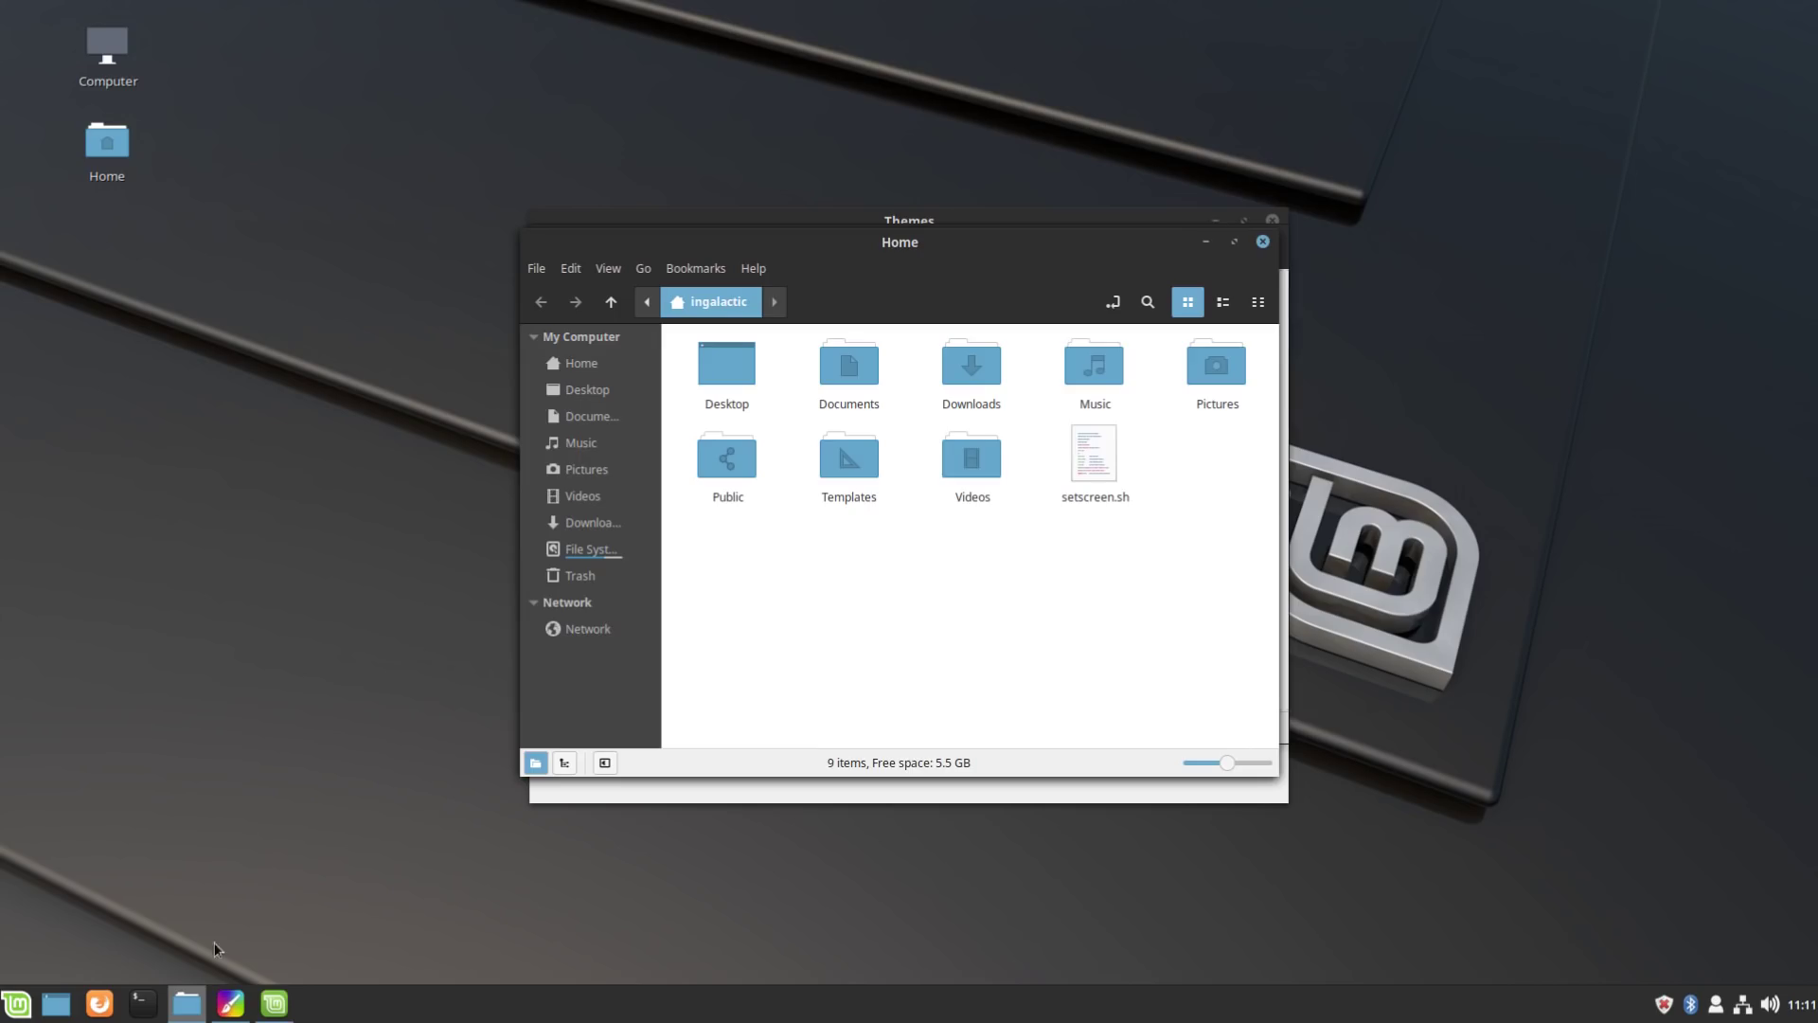
{"action": "right_click", "coordinate": [194, 1000]}
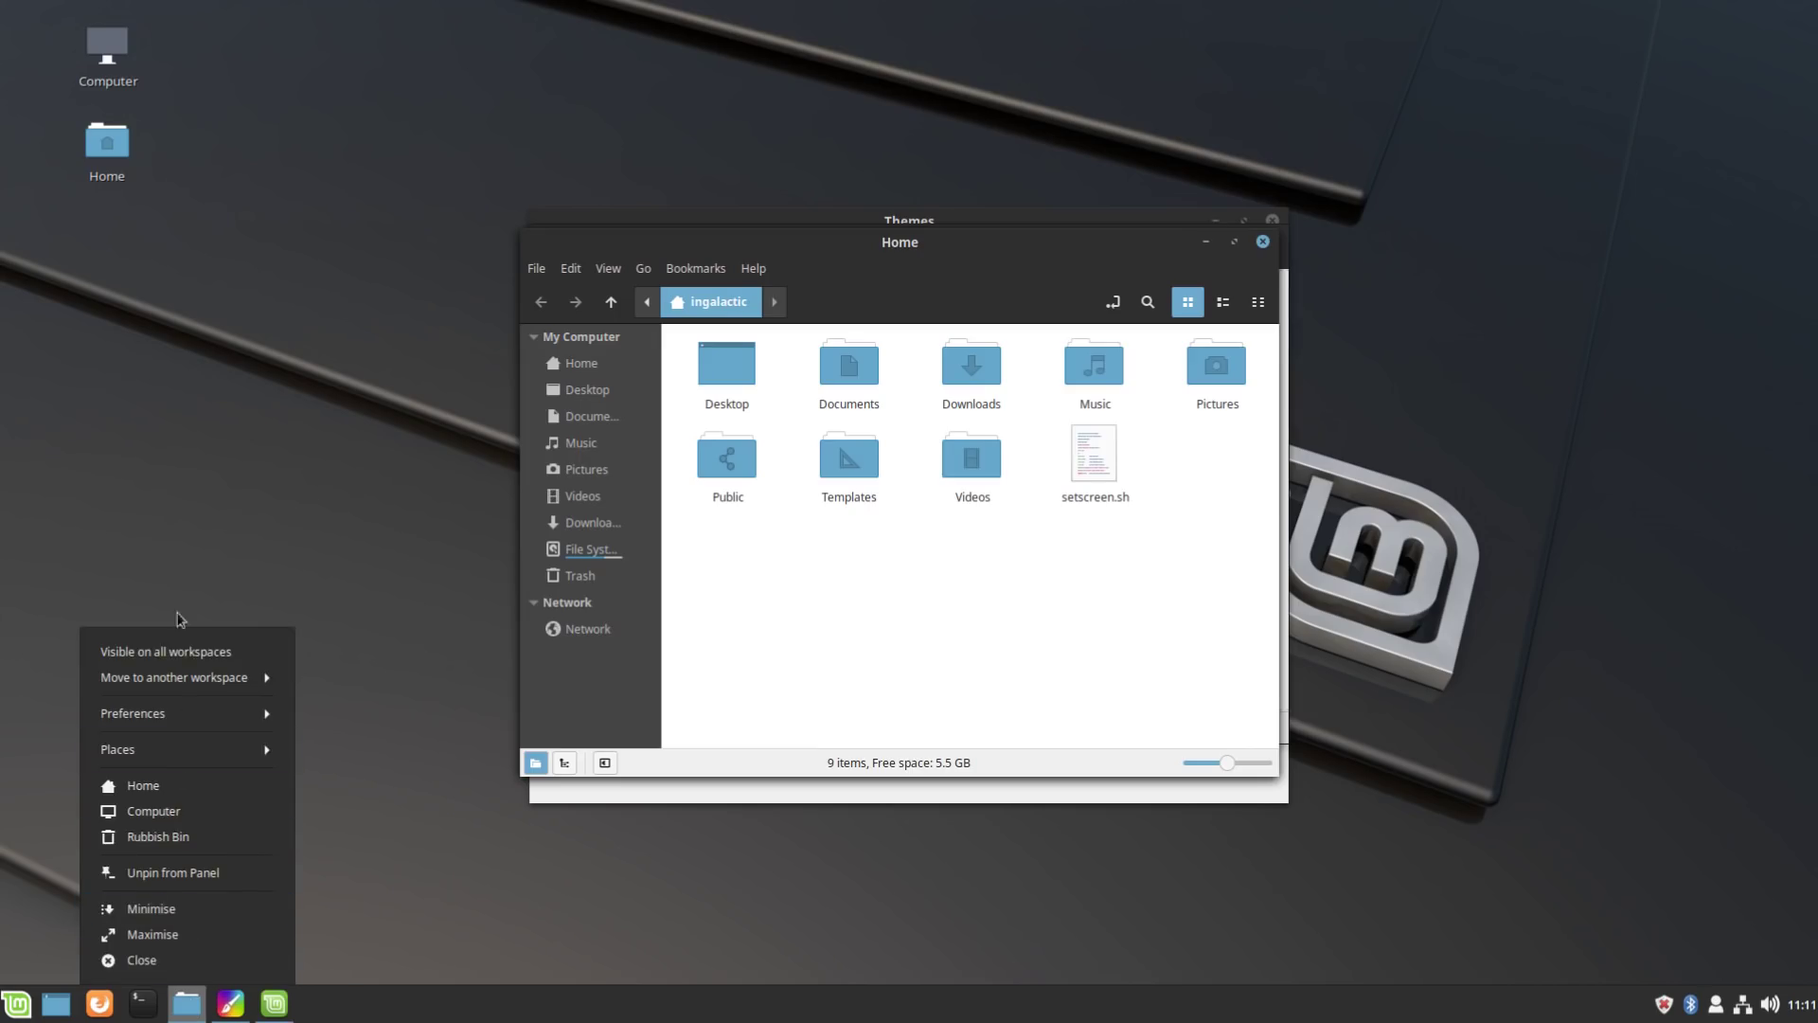
{"action": "left_click", "coordinate": [157, 811]}
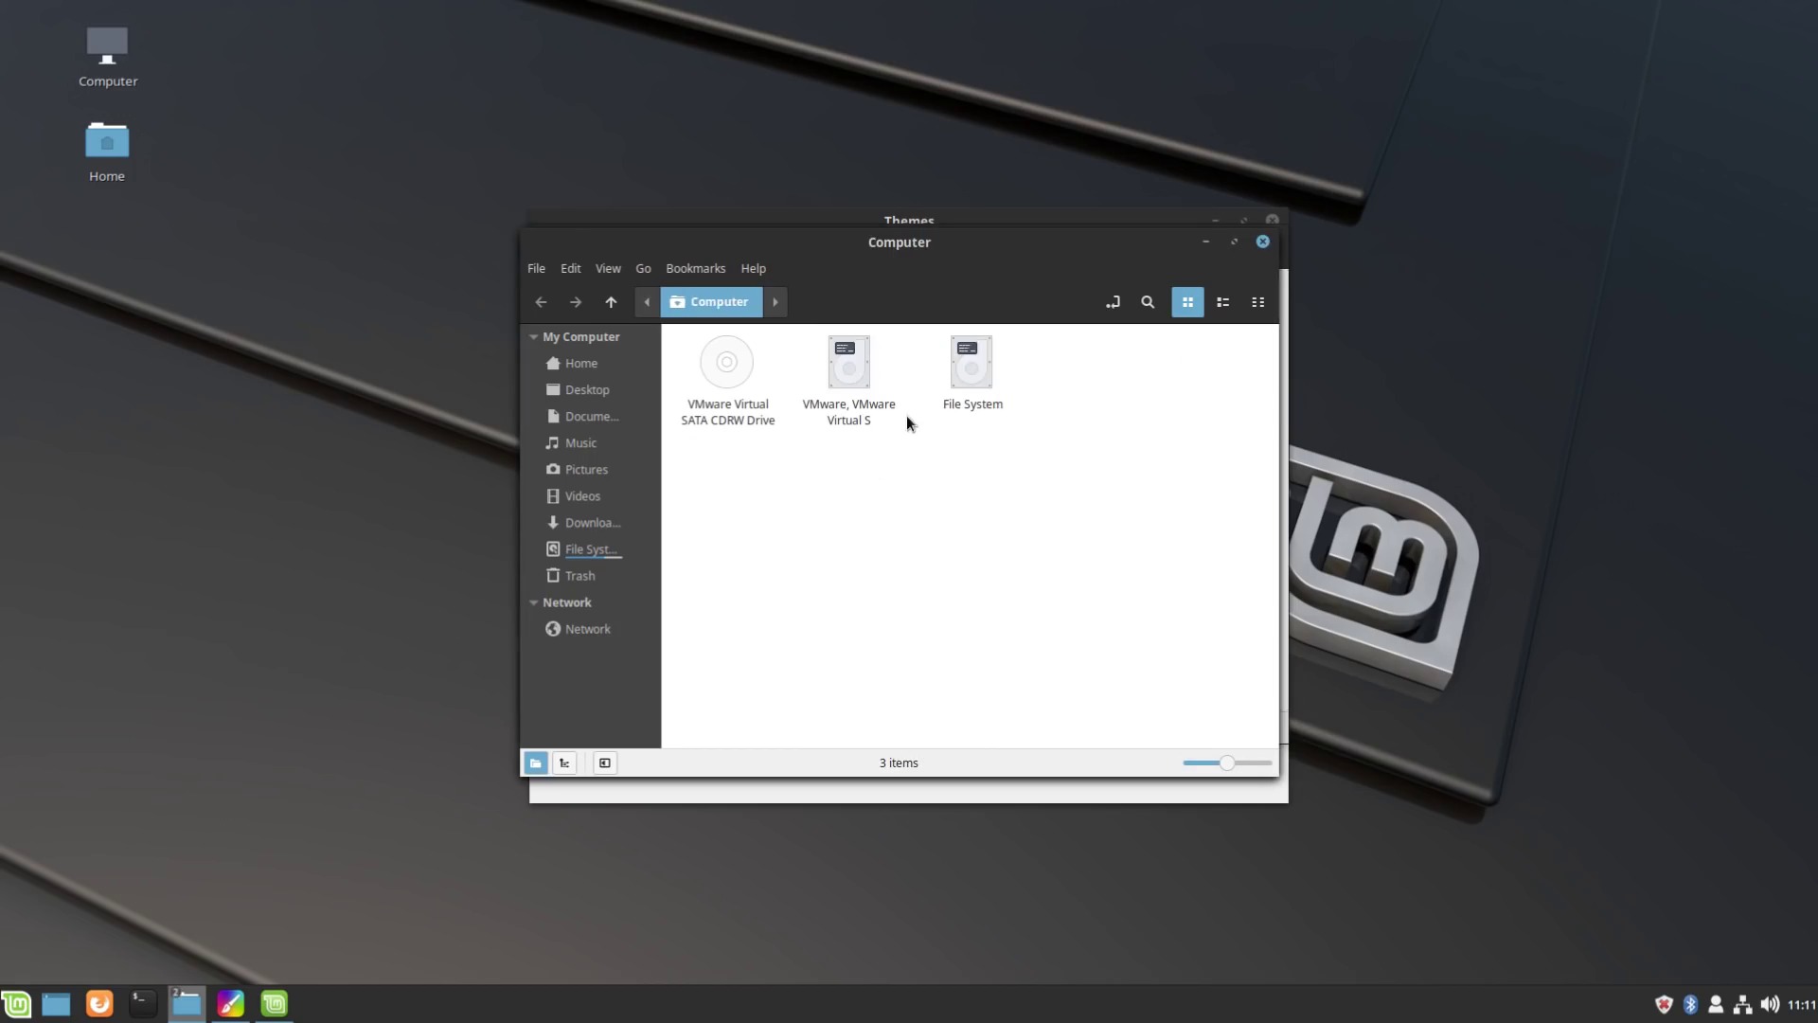
{"action": "mouse_move", "coordinate": [186, 999]}
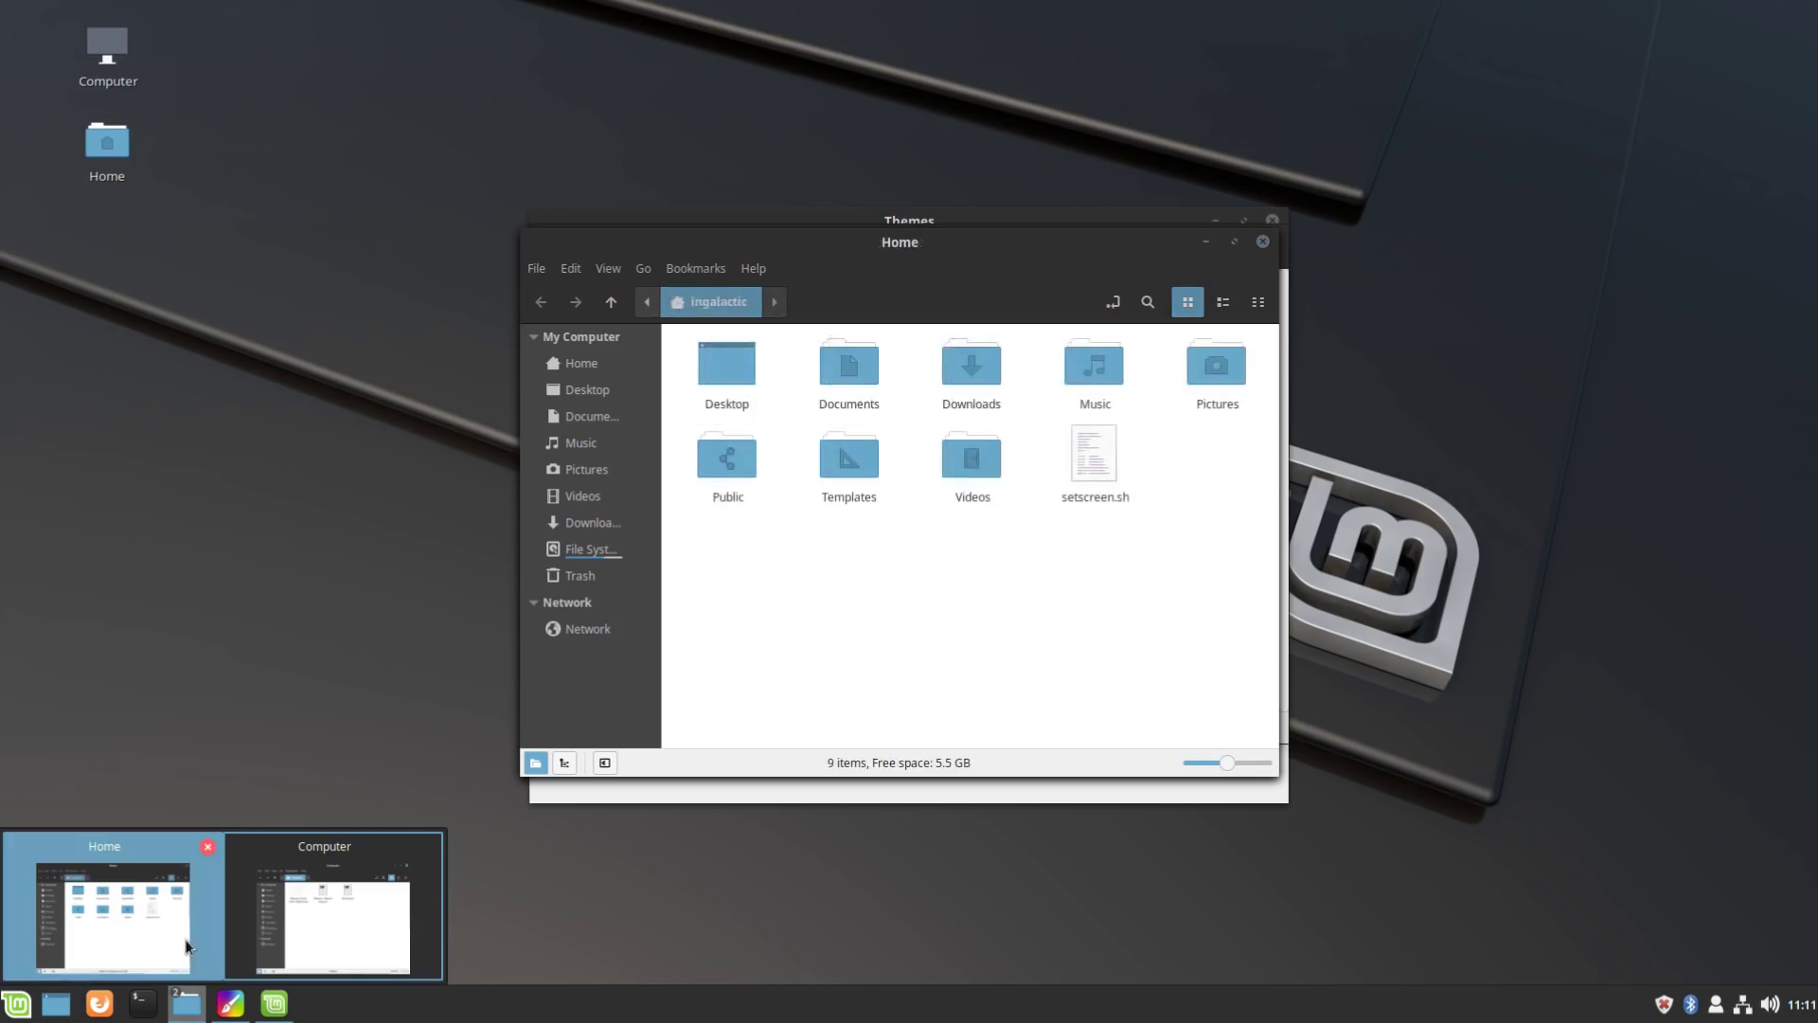
{"action": "left_click", "coordinate": [312, 905]}
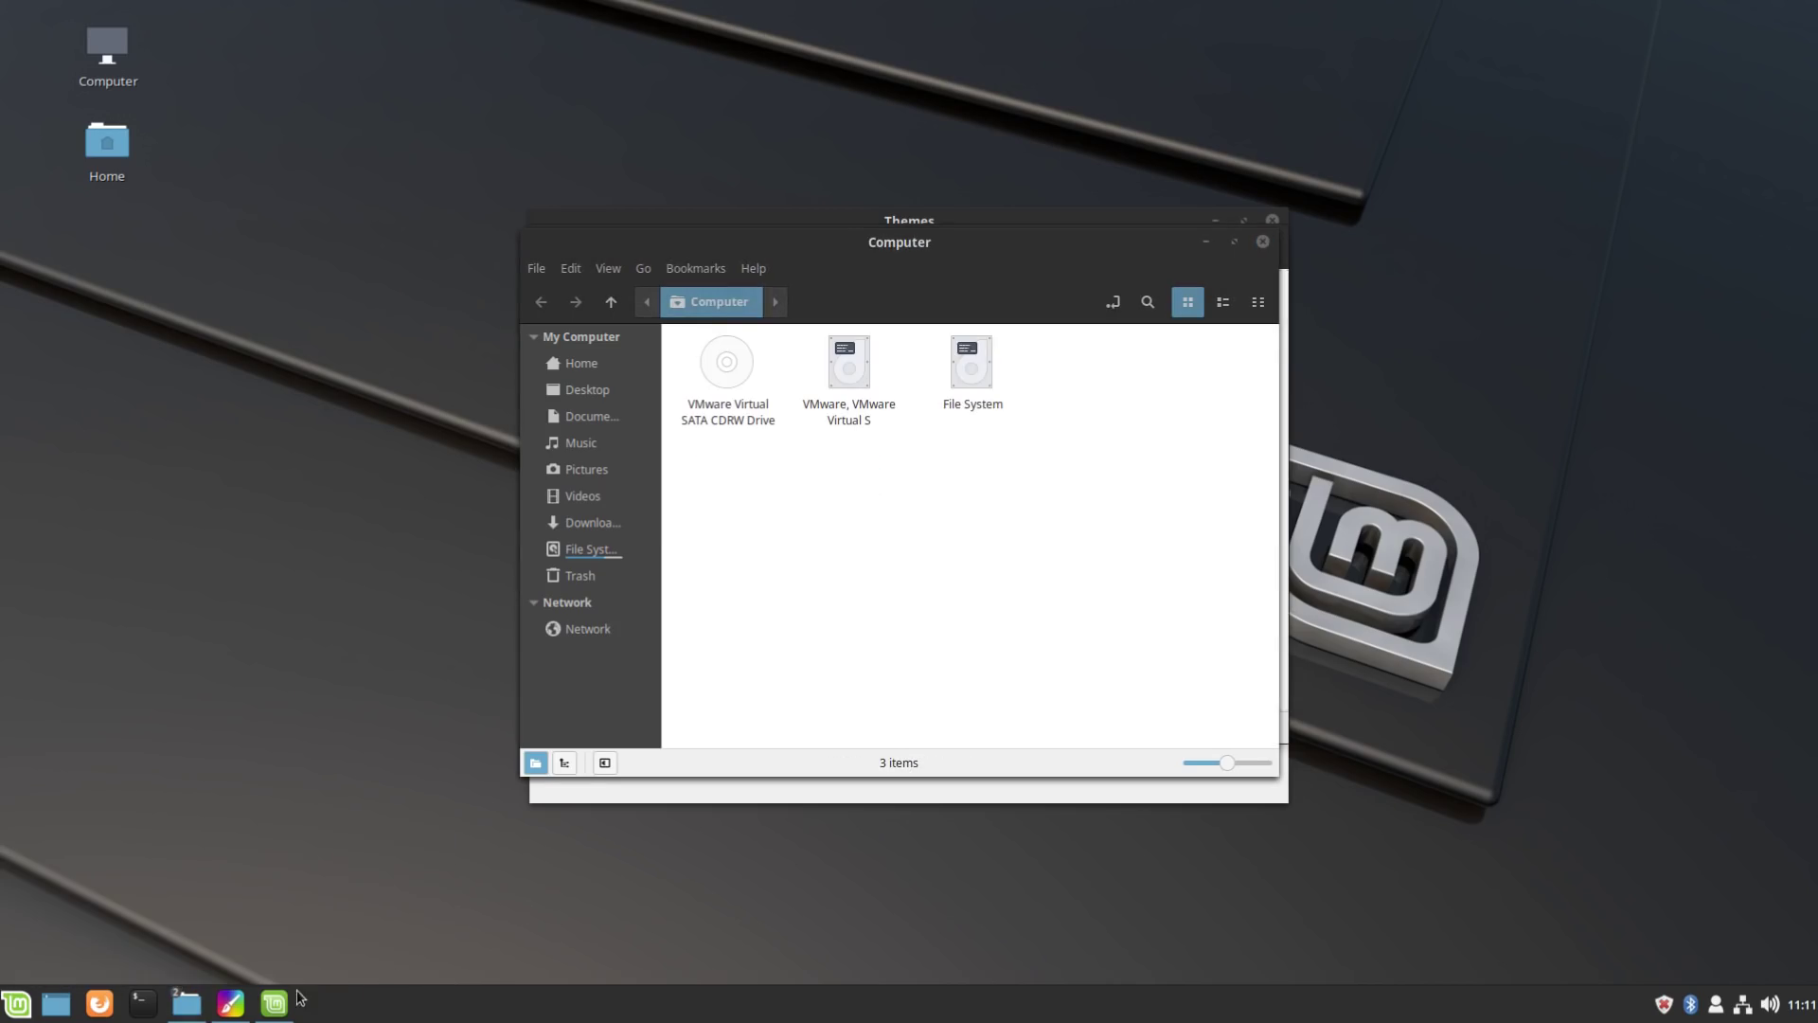
{"action": "left_click", "coordinate": [349, 942]}
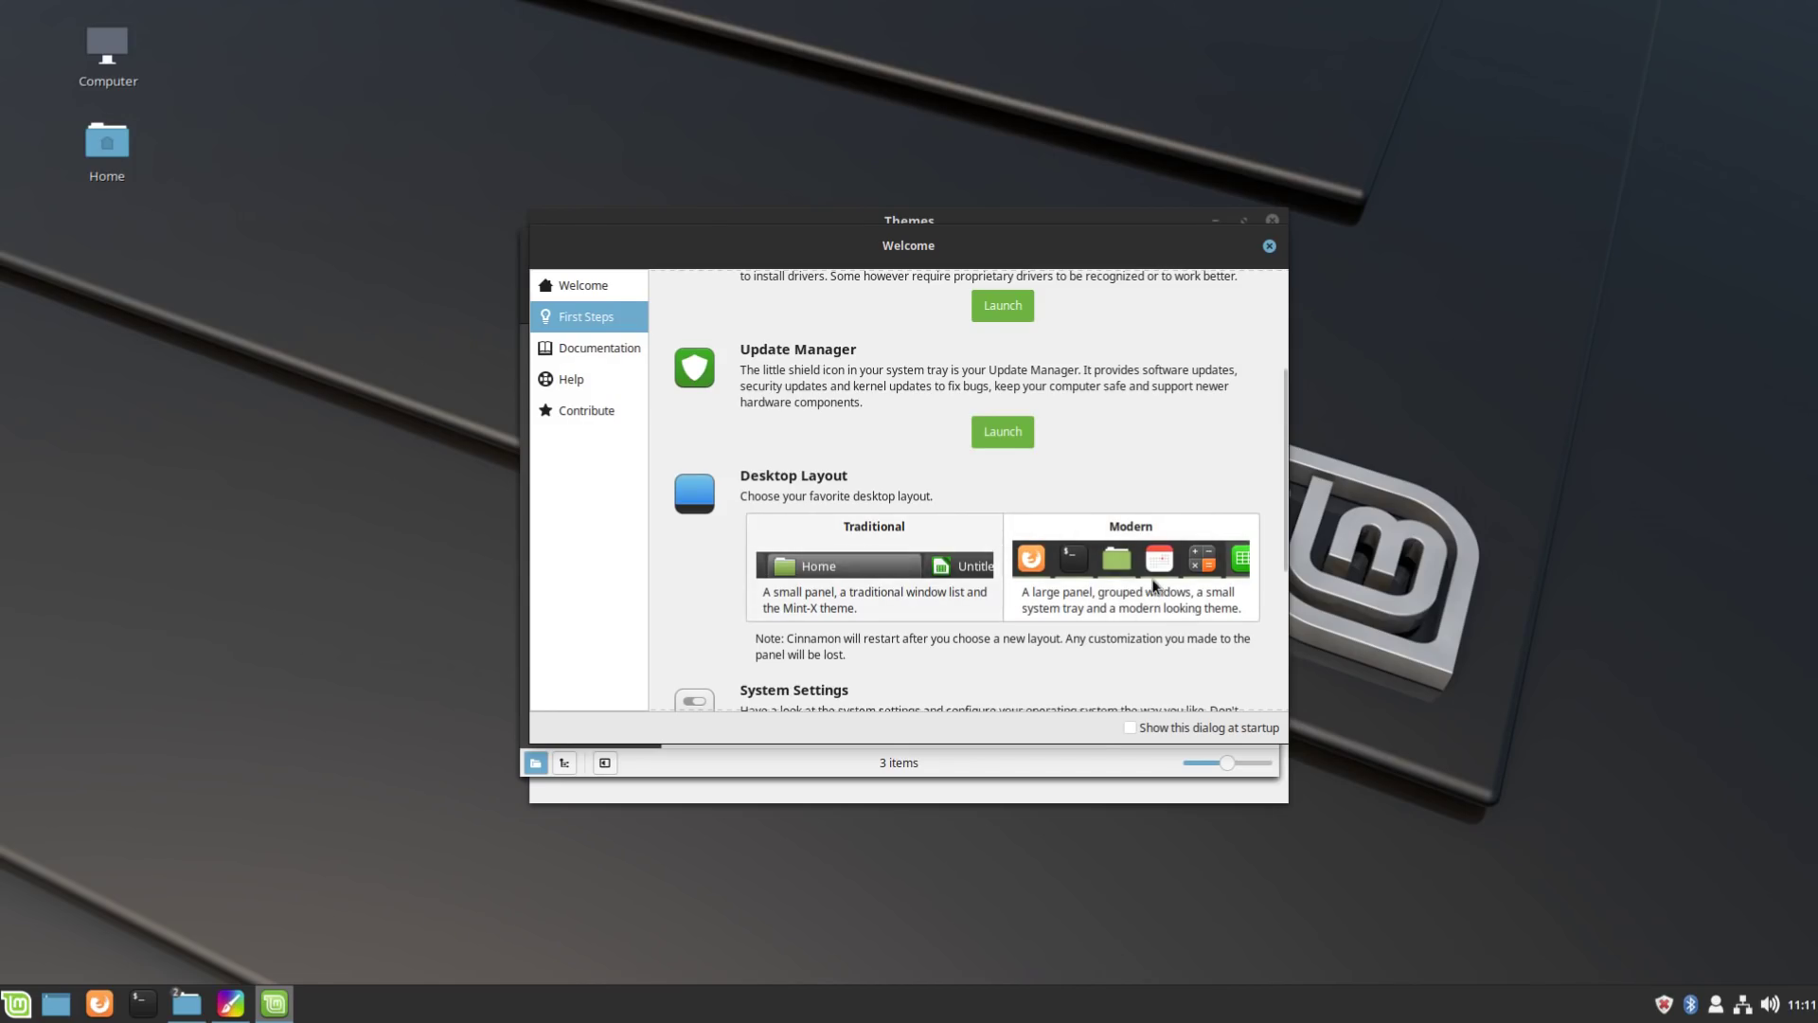
Step: Scroll through the First Steps page past the desktop layouts and System Settings sections
{"action": "scroll", "coordinate": [1132, 589], "scroll_direction": "down", "scroll_amount": 3}
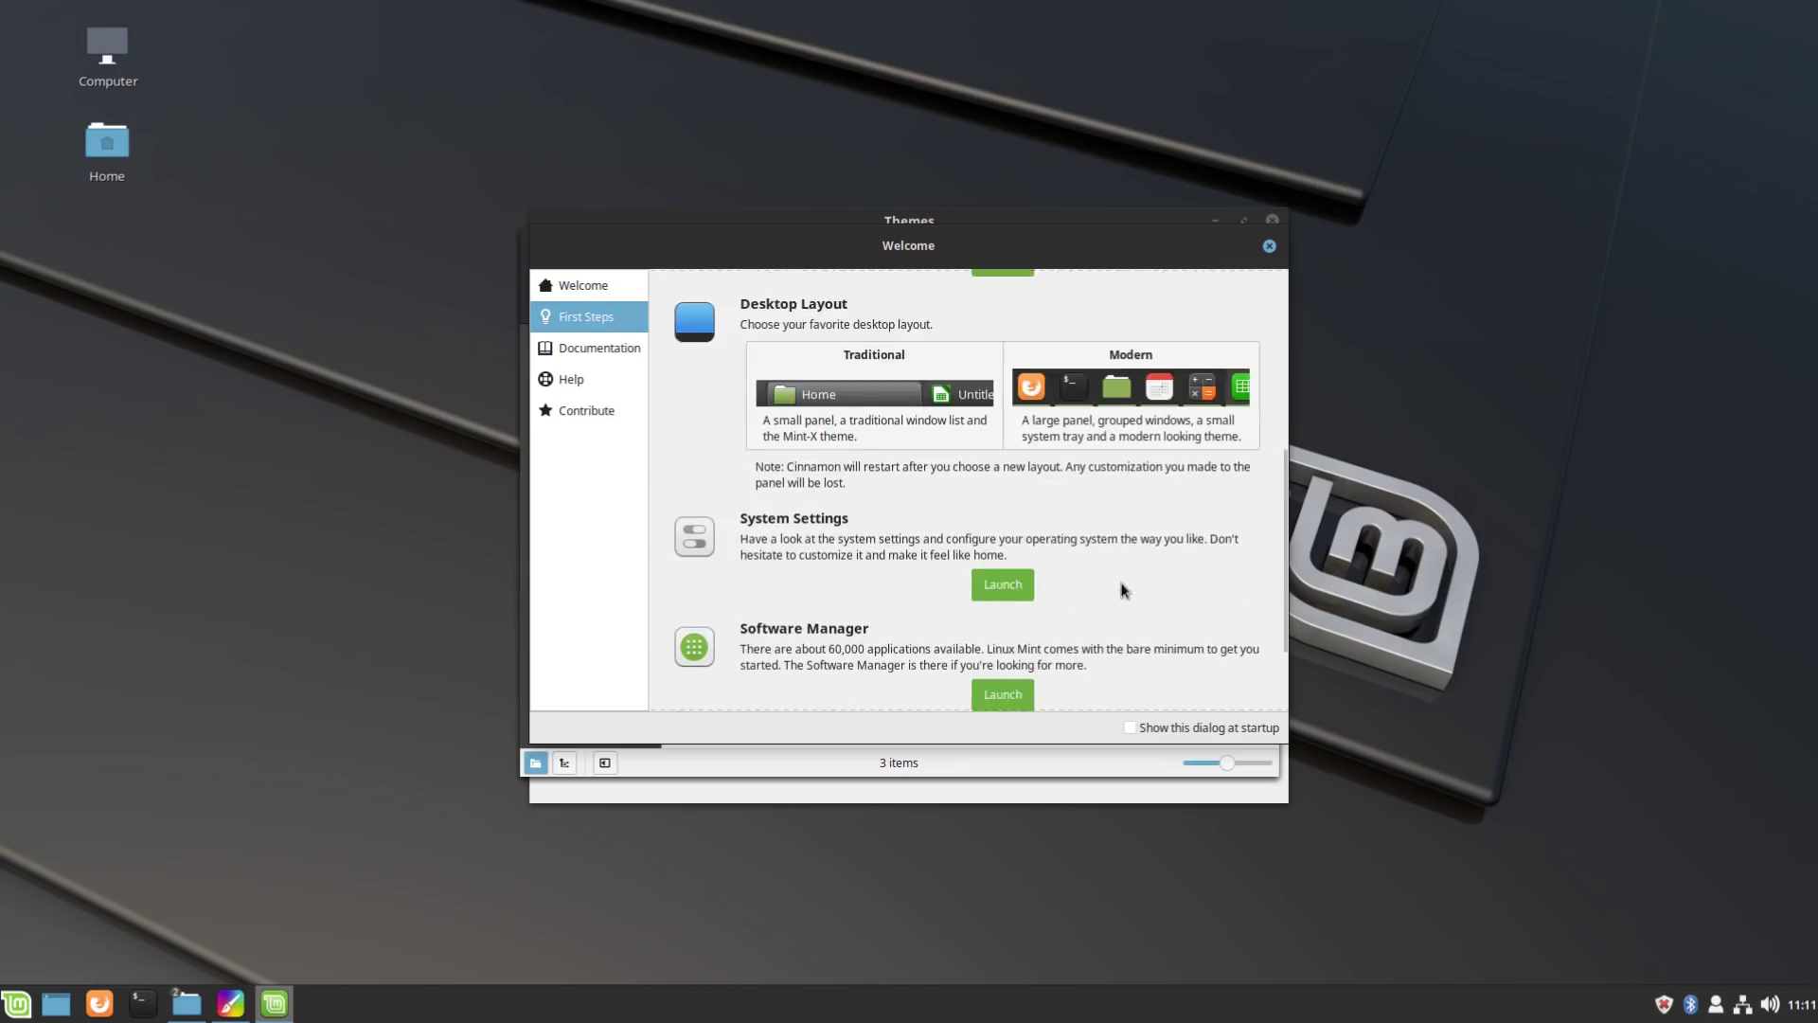
{"action": "scroll", "coordinate": [1122, 590], "scroll_direction": "down", "scroll_amount": 2}
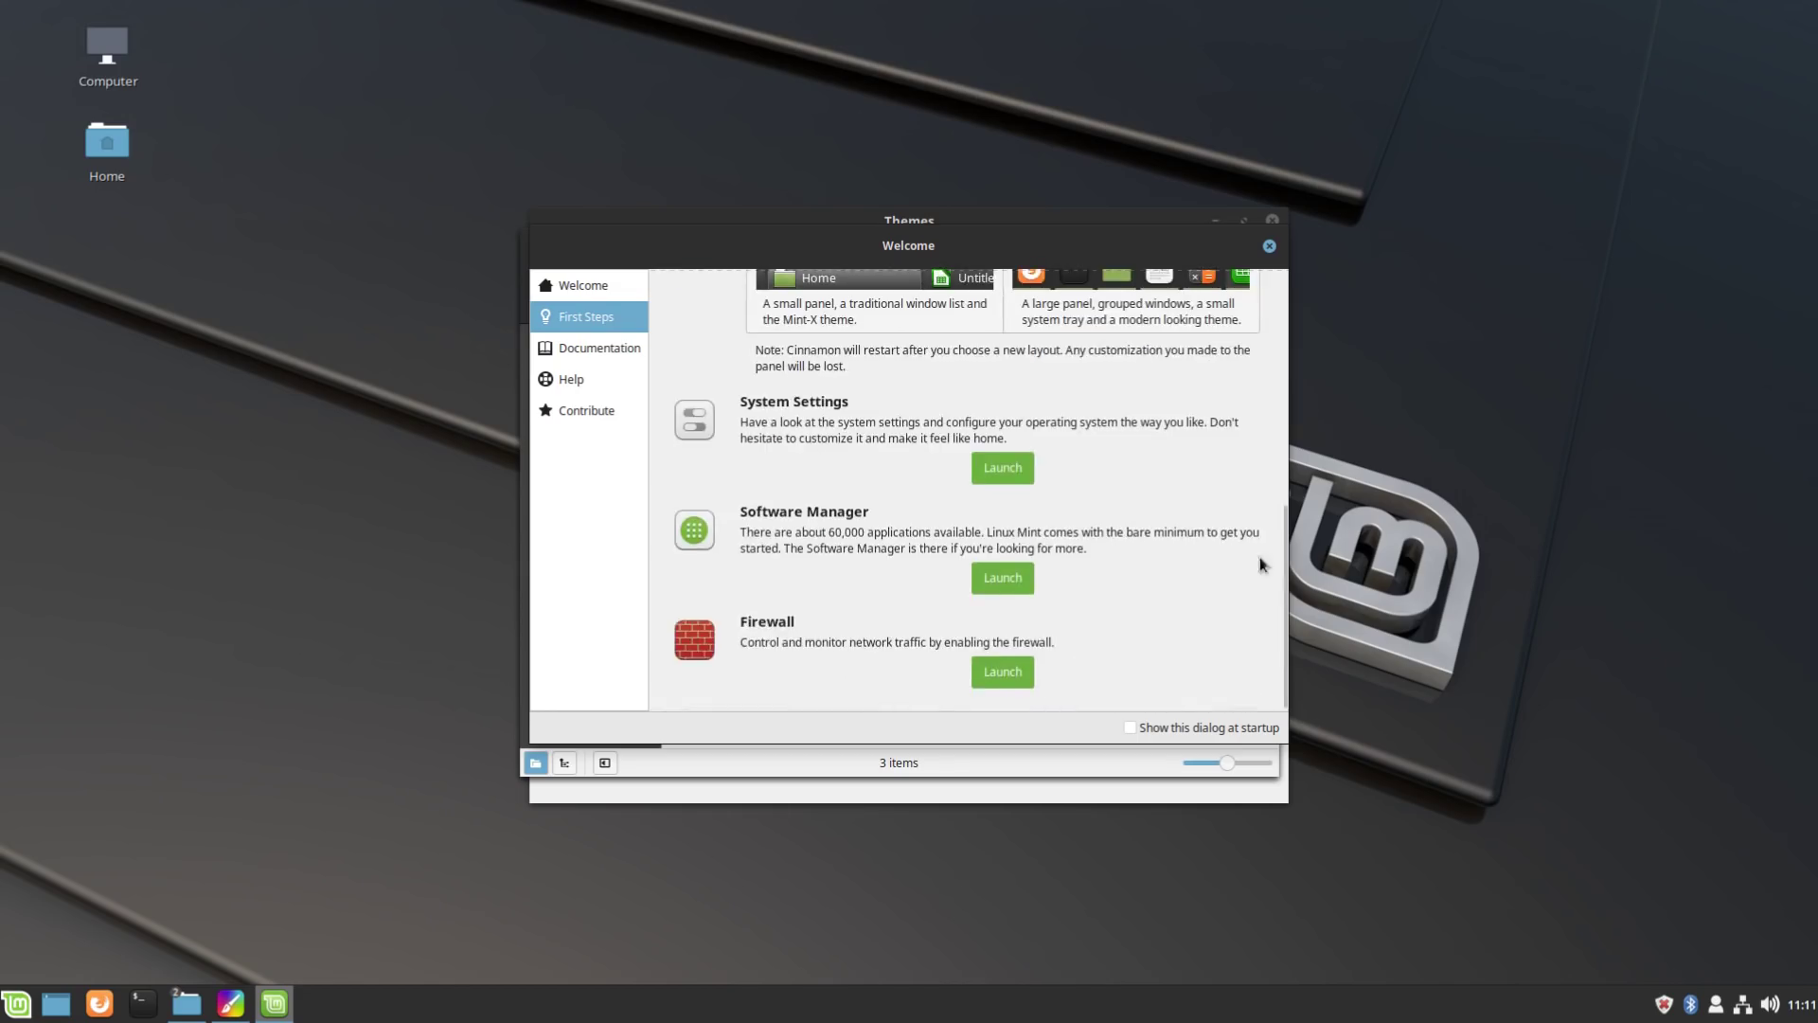
{"action": "left_click_drag", "start_coordinate": [1284, 576], "coordinate": [1250, 593]}
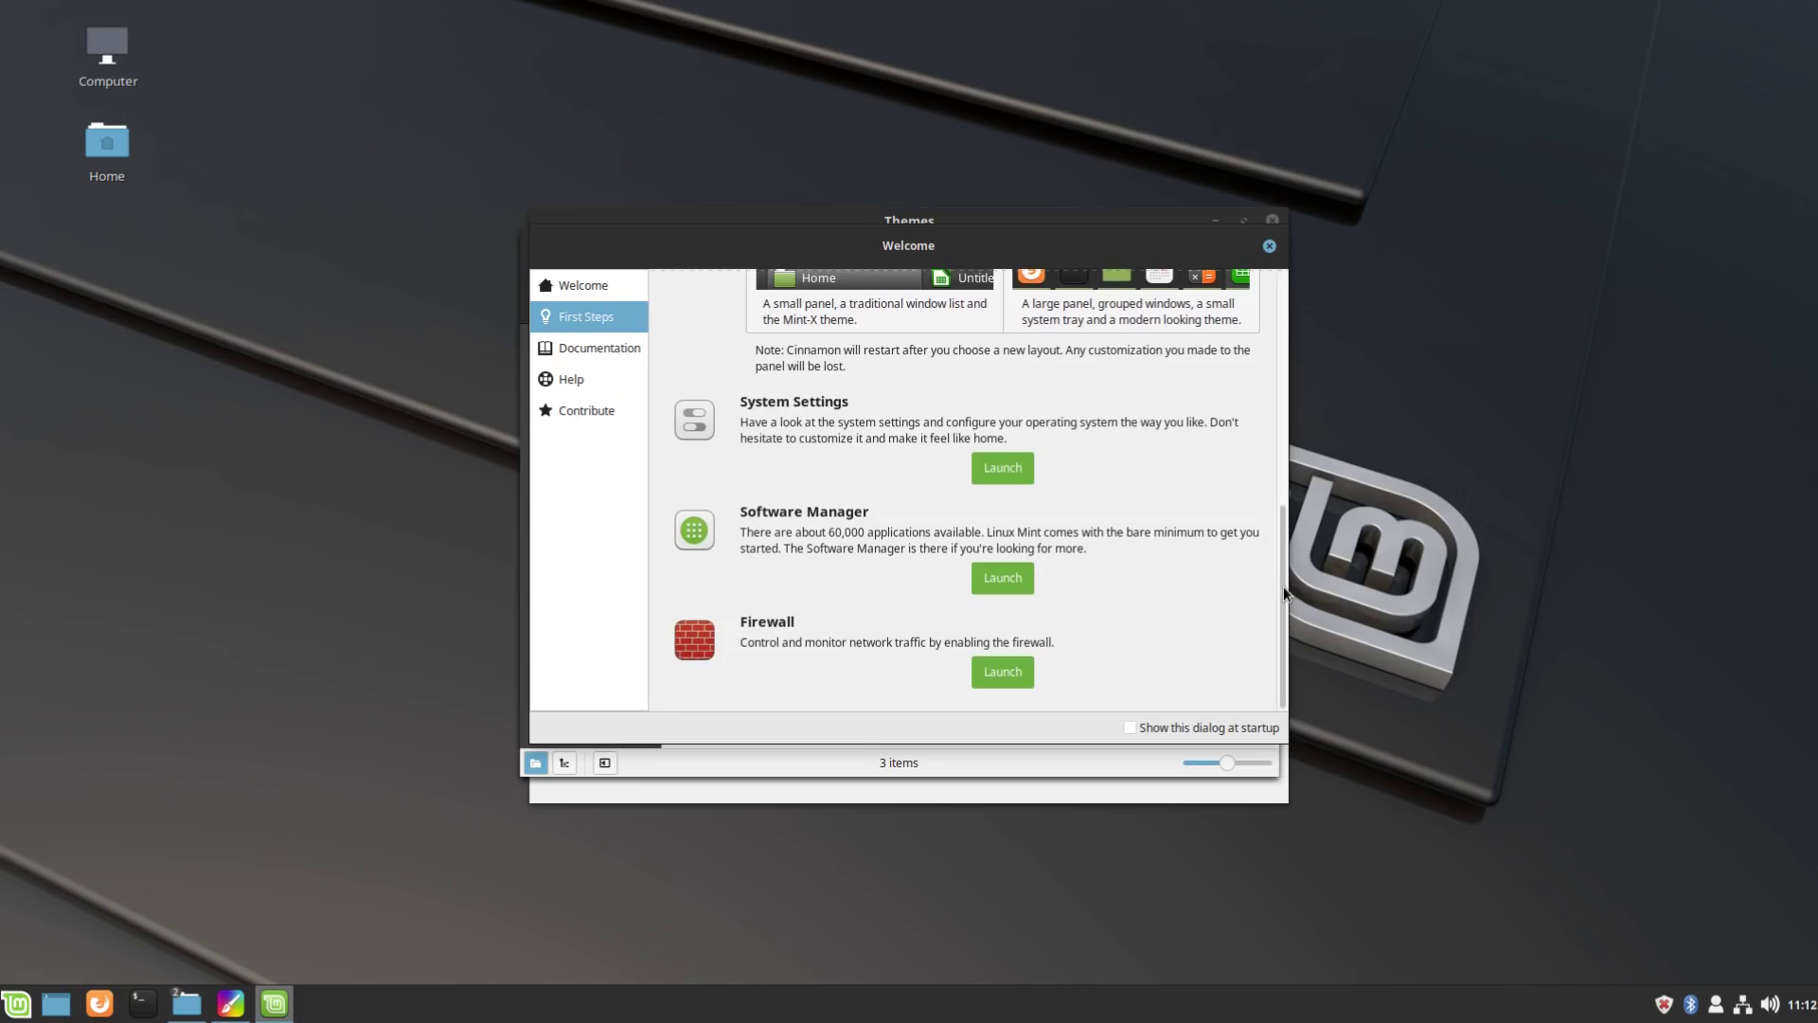
{"action": "left_click_drag", "start_coordinate": [1285, 593], "coordinate": [1307, 327]}
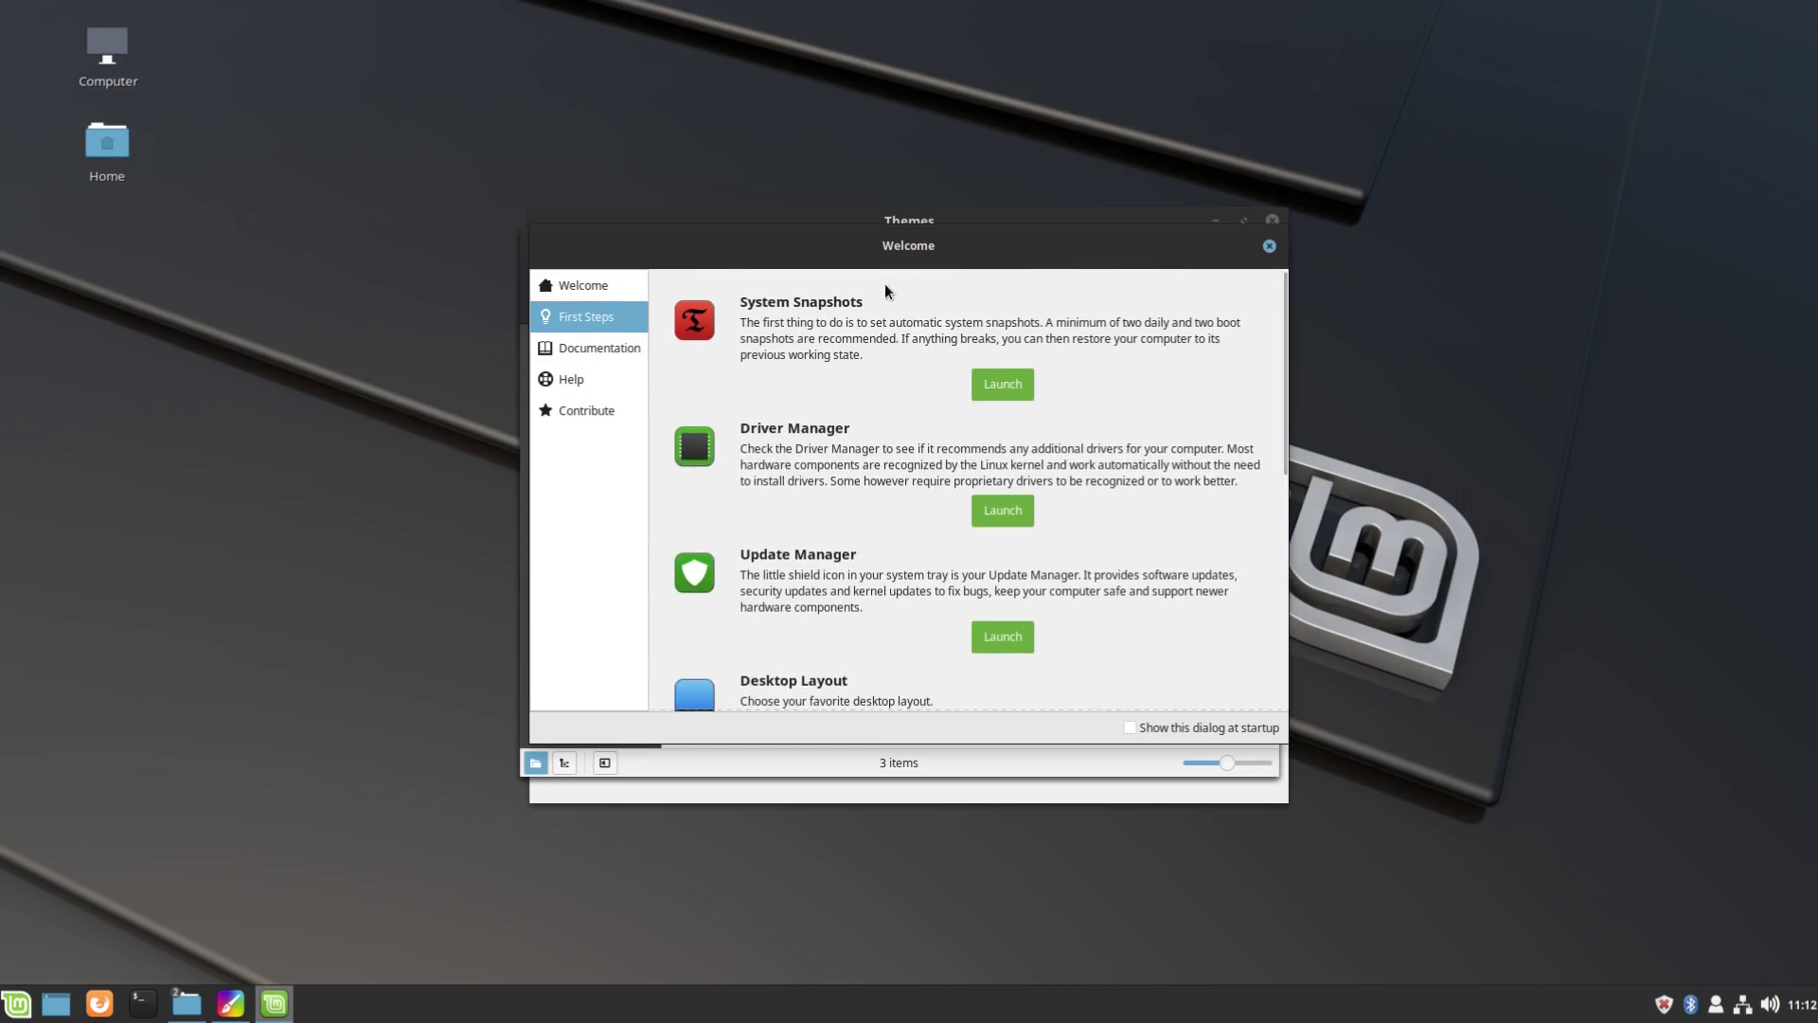
Step: Visit the Documentation, Help and Contribute pages, then bring up the application menu
{"action": "left_click", "coordinate": [606, 350]}
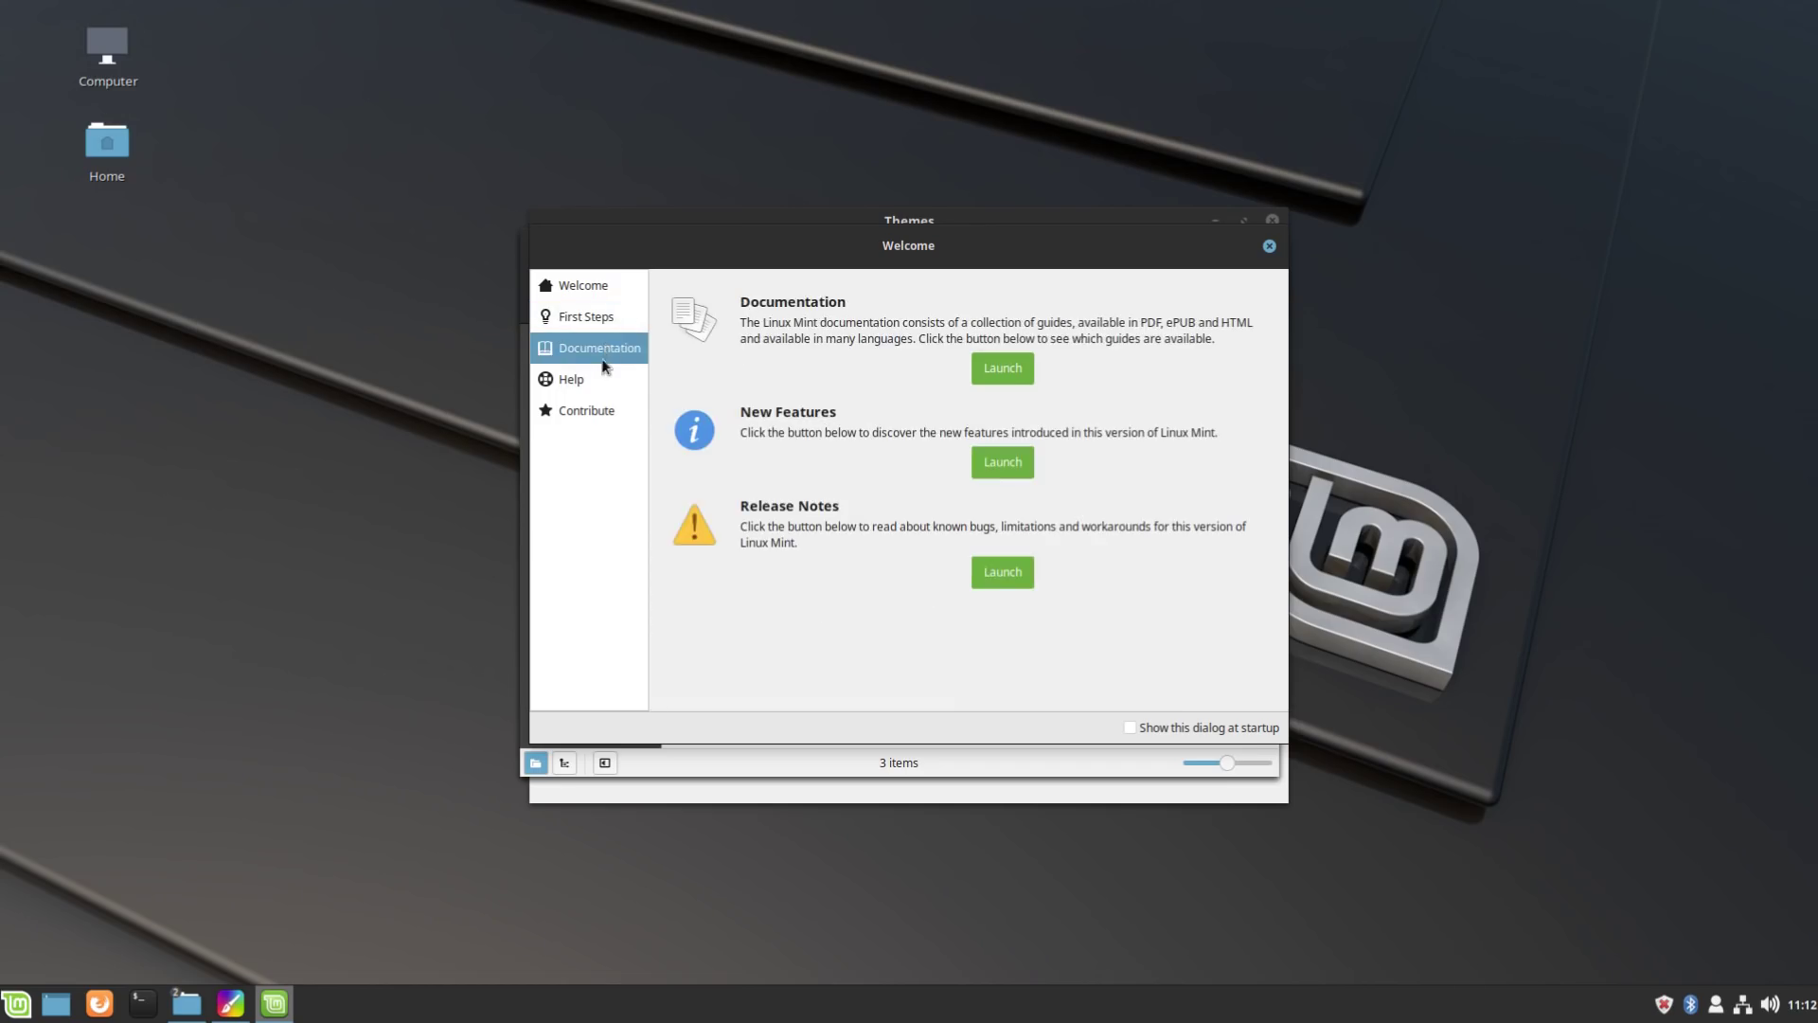
{"action": "left_click", "coordinate": [598, 377]}
{"action": "left_click", "coordinate": [597, 417]}
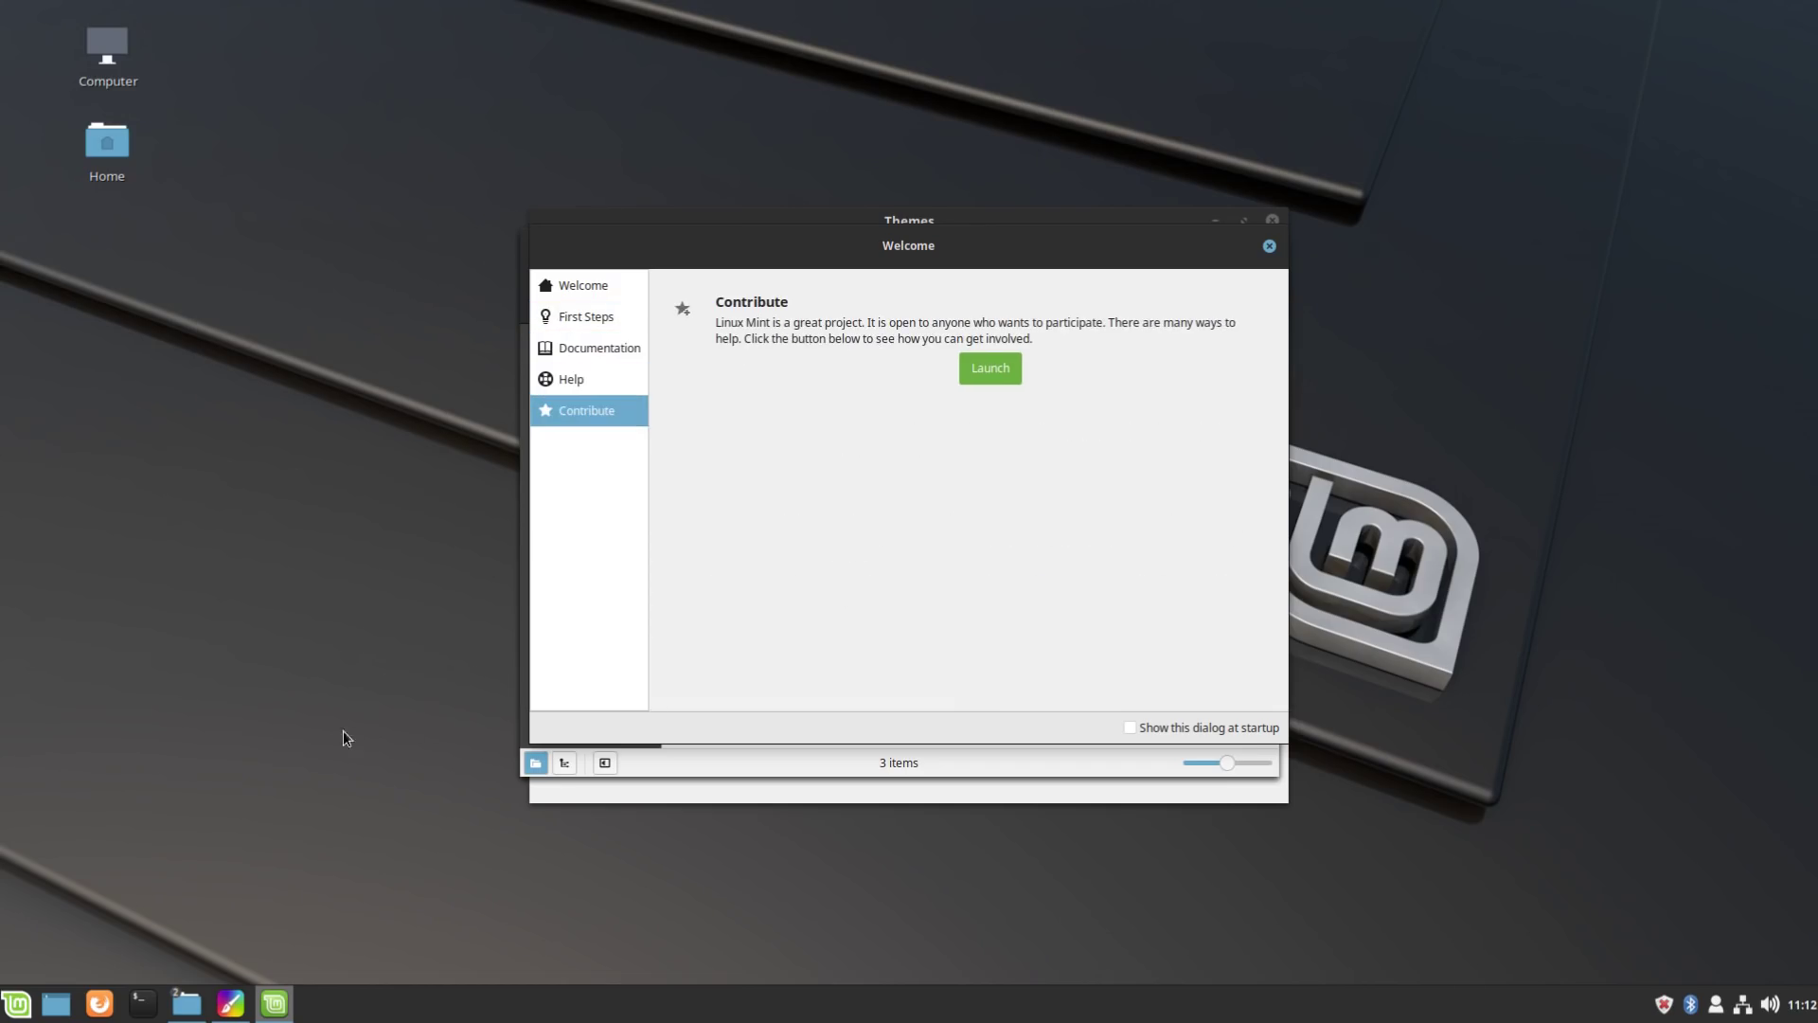
{"action": "left_click", "coordinate": [19, 1002]}
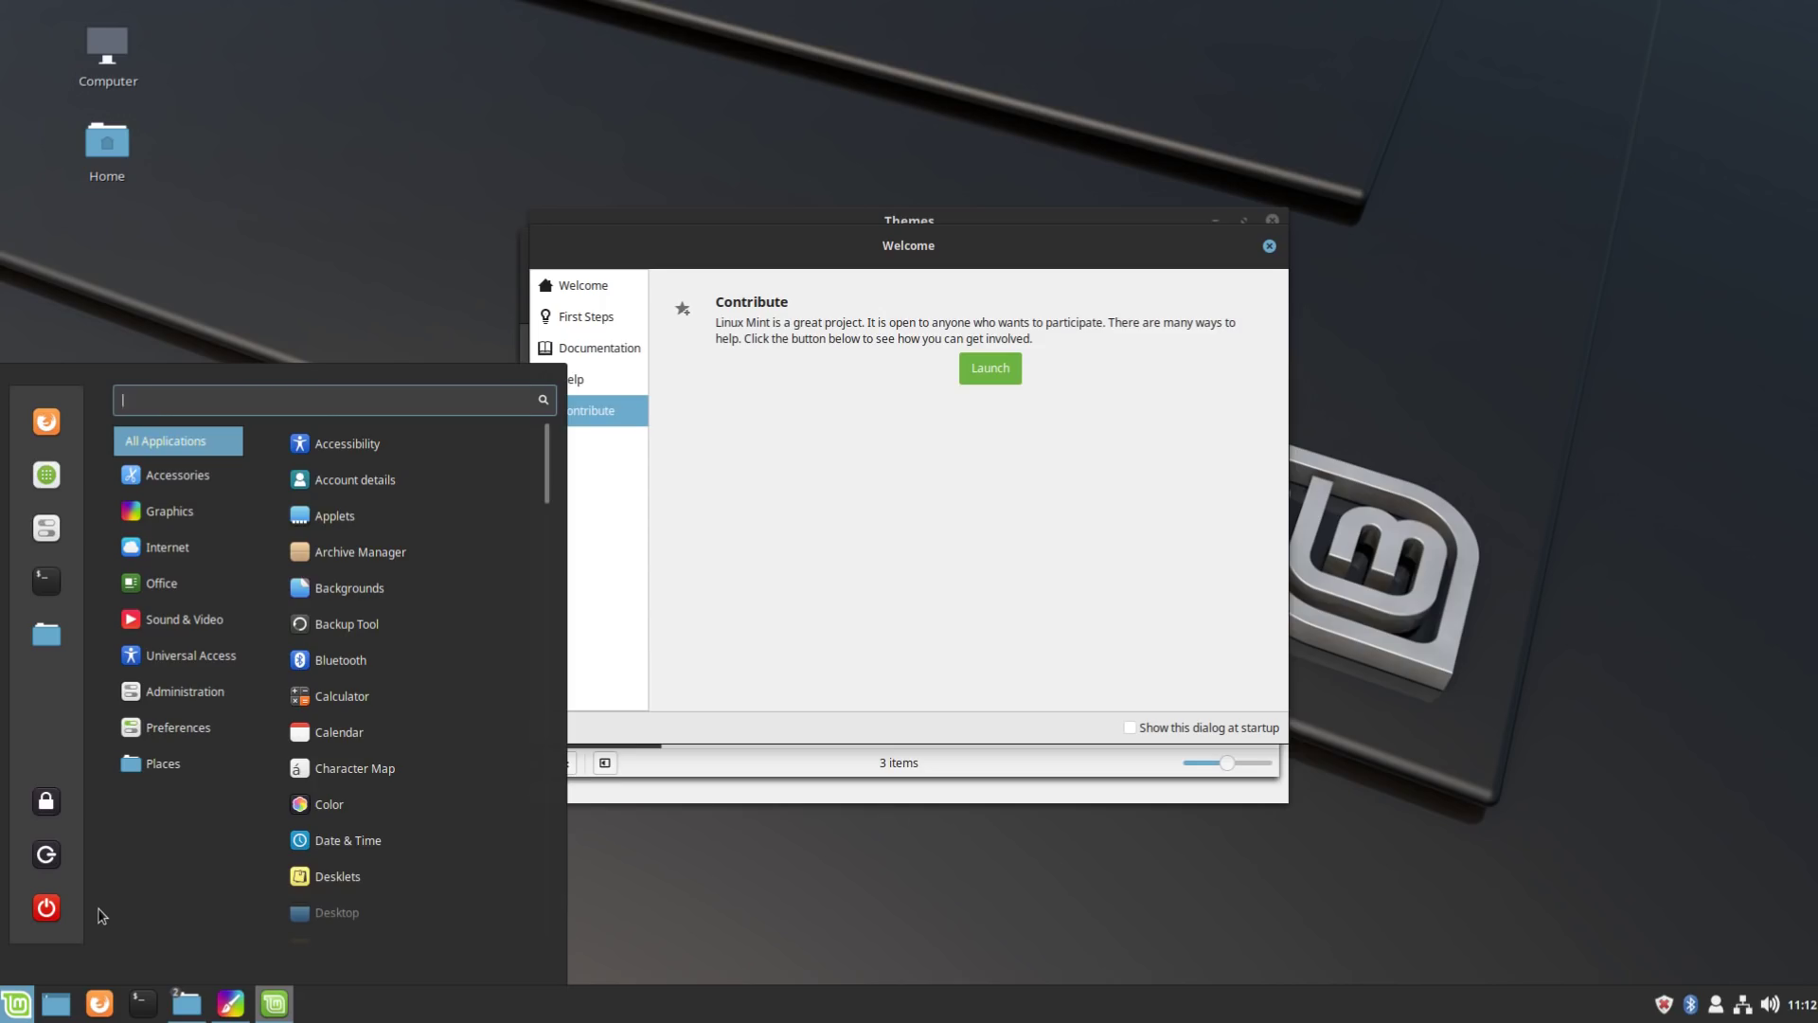
Step: Try a 'red' search in the menu, then replace it with 'netw' to list network tools
{"action": "type", "text": "red"}
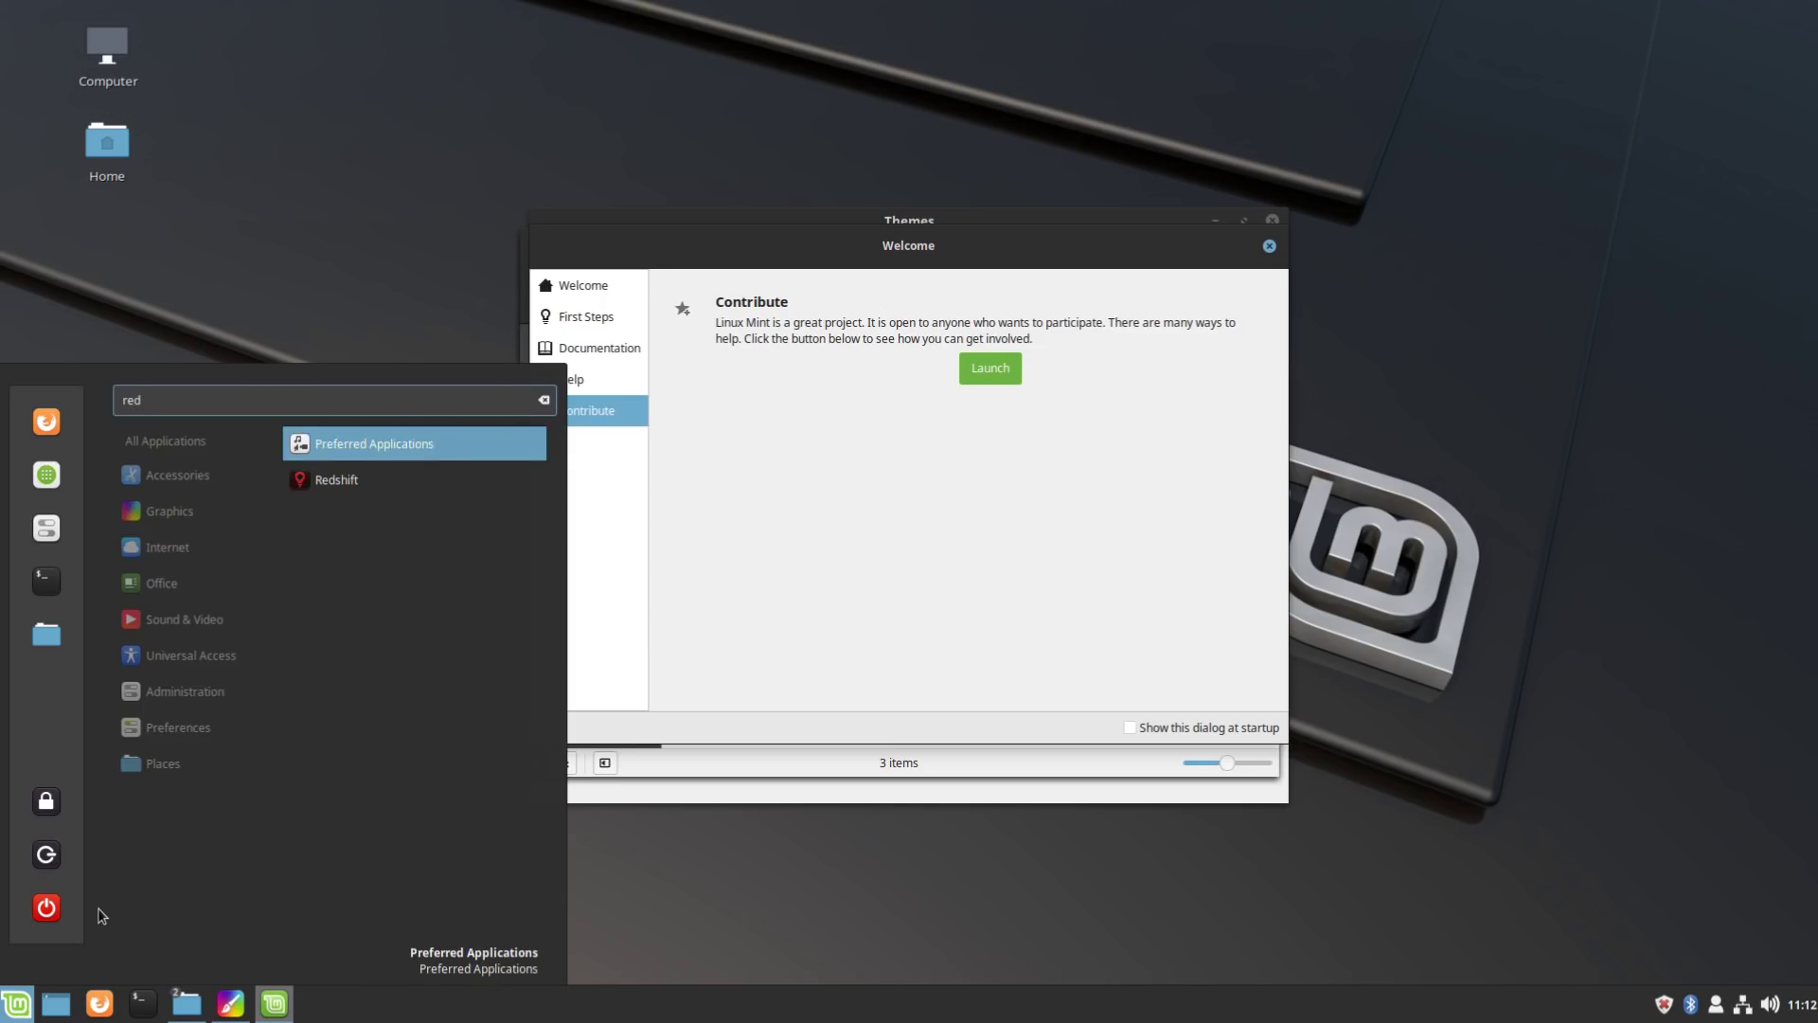
{"action": "key", "text": "Down"}
{"action": "key", "text": "Up"}
{"action": "key", "text": "BackSpace"}
{"action": "key", "text": "BackSpace"}
{"action": "key", "text": "BackSpace"}
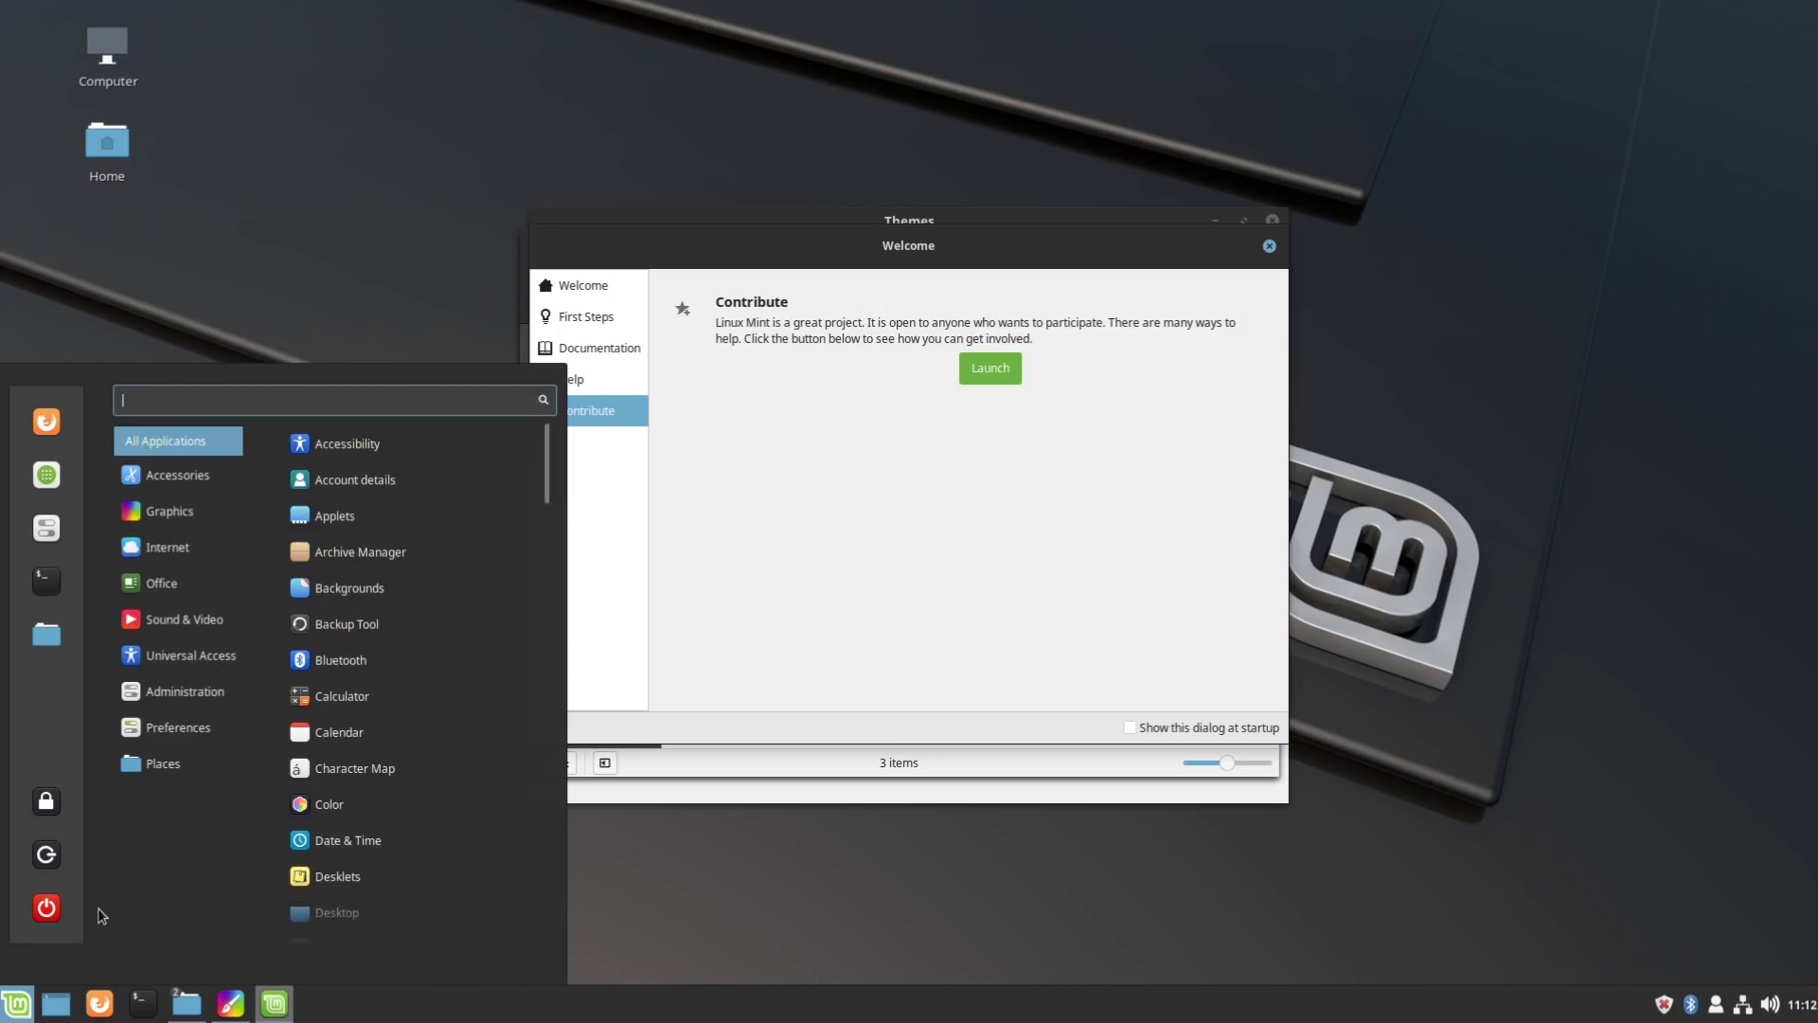
{"action": "type", "text": "netw"}
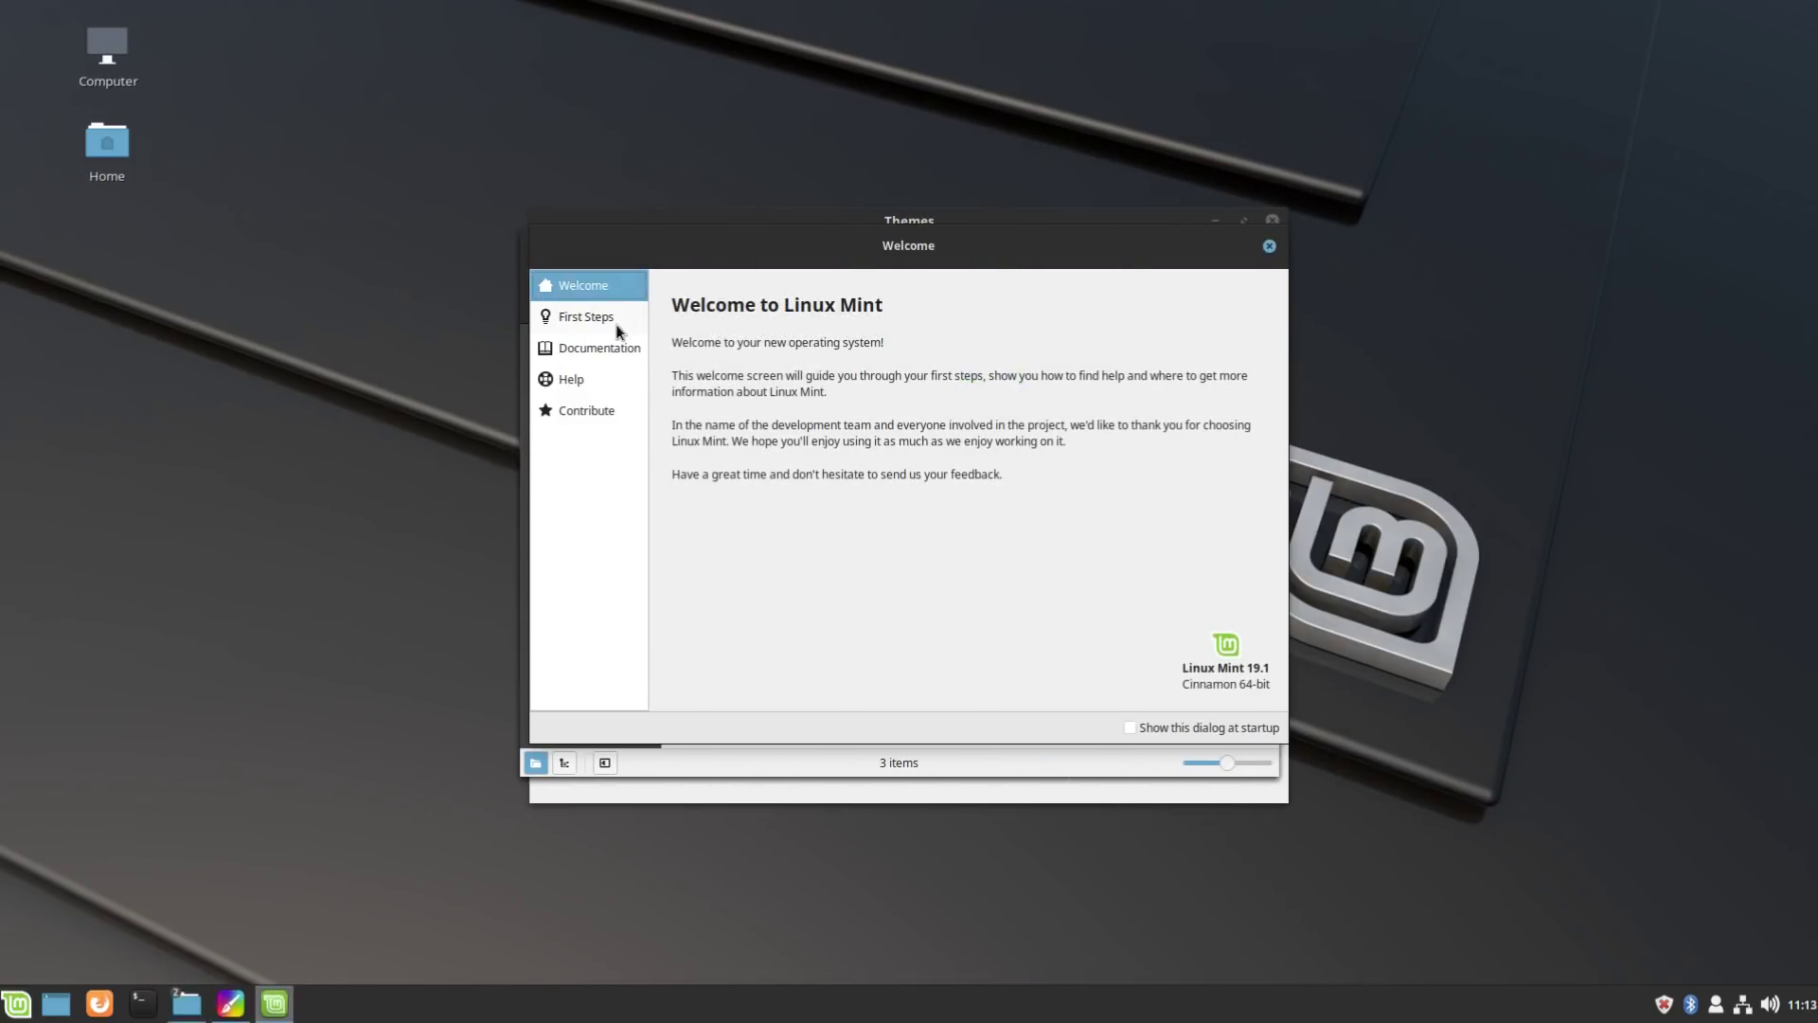
Step: Open and scroll through the First Steps page of the Welcome Screen
{"action": "left_click", "coordinate": [614, 320]}
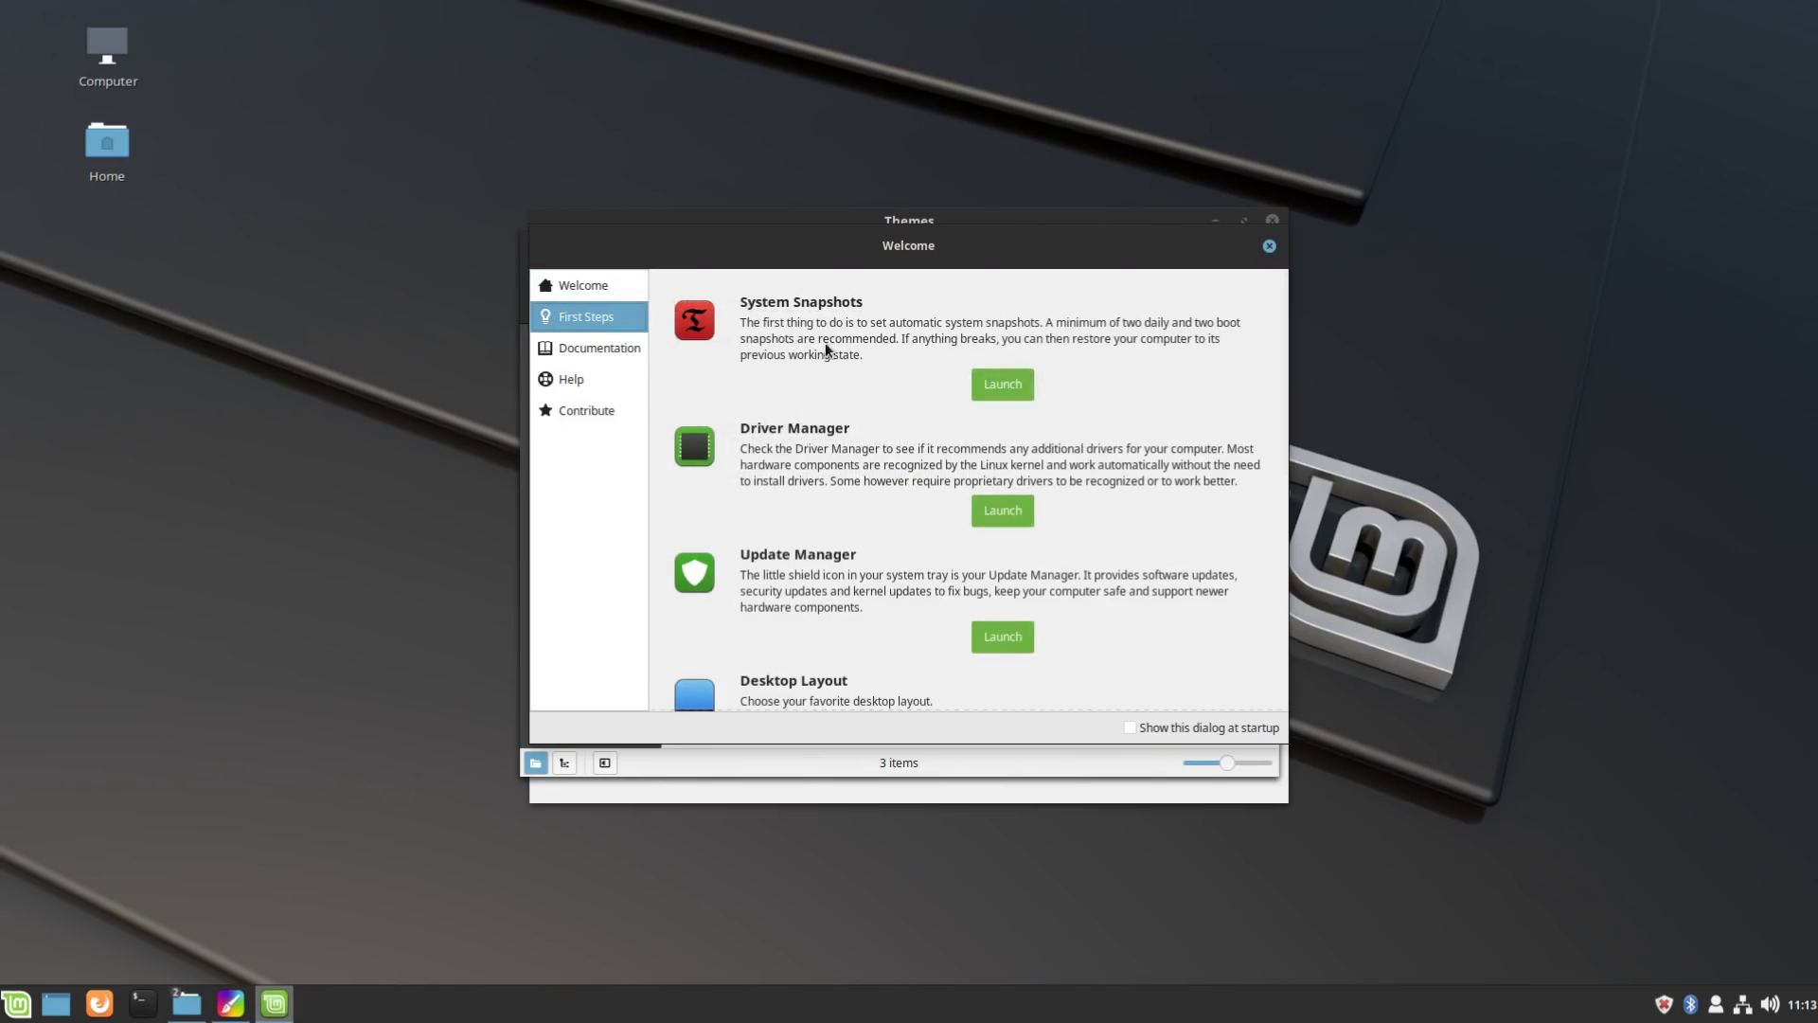
{"action": "scroll", "coordinate": [1079, 492], "scroll_direction": "down", "scroll_amount": 2}
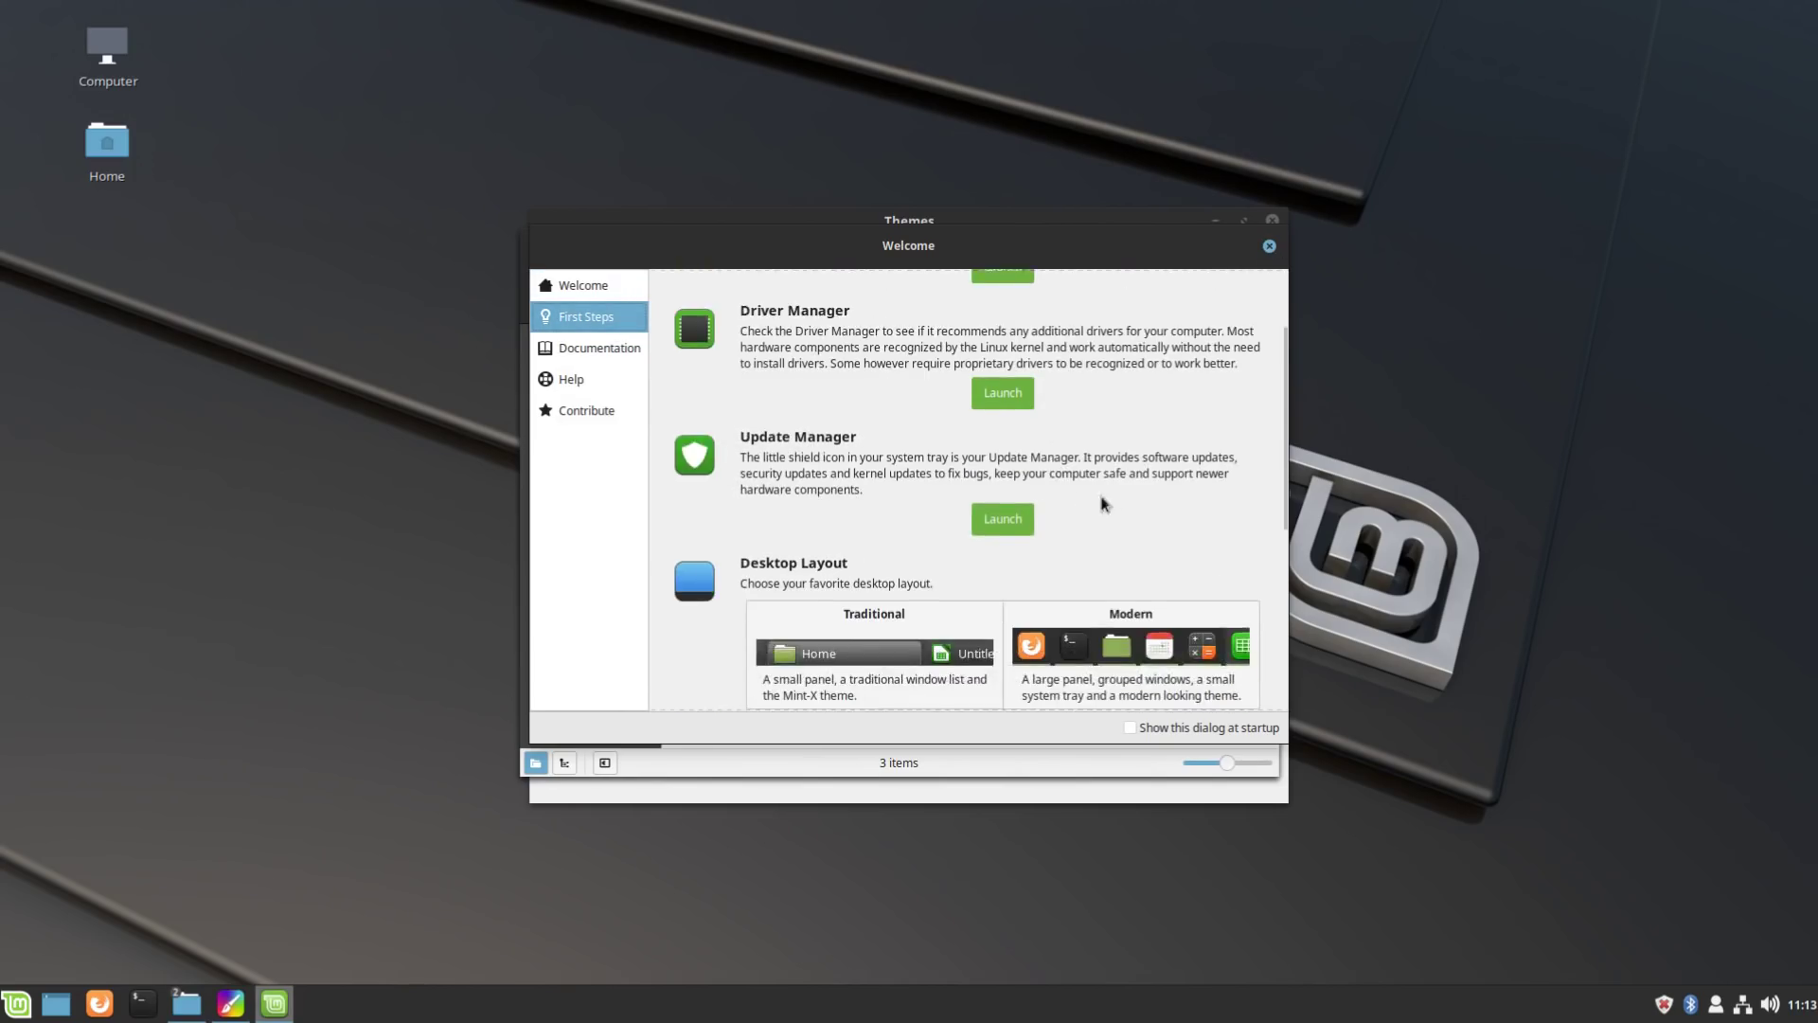
{"action": "scroll", "coordinate": [1156, 568], "scroll_direction": "down", "scroll_amount": 2}
{"action": "scroll", "coordinate": [1199, 611], "scroll_direction": "down", "scroll_amount": 4}
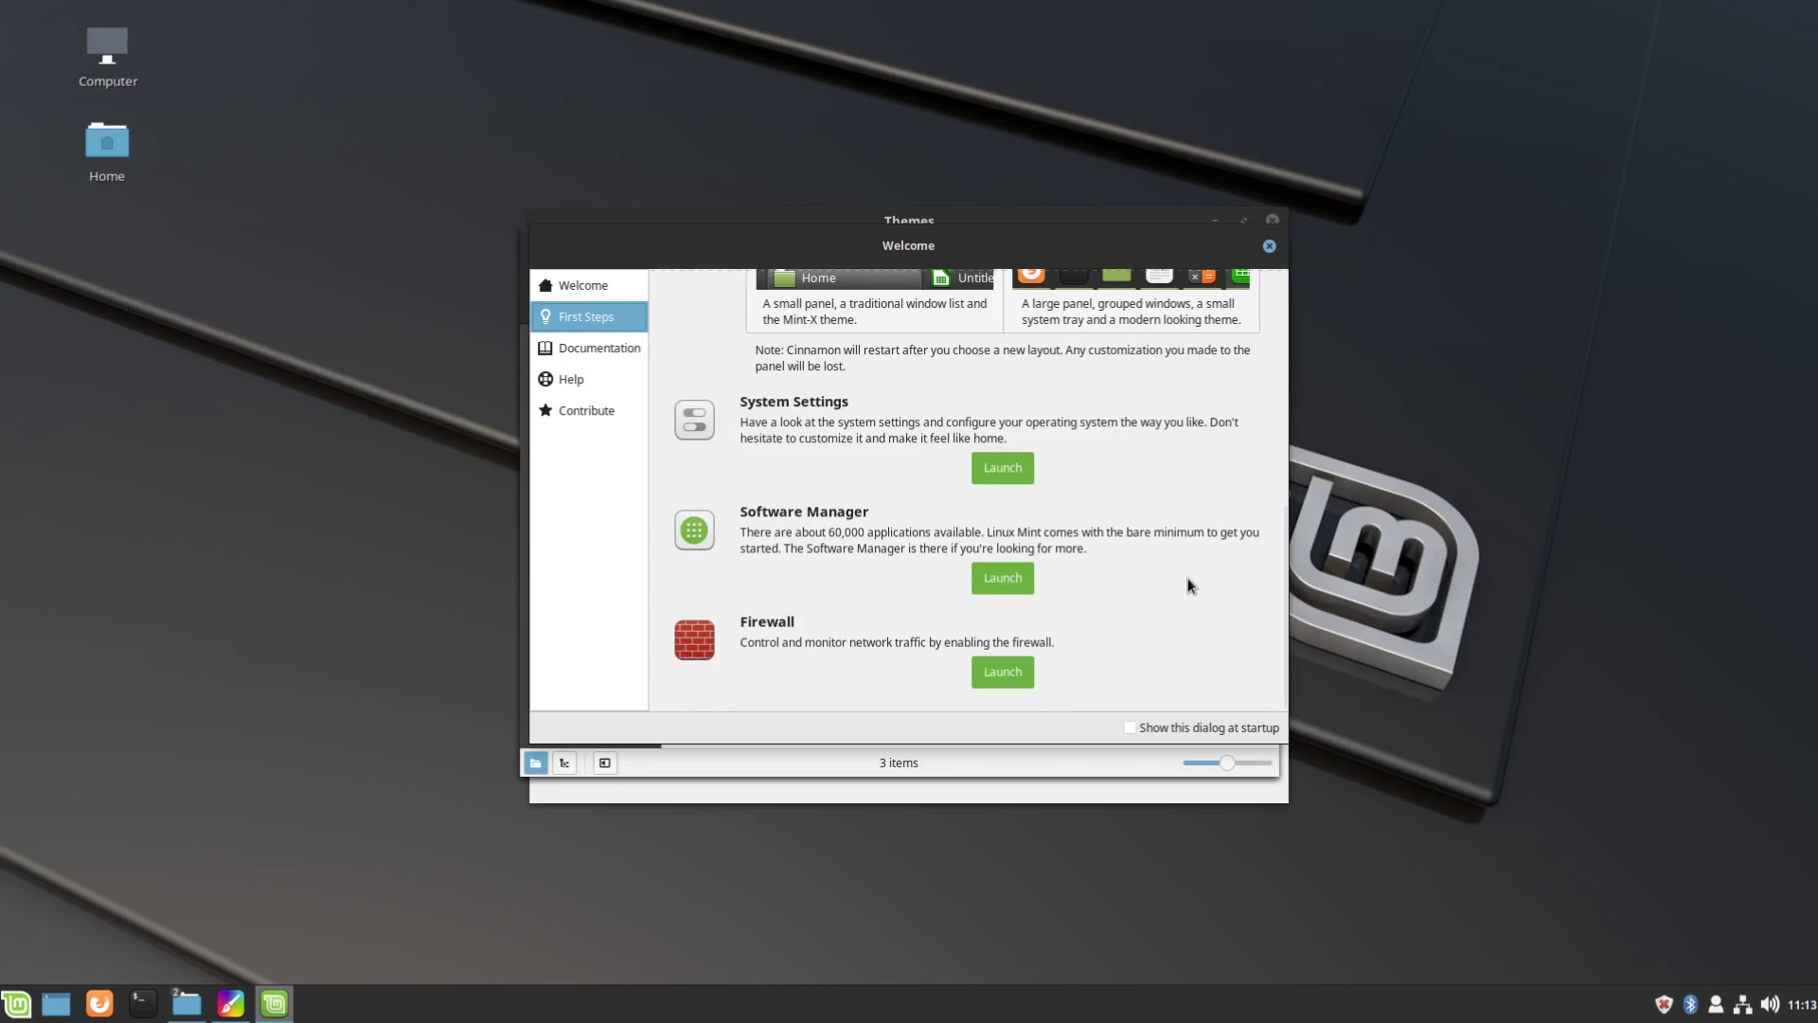
{"action": "scroll", "coordinate": [1187, 584], "scroll_direction": "up", "scroll_amount": 5}
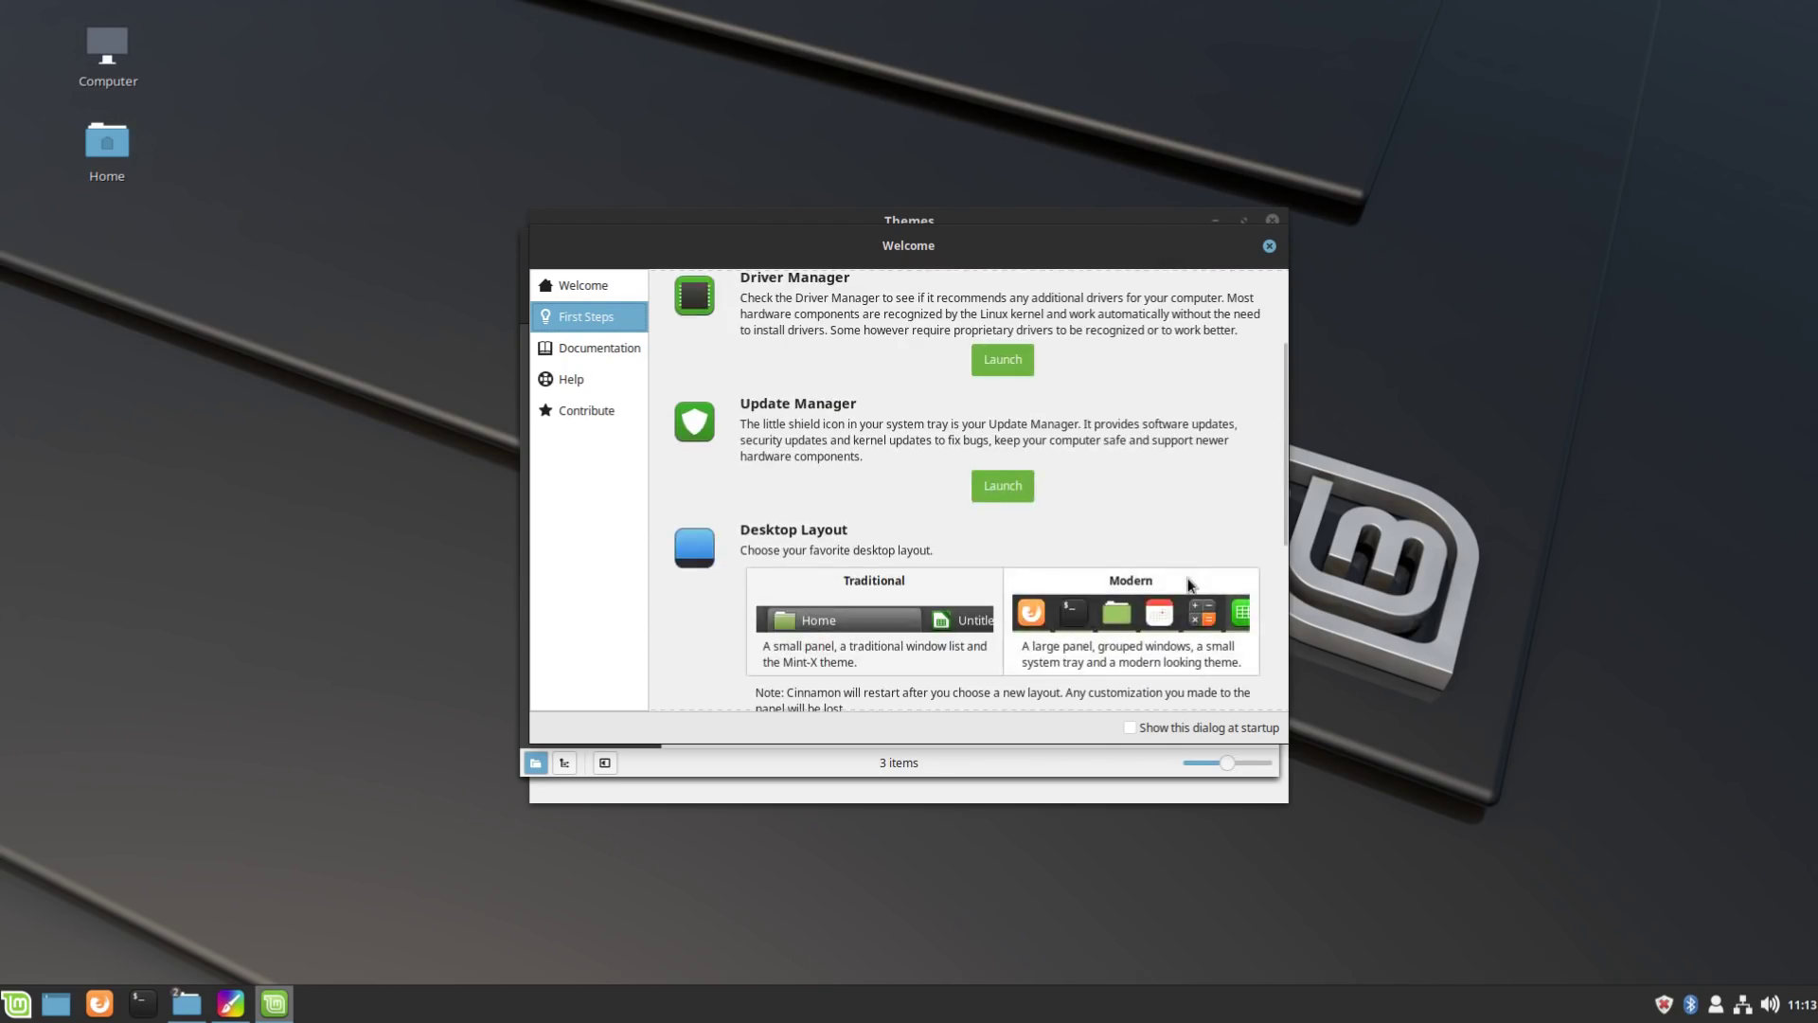
Step: Close the Welcome Screen, move the Computer window up-left, and launch Update Manager
{"action": "left_click", "coordinate": [1270, 246]}
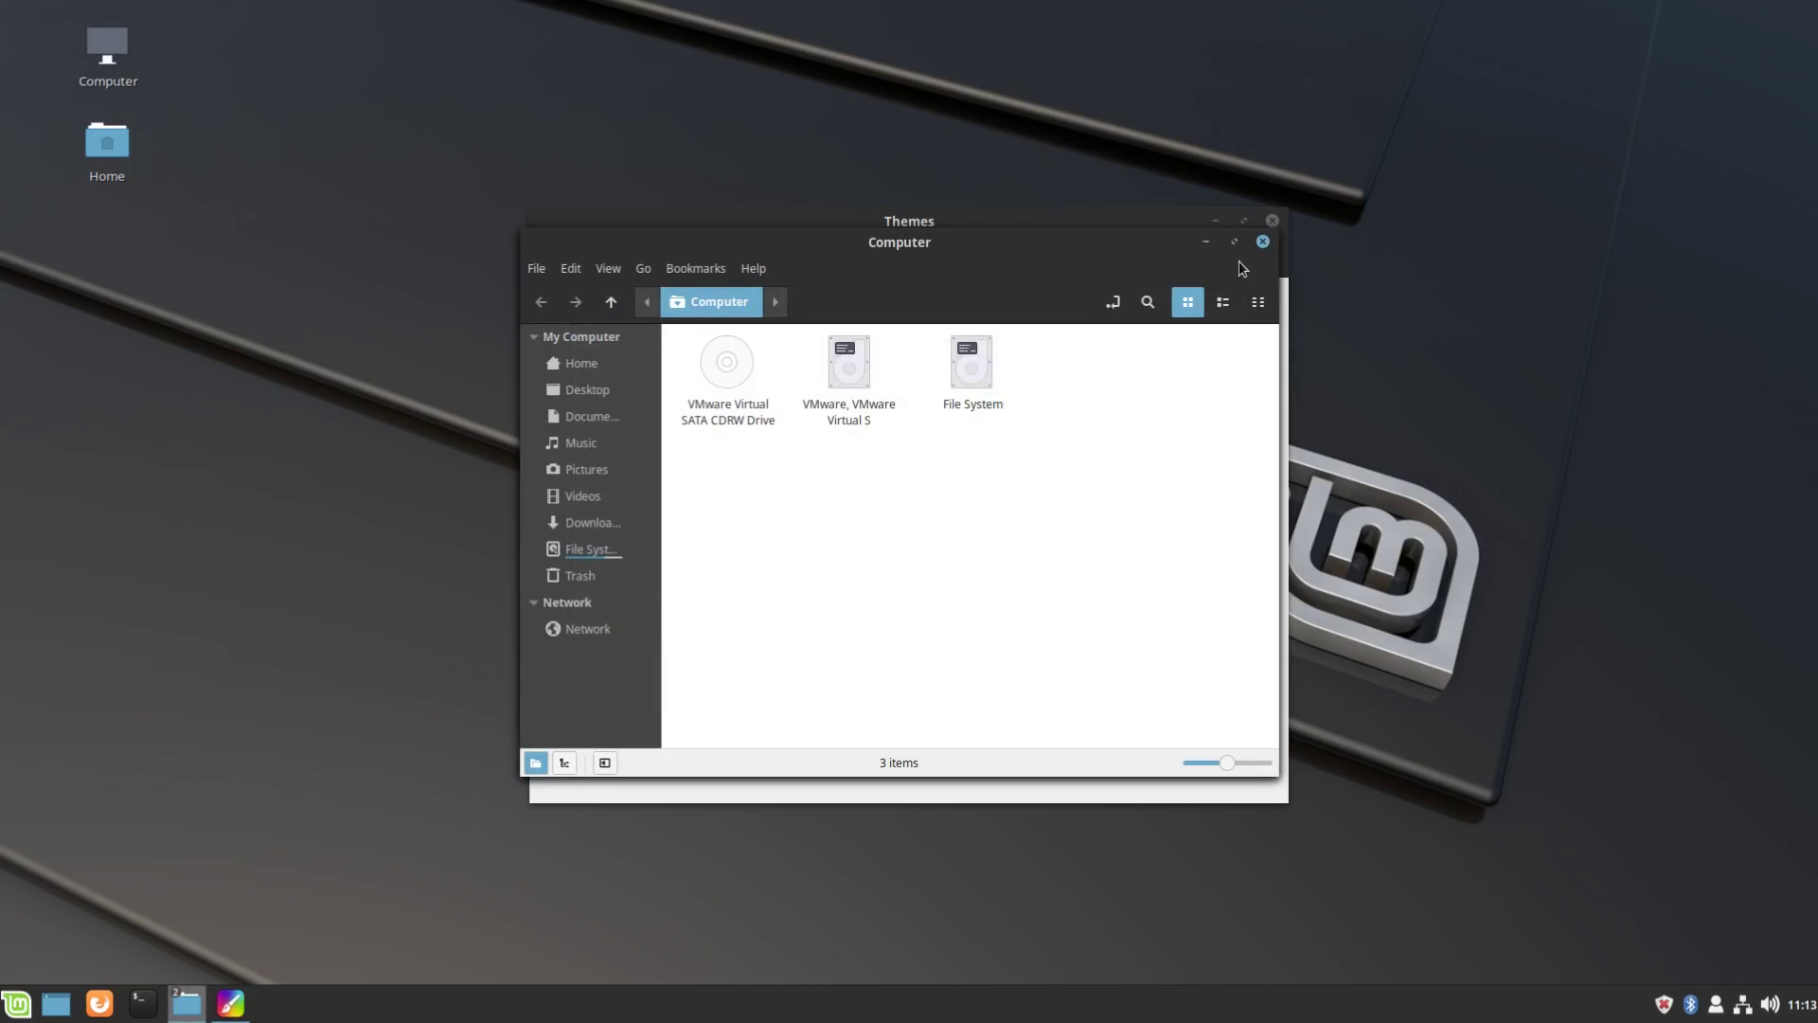
{"action": "left_click_drag", "start_coordinate": [1144, 247], "coordinate": [1002, 212]}
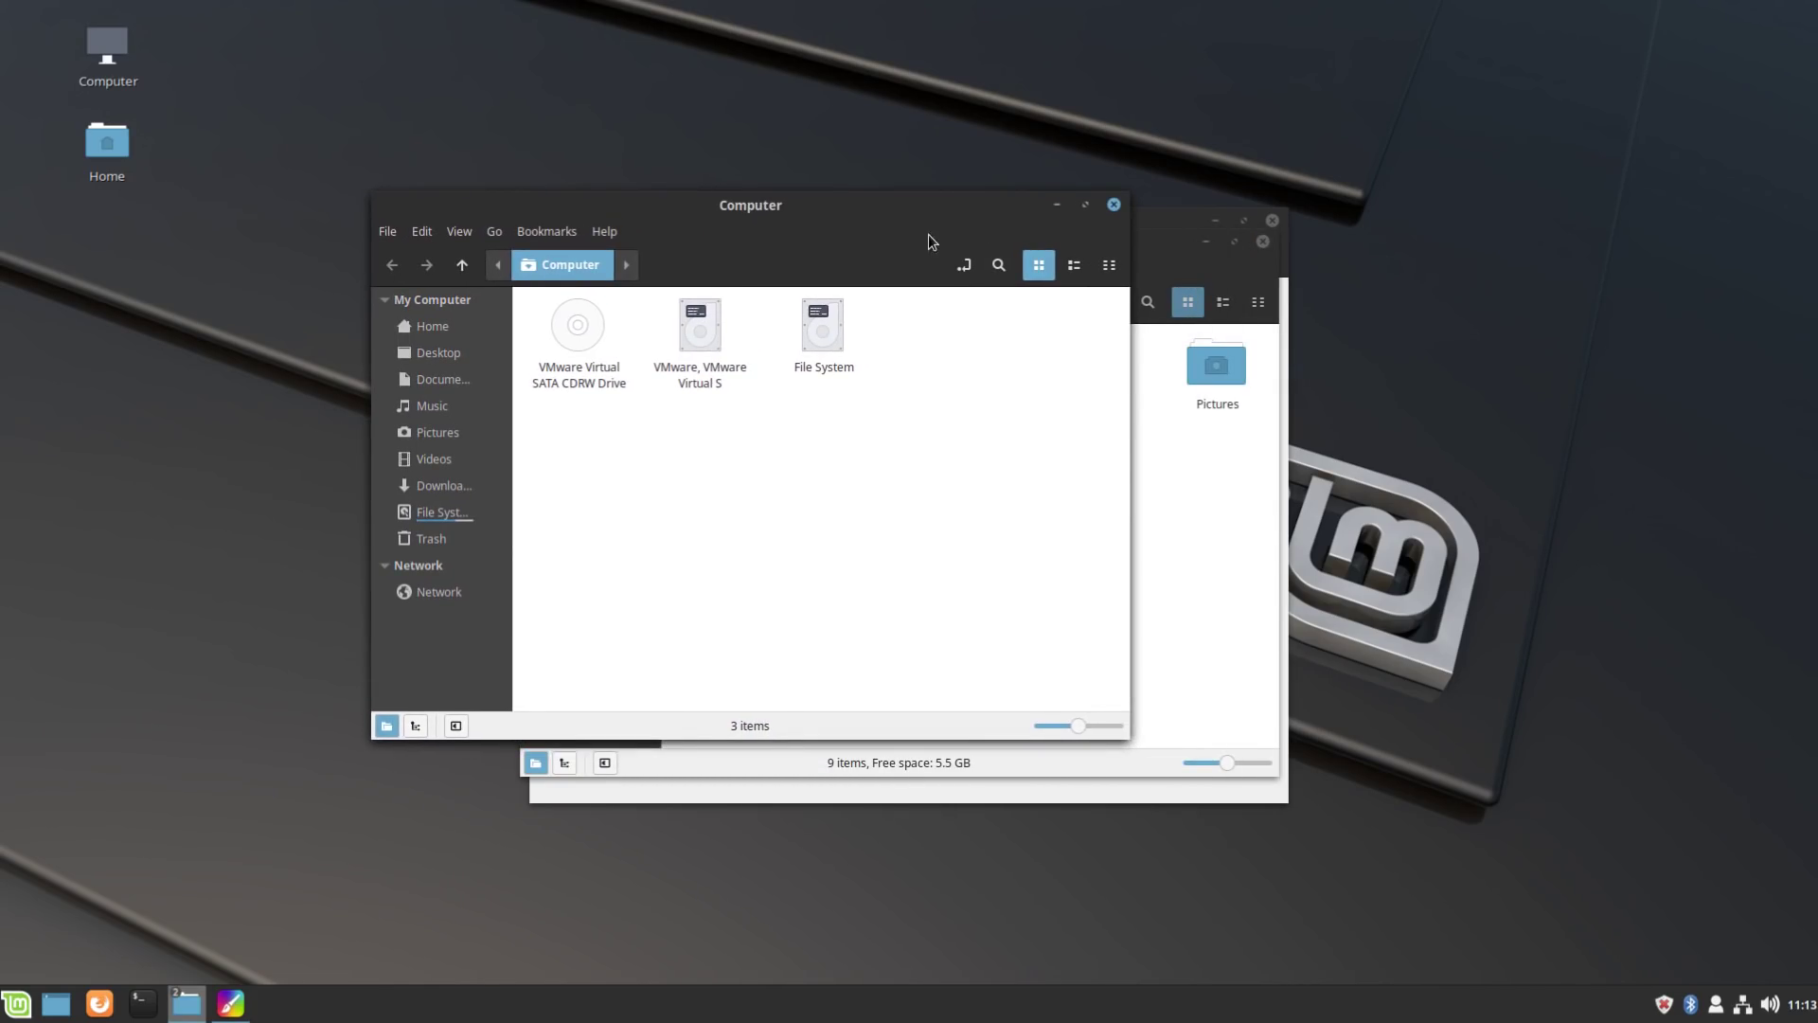
{"action": "left_click", "coordinate": [1664, 1004]}
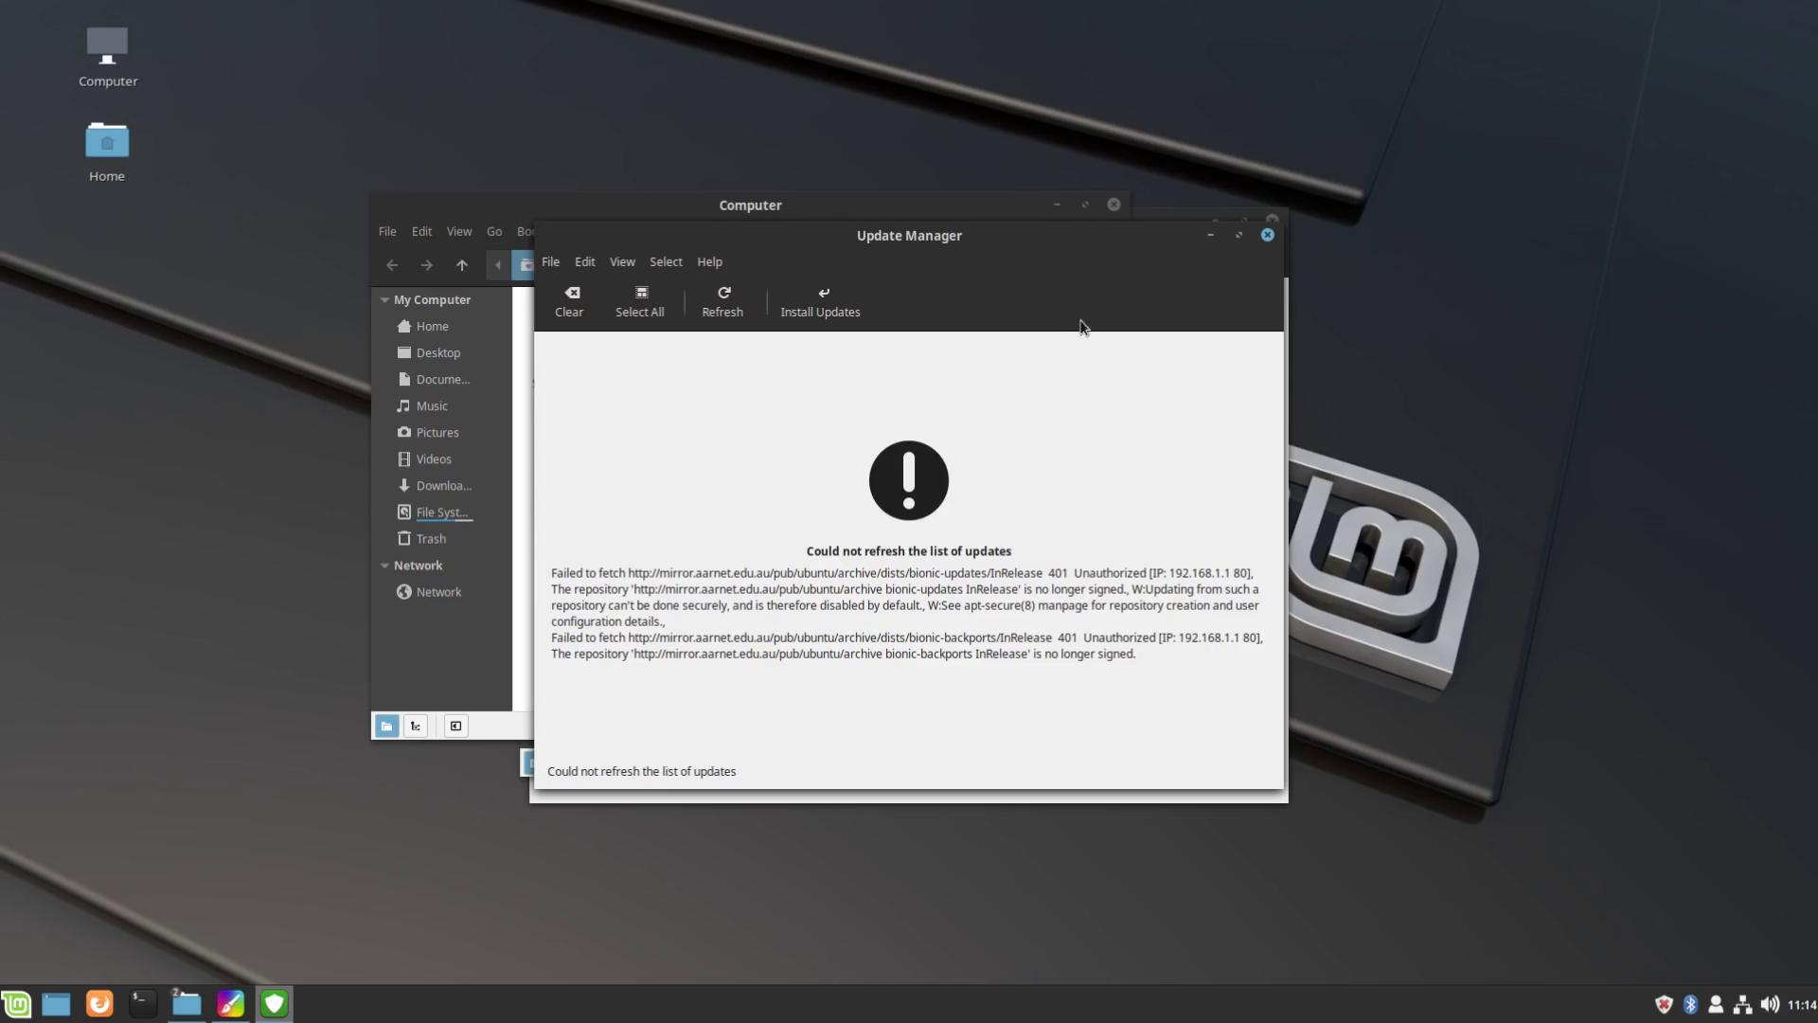
Step: Reposition the Update Manager window, showing the 401 Unauthorized refresh error, to the right
{"action": "left_click_drag", "start_coordinate": [1053, 249], "coordinate": [913, 302]}
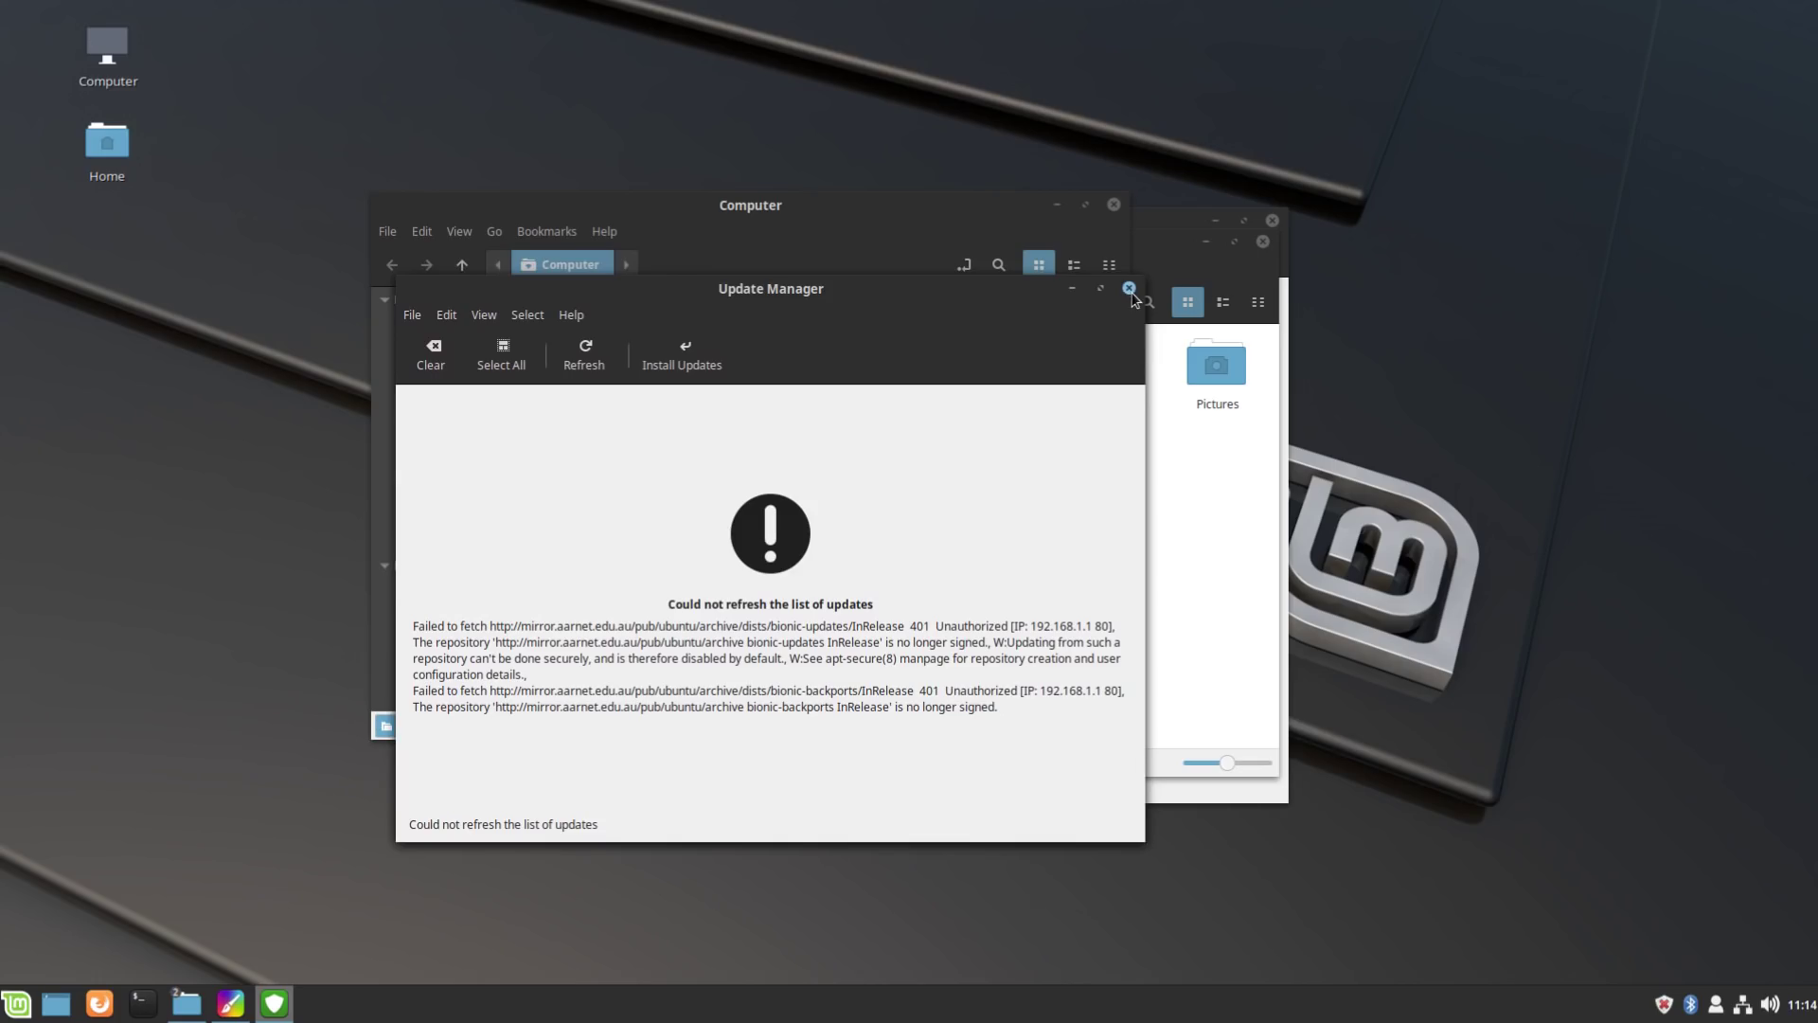
{"action": "left_click_drag", "start_coordinate": [1004, 303], "coordinate": [1252, 296]}
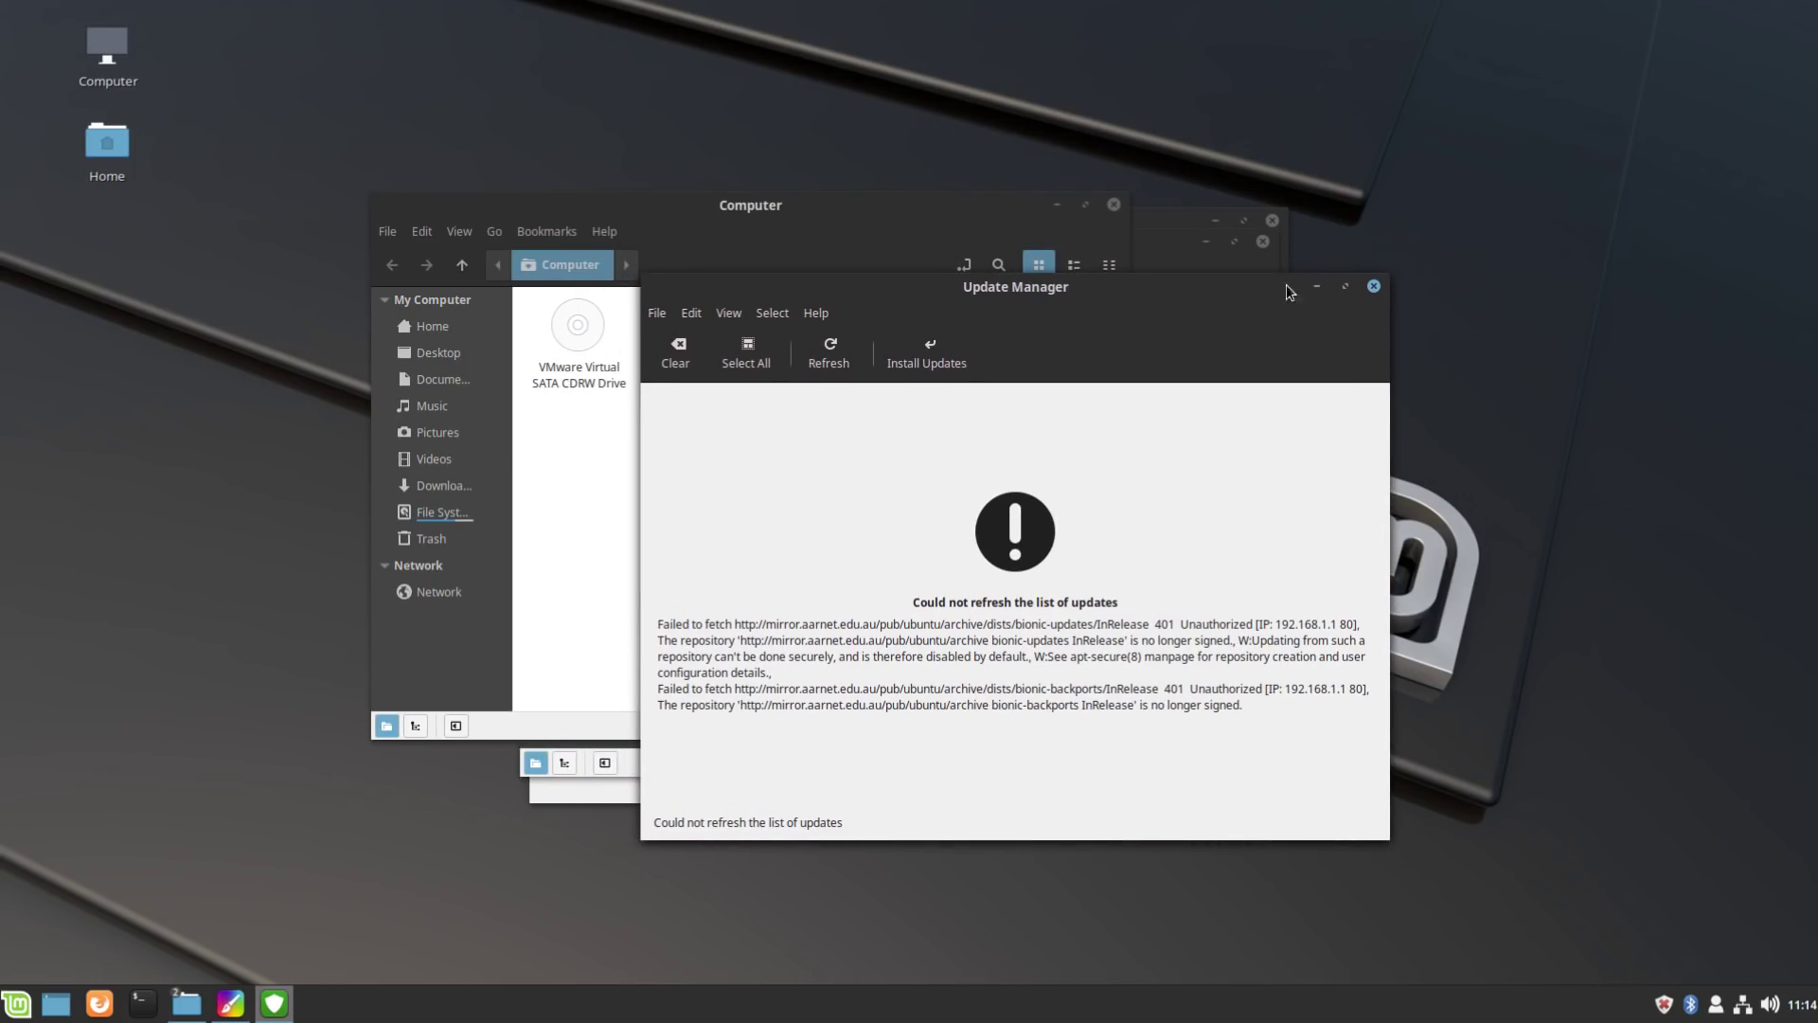
Step: Close Update Manager and the Computer and Home file windows, leaving Themes open
{"action": "left_click", "coordinate": [1374, 287]}
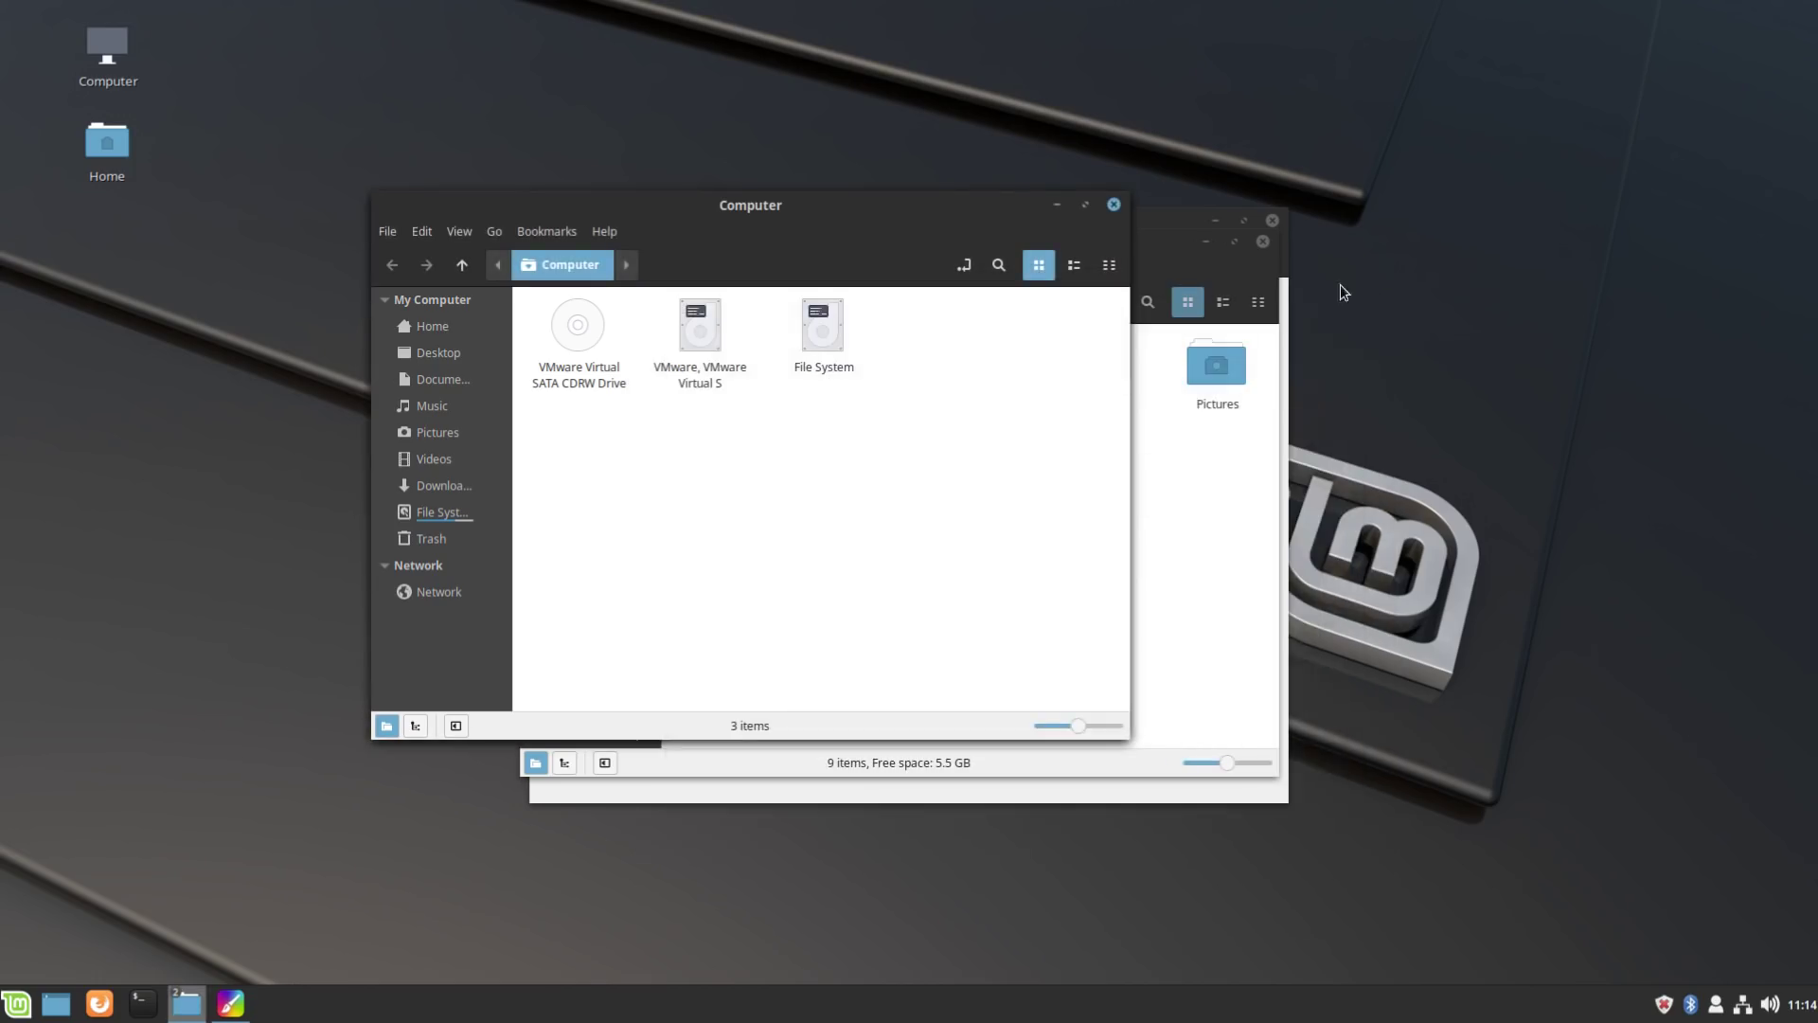
{"action": "left_click_drag", "start_coordinate": [922, 205], "coordinate": [841, 171]}
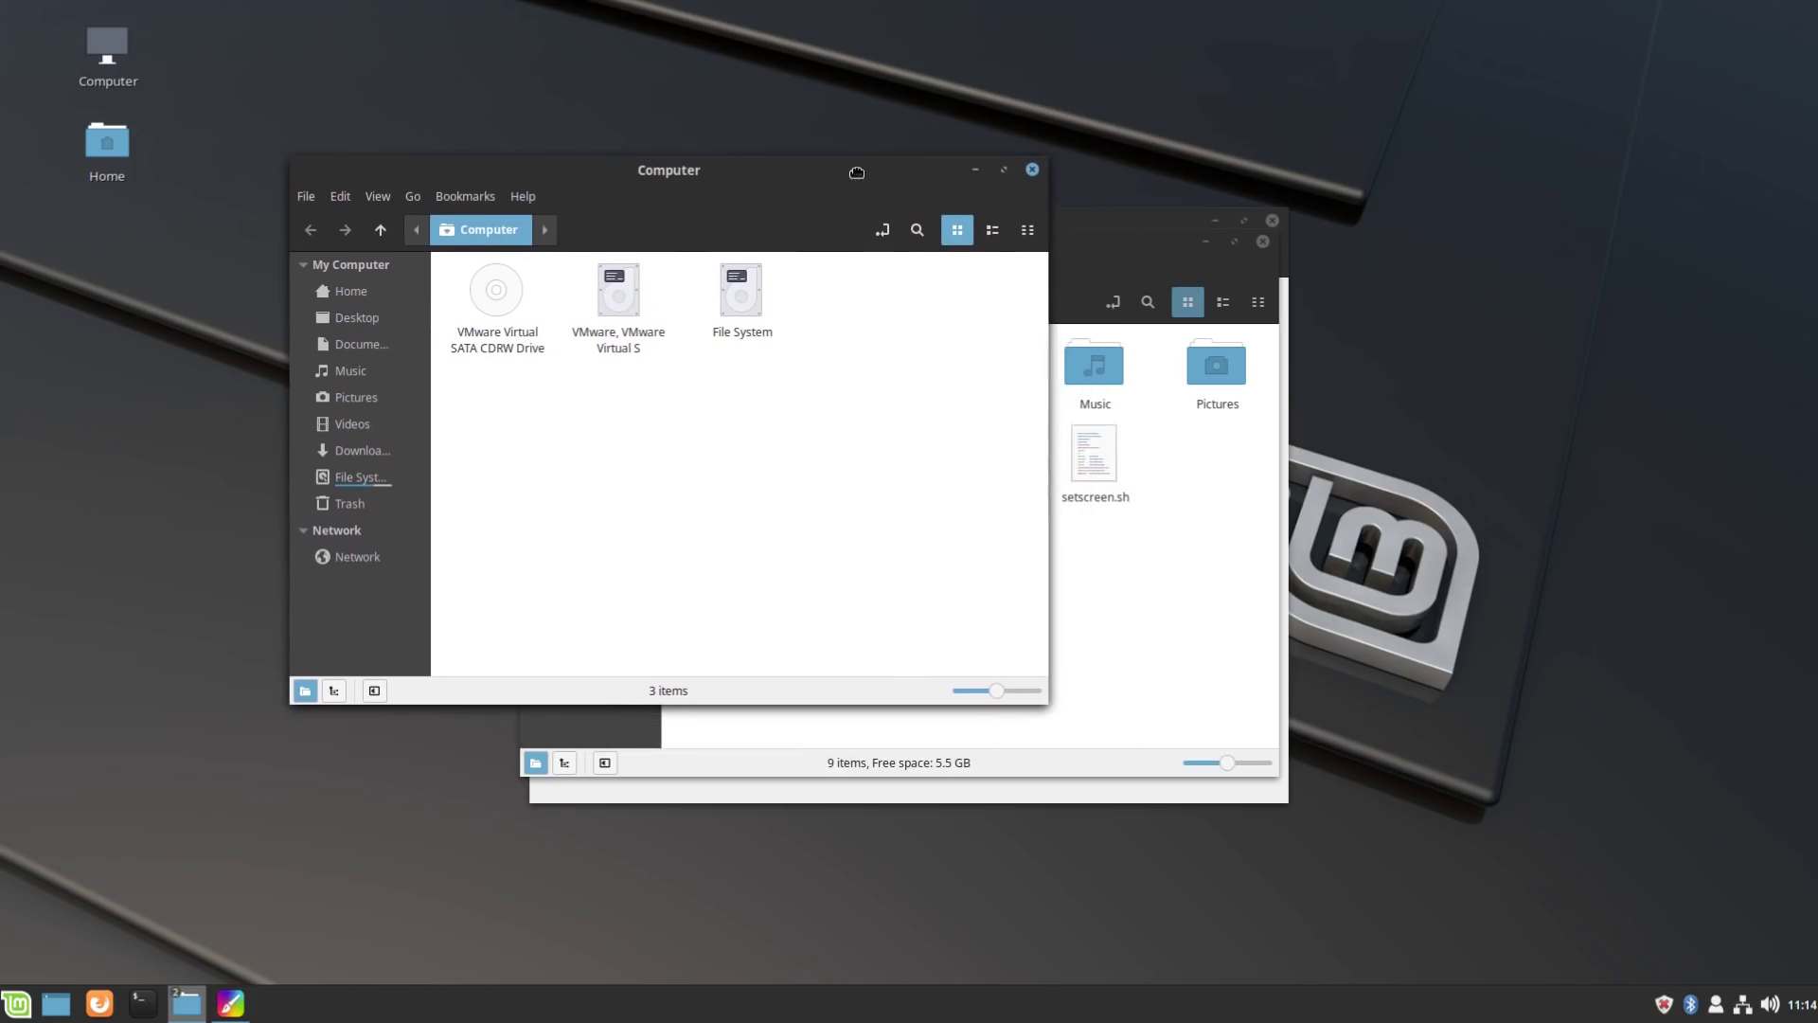
{"action": "left_click", "coordinate": [1032, 170]}
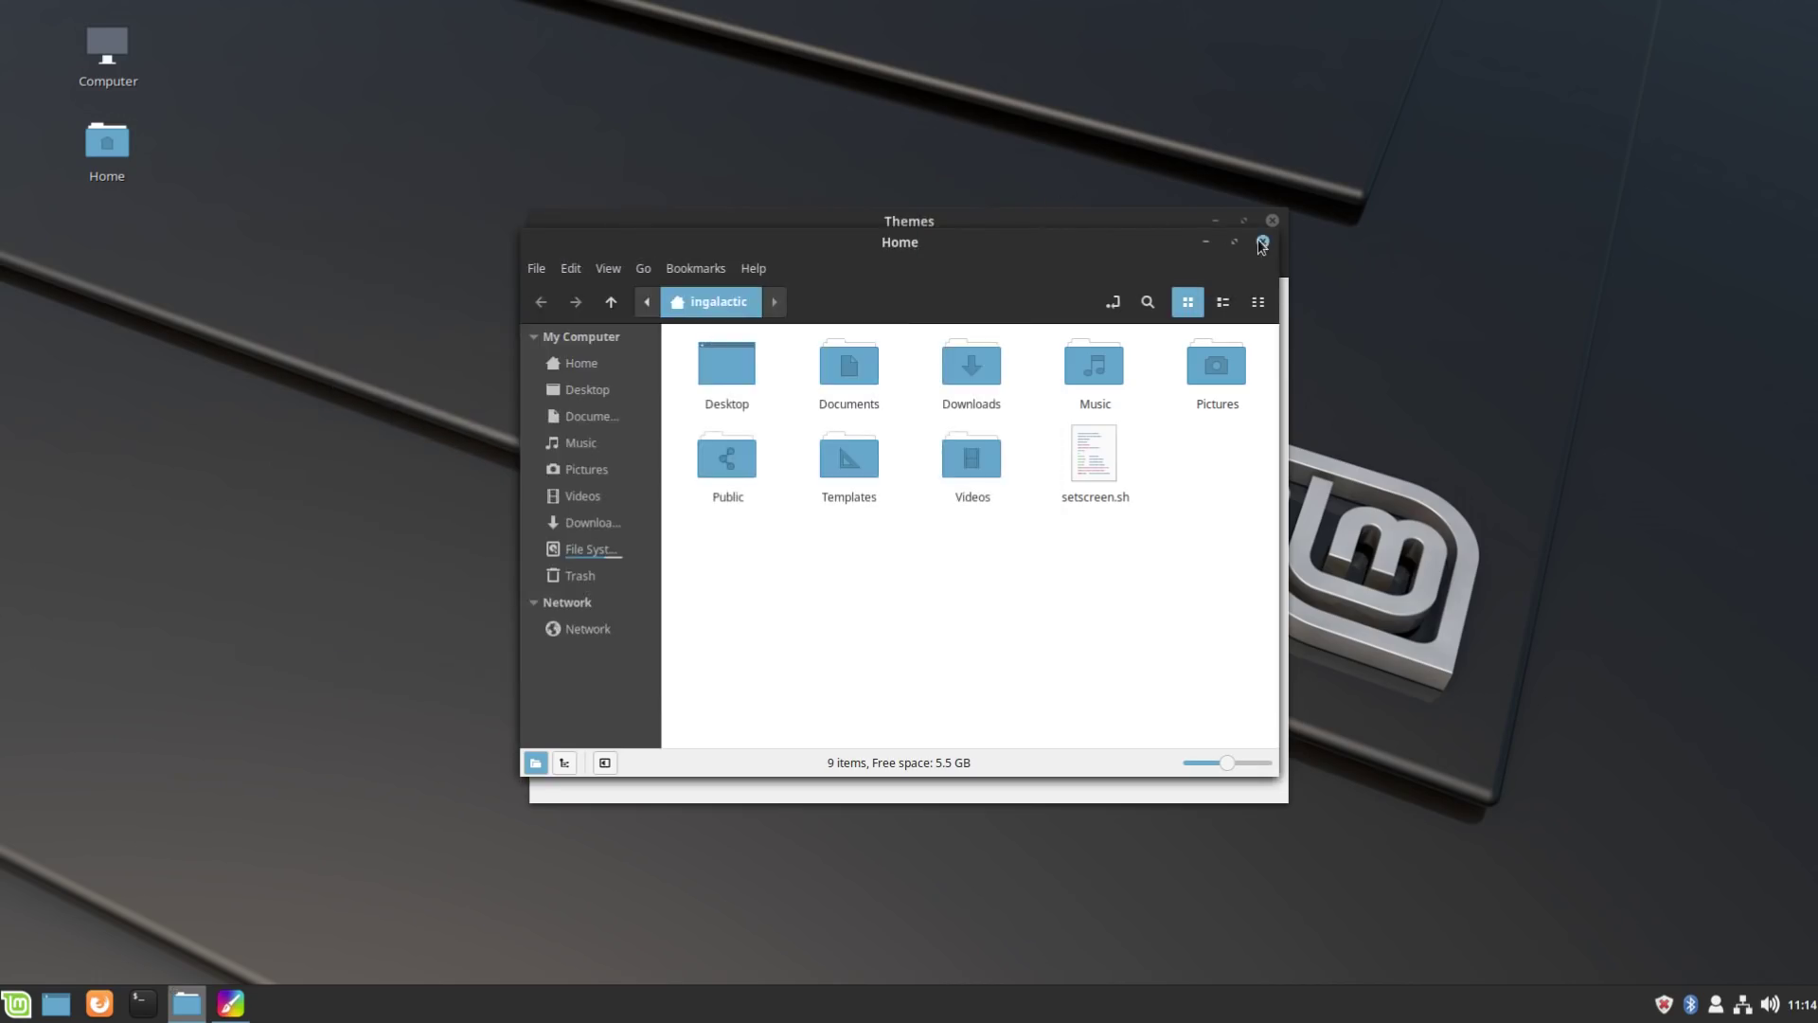
{"action": "left_click", "coordinate": [1264, 241]}
{"action": "left_click_drag", "start_coordinate": [1153, 227], "coordinate": [1148, 237]}
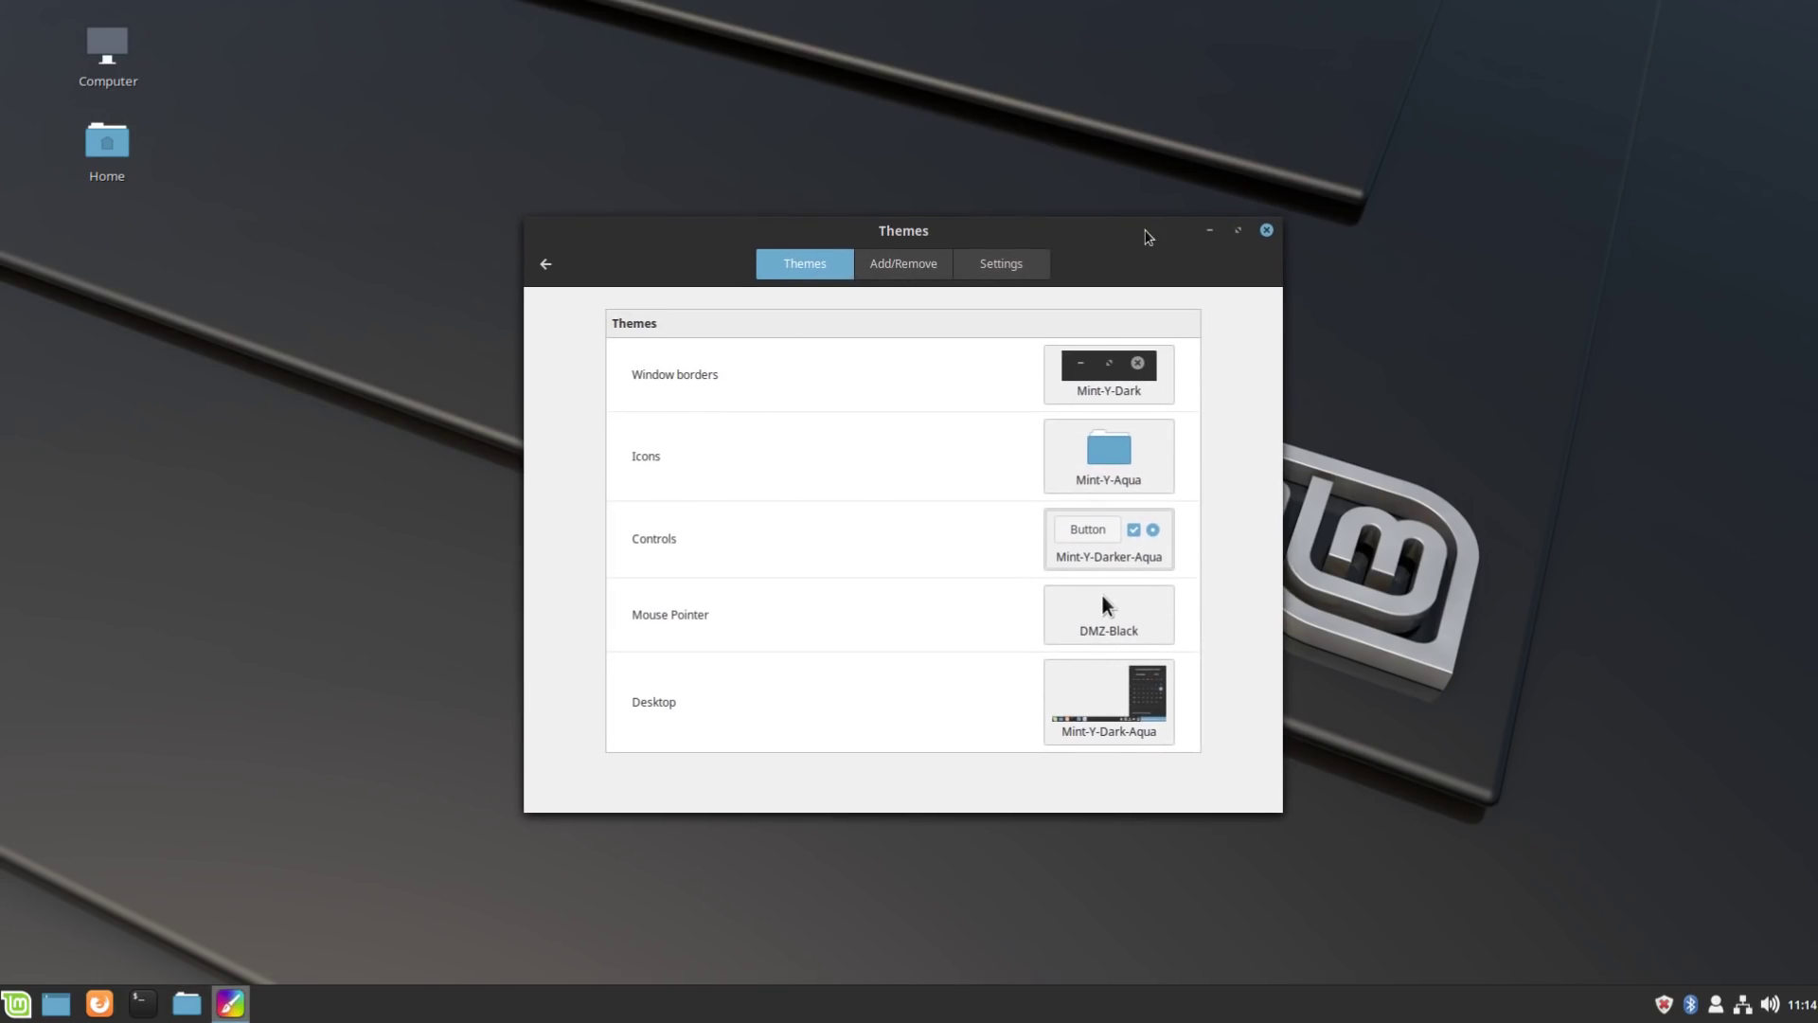
Step: Return from Themes to the System Settings overview and preview the user session menu
{"action": "left_click", "coordinate": [546, 268]}
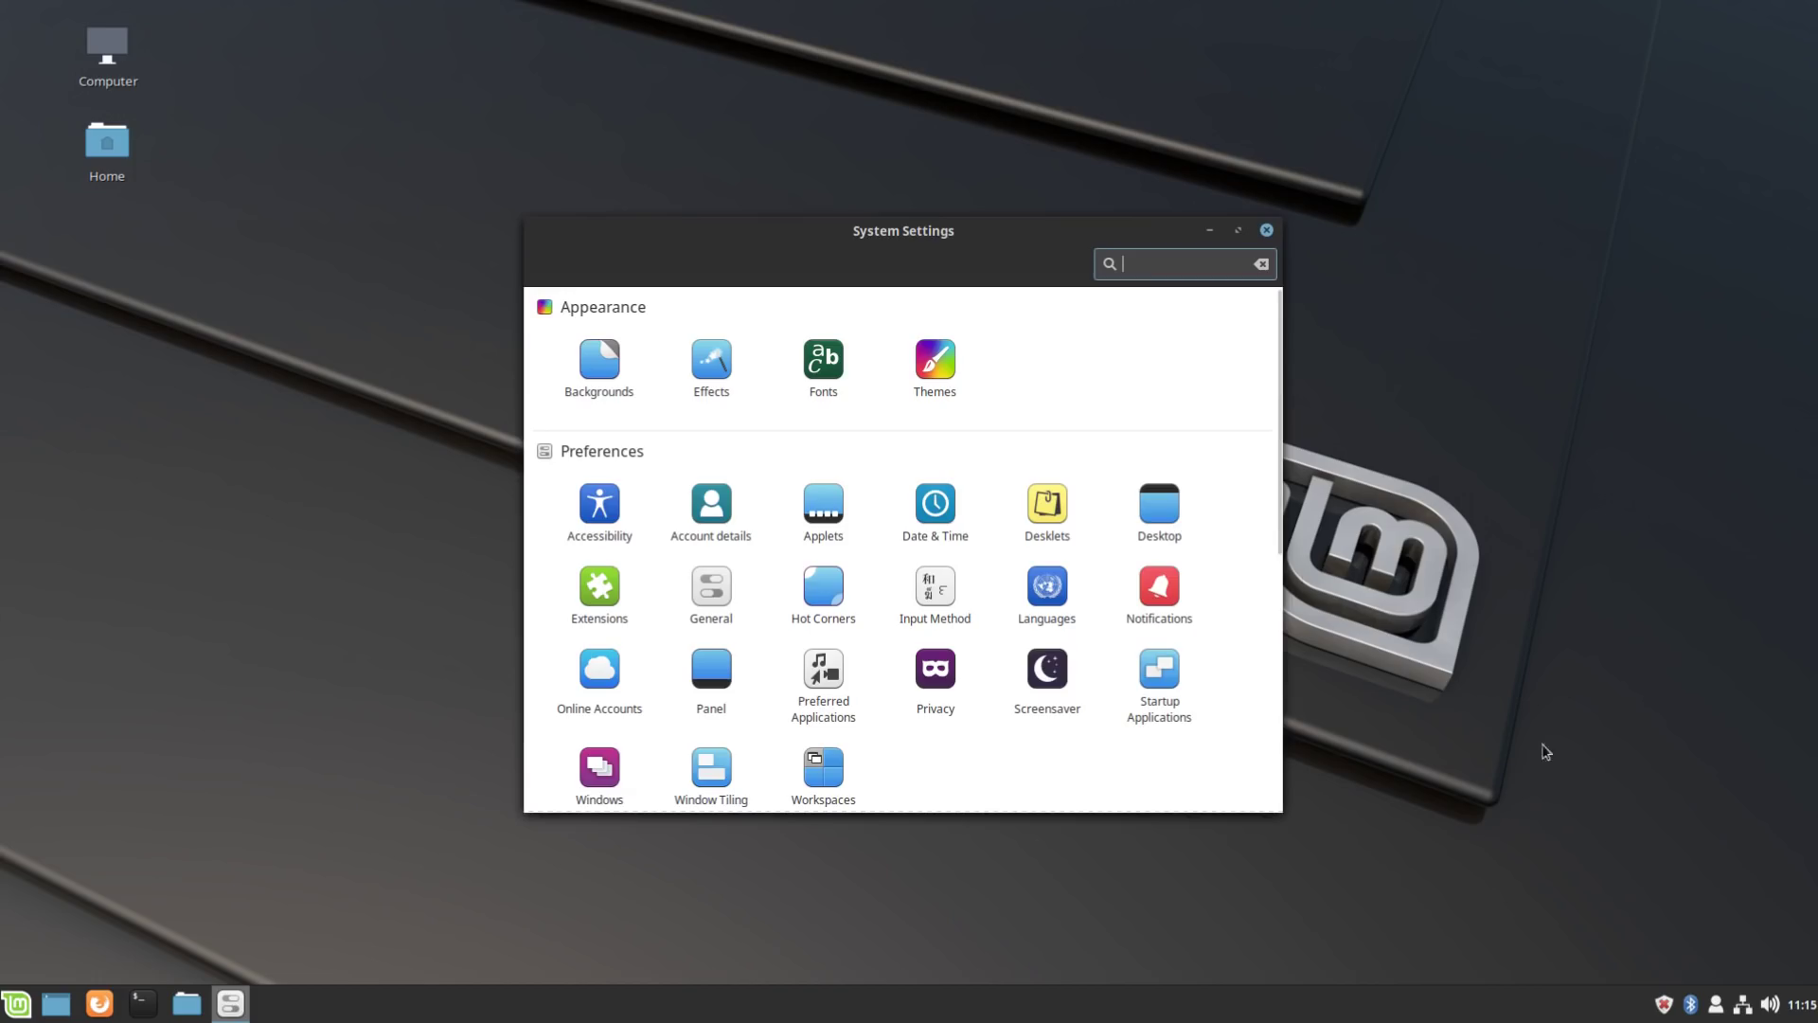
{"action": "left_click", "coordinate": [1718, 1004]}
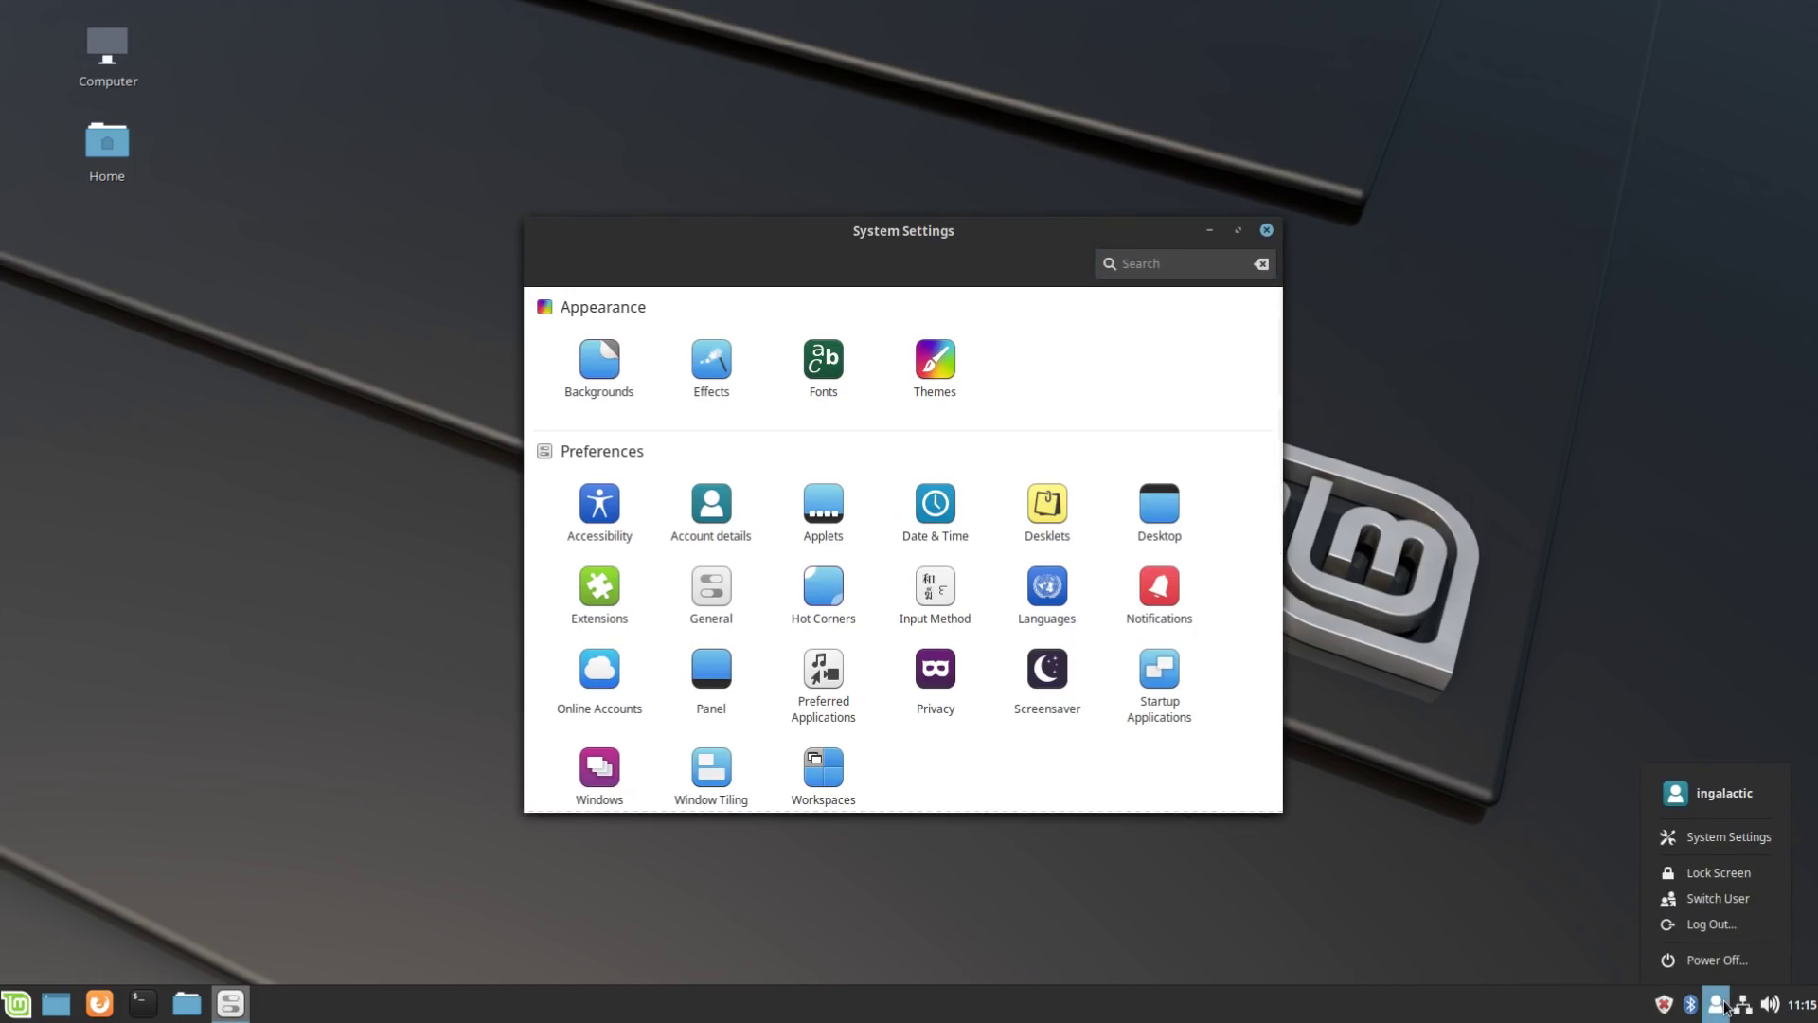
{"action": "left_click", "coordinate": [1742, 1005]}
Step: Preview and close the network, sound and calendar panel applets
{"action": "left_click", "coordinate": [1743, 1006]}
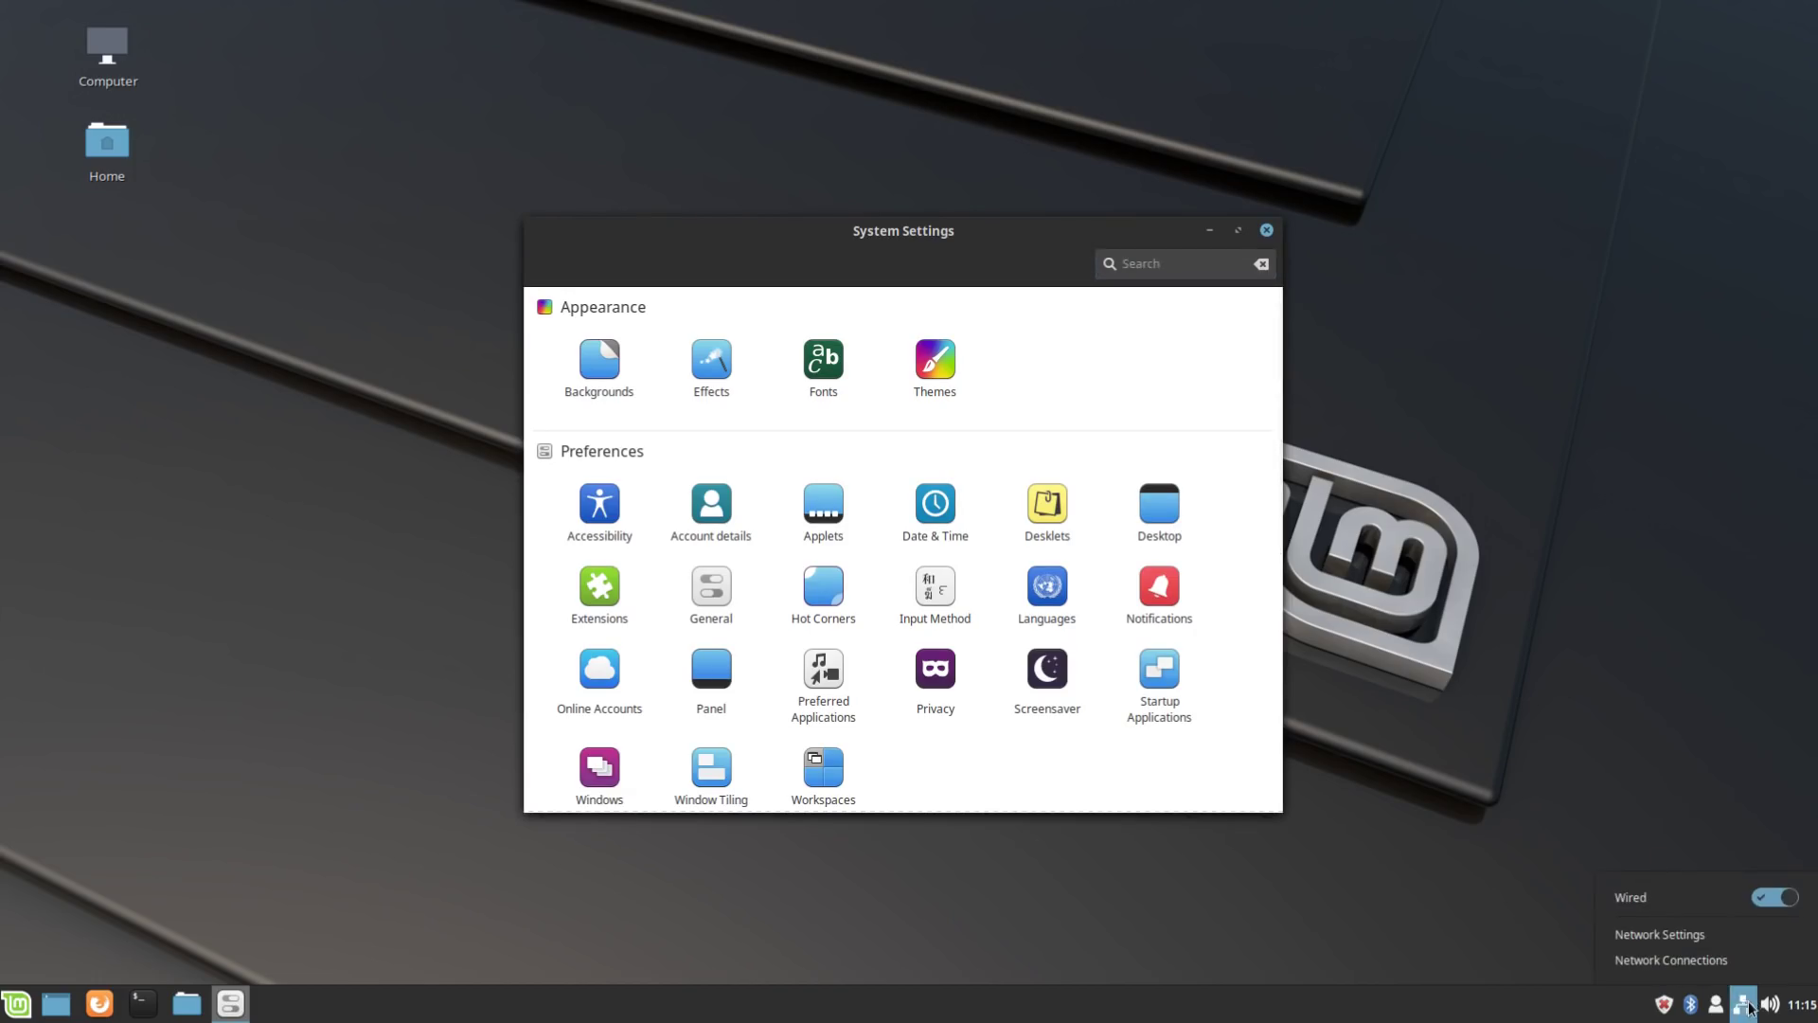
{"action": "left_click", "coordinate": [1784, 1009]}
{"action": "left_click", "coordinate": [1783, 1006]}
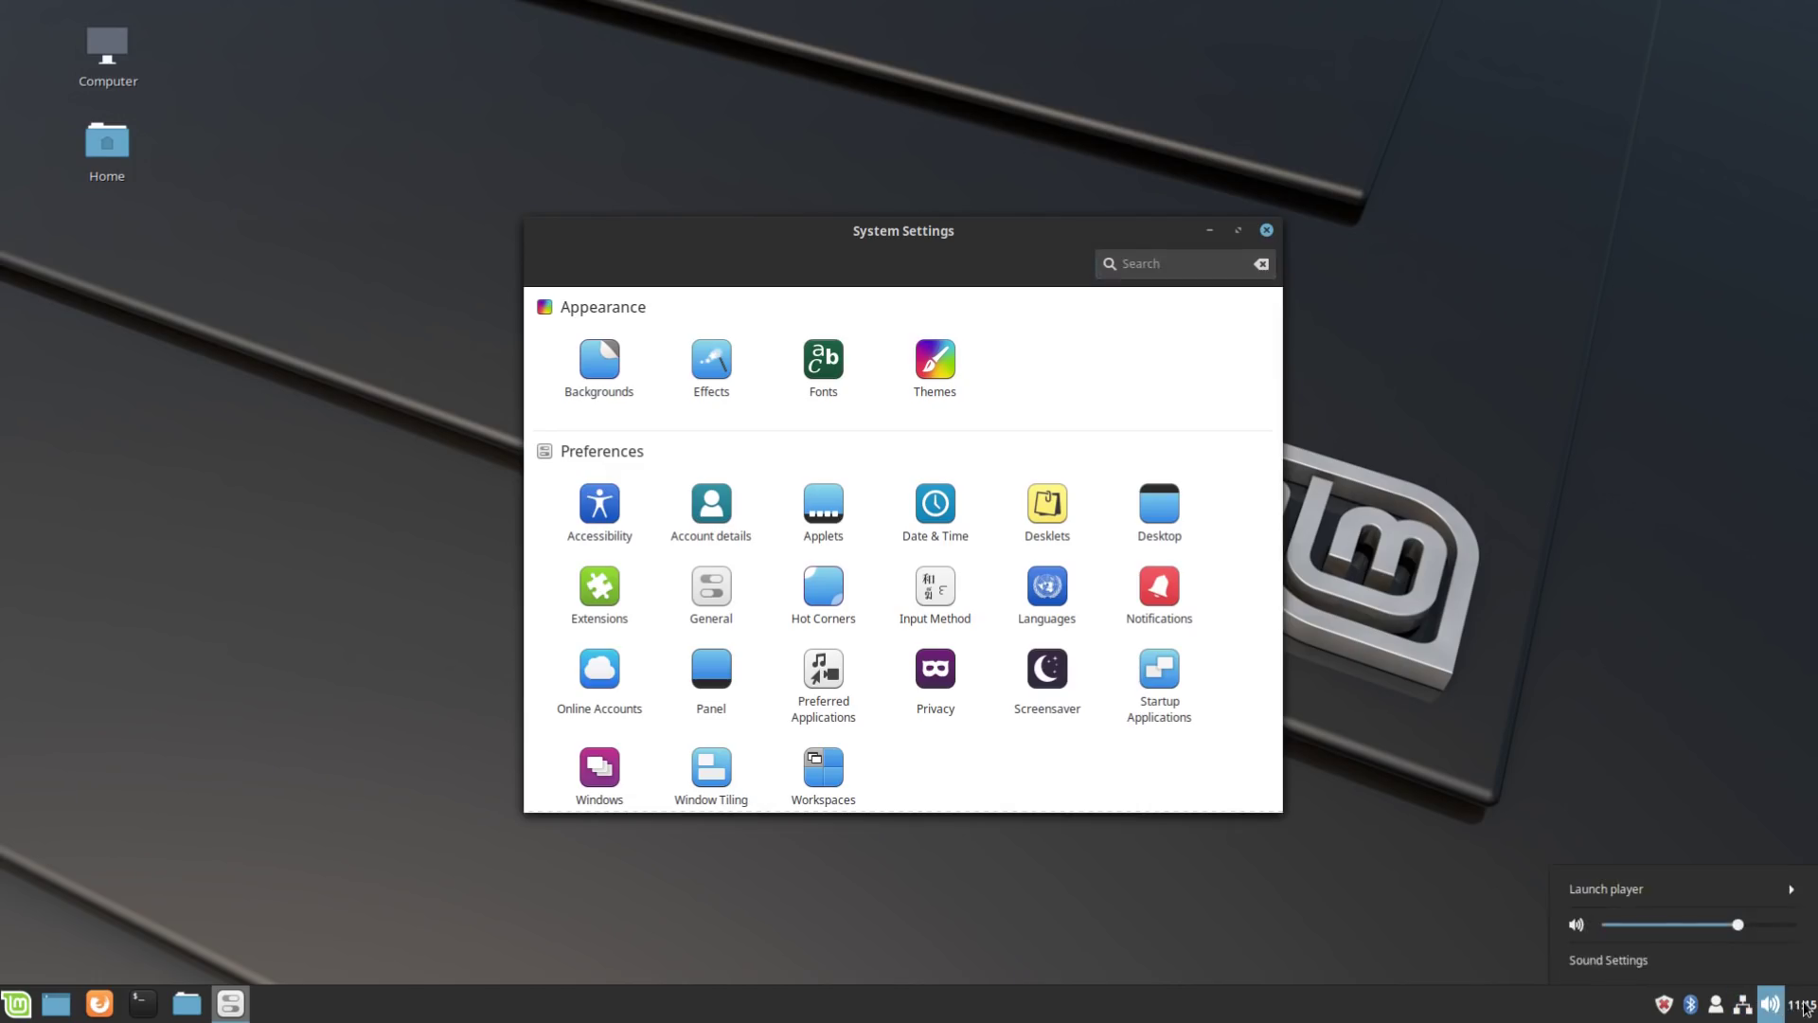
{"action": "left_click", "coordinate": [1784, 1008]}
{"action": "left_click", "coordinate": [1802, 1009]}
{"action": "left_click", "coordinate": [1802, 1008]}
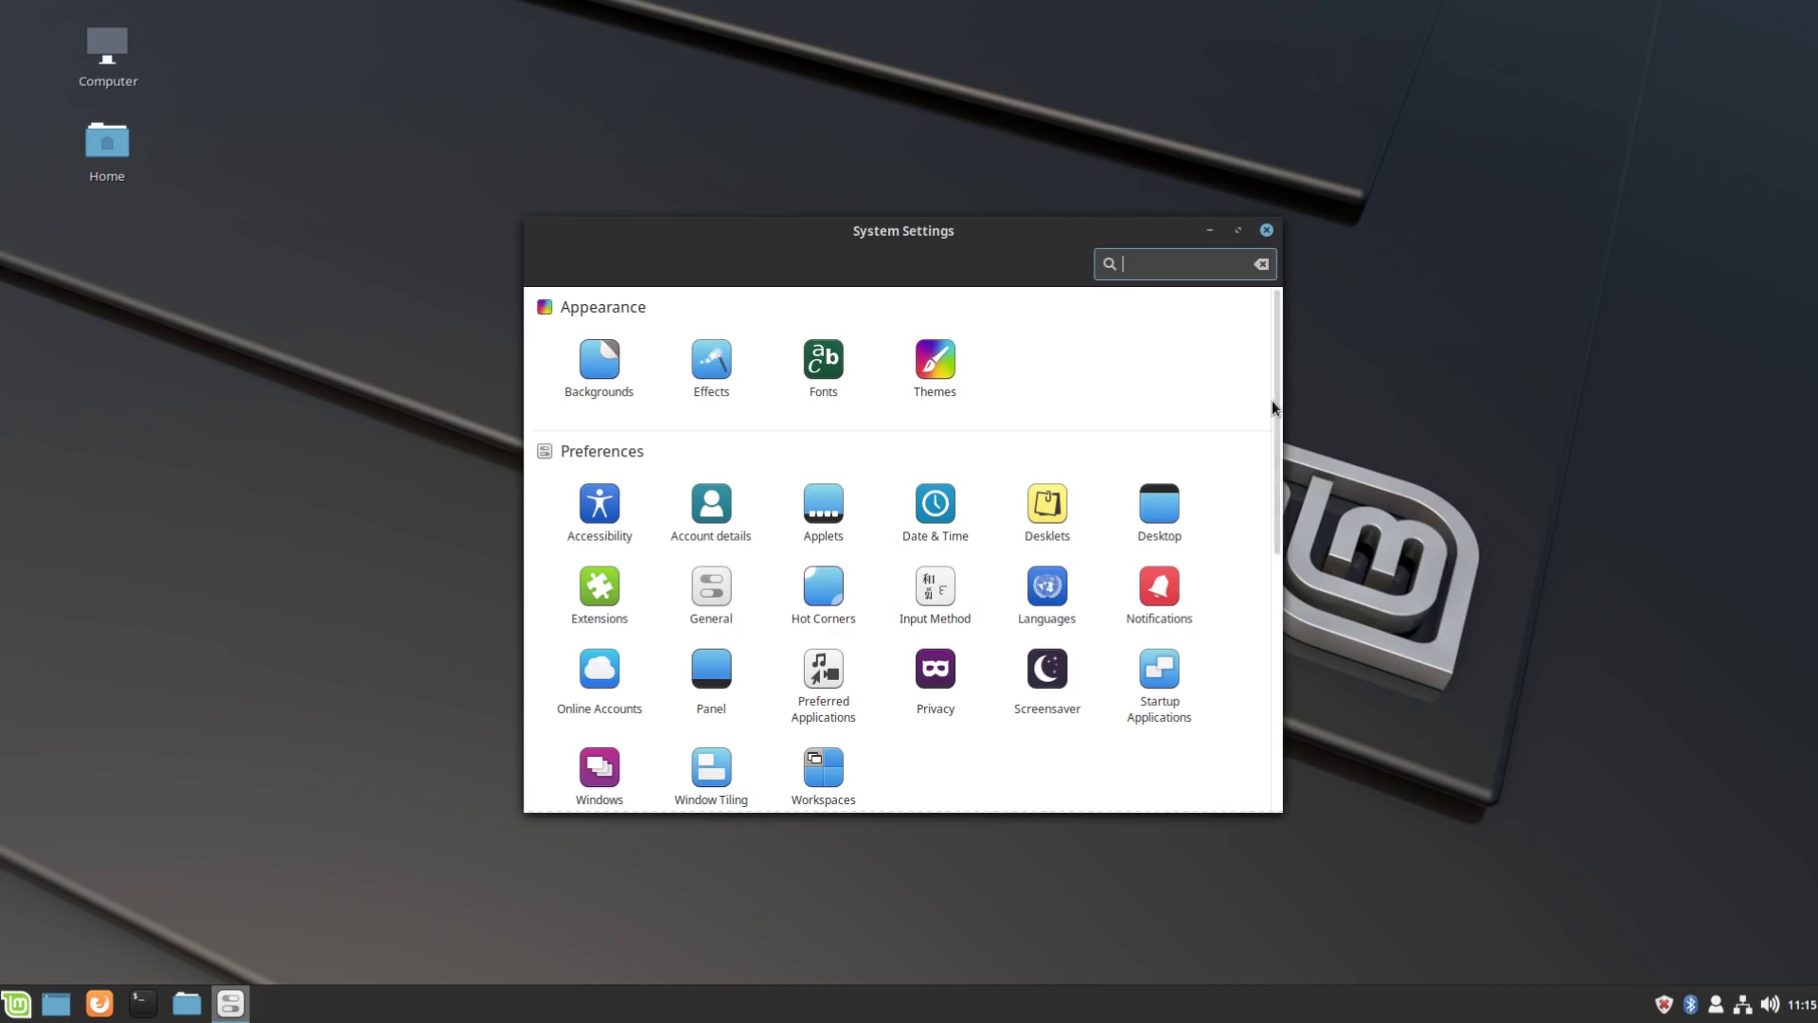
Step: Scroll through the System Settings categories, then open the Mint application menu
{"action": "left_click_drag", "start_coordinate": [1271, 402], "coordinate": [1238, 361]}
{"action": "scroll", "coordinate": [1025, 527], "scroll_direction": "down", "scroll_amount": 5}
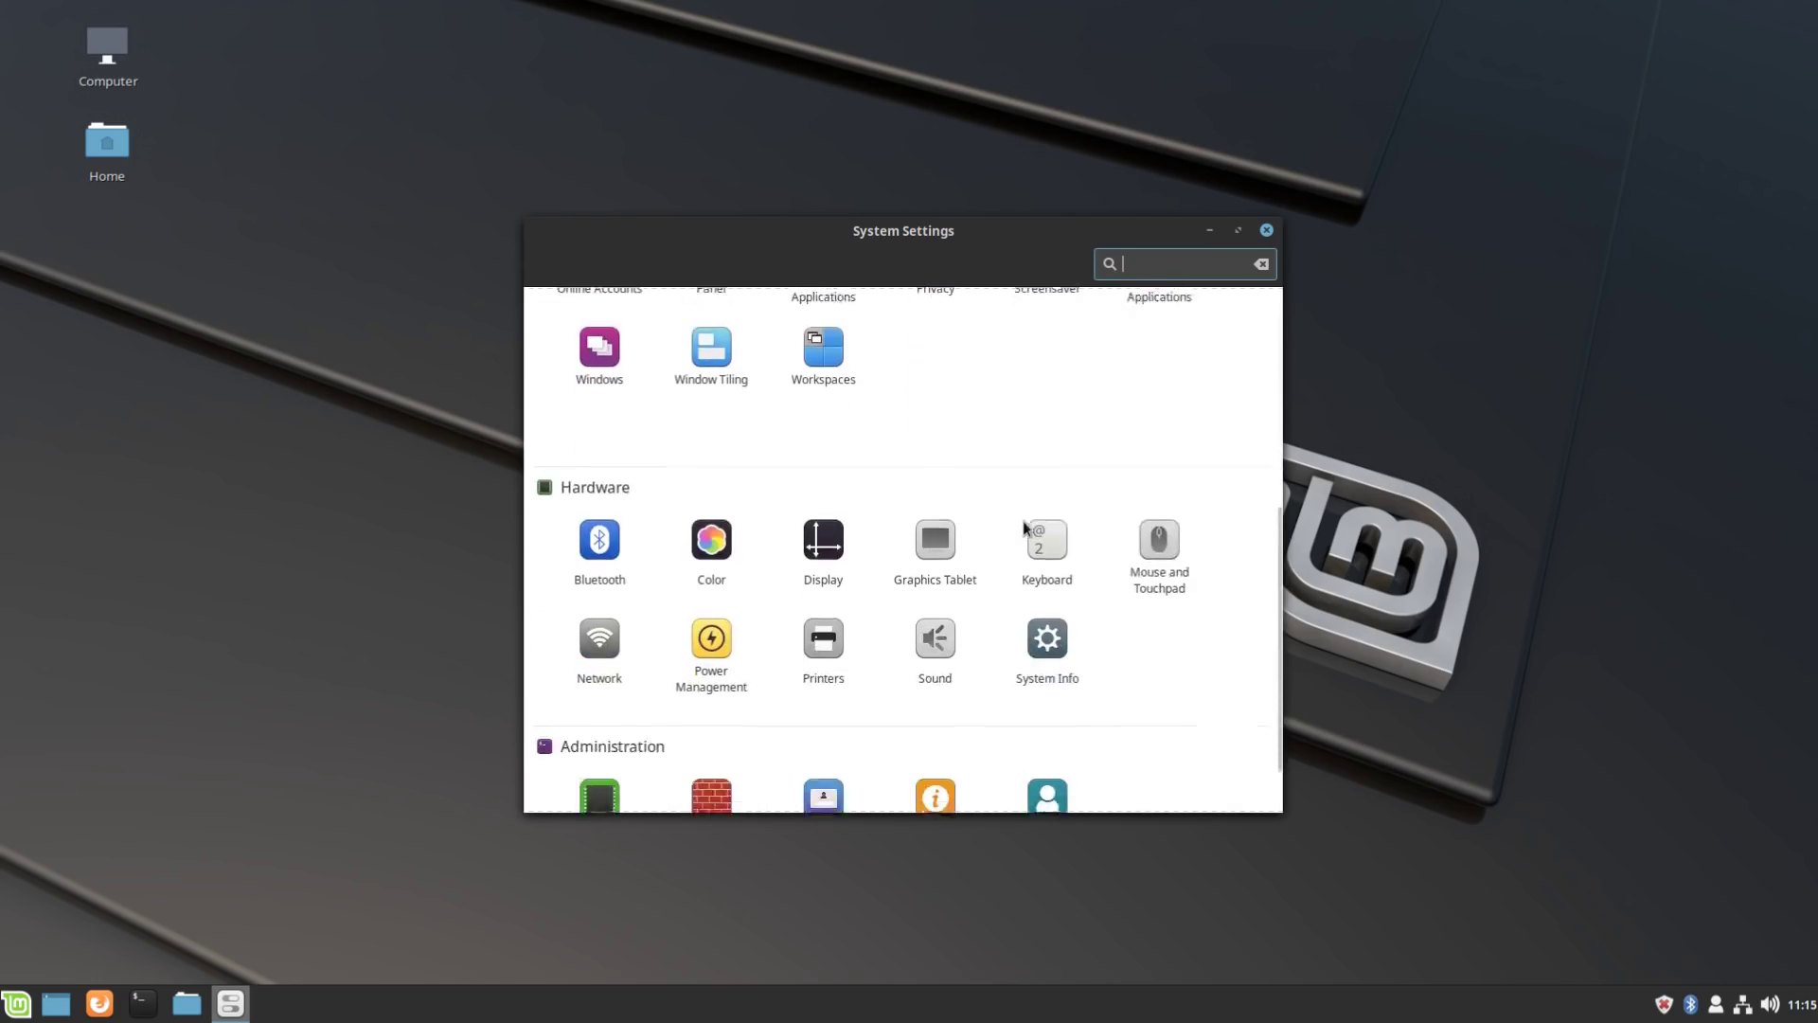
{"action": "scroll", "coordinate": [1023, 535], "scroll_direction": "up", "scroll_amount": 5}
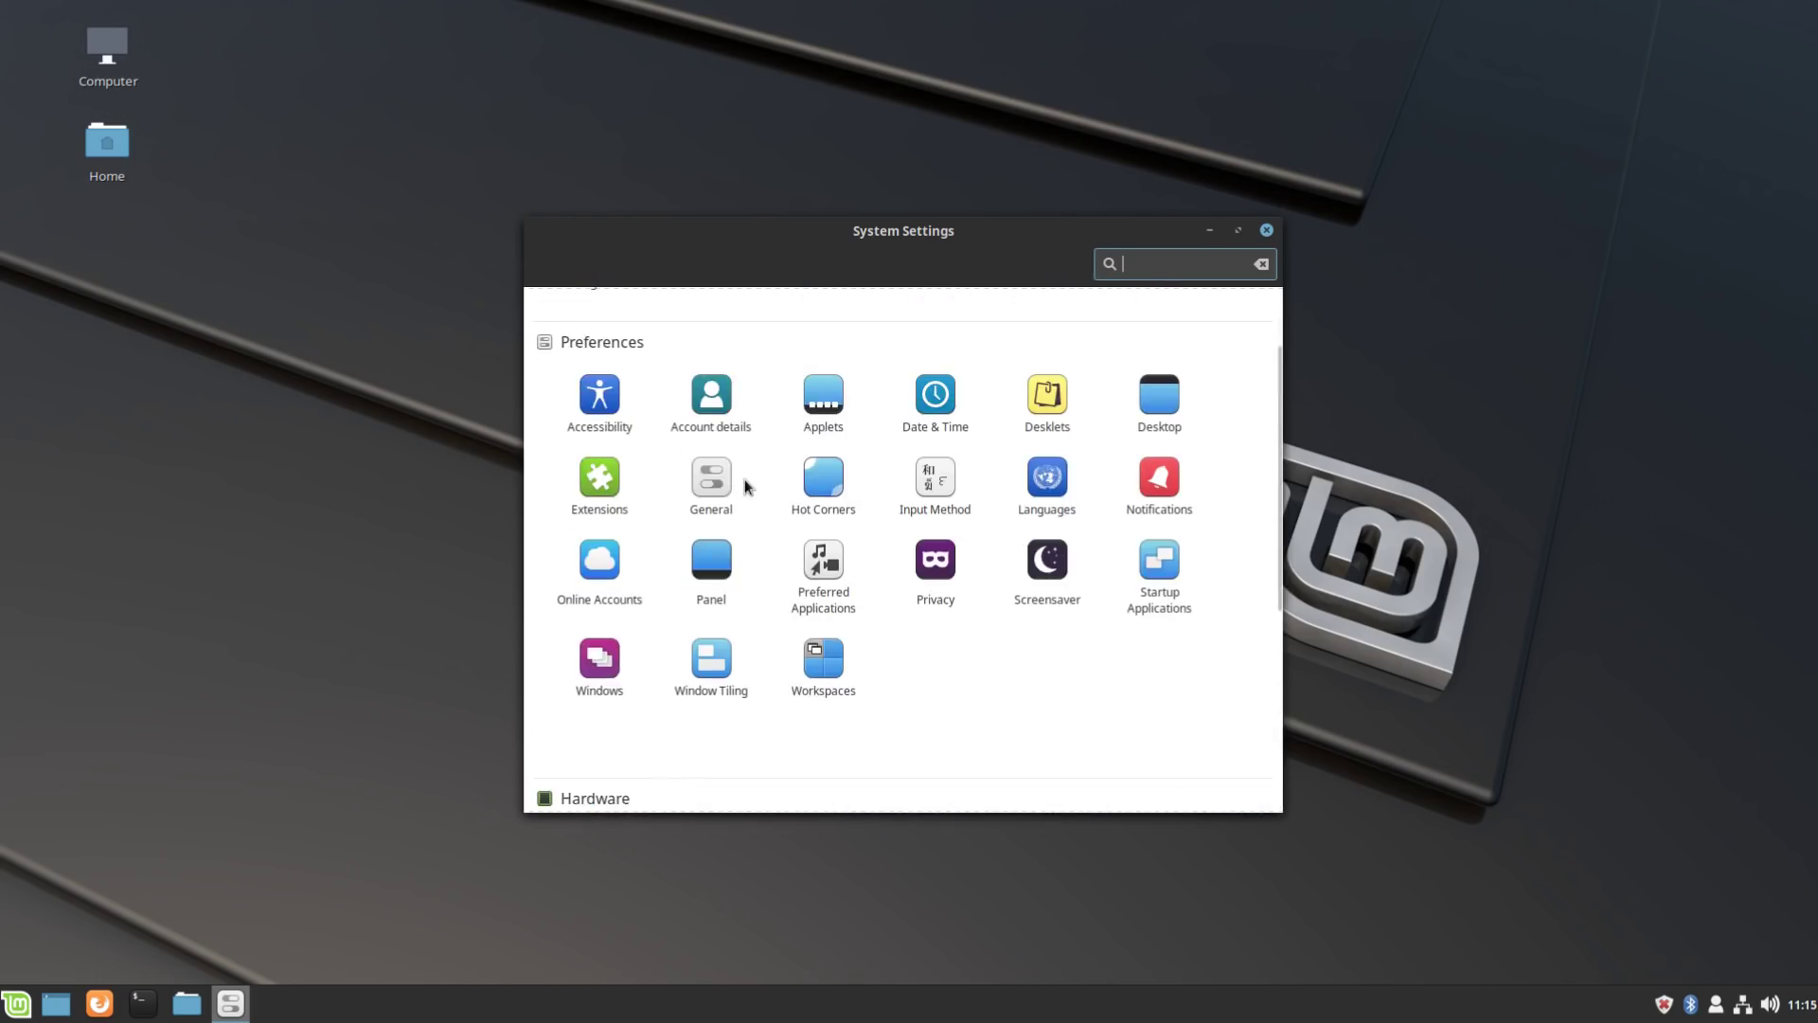
{"action": "scroll", "coordinate": [744, 480], "scroll_direction": "up", "scroll_amount": 2}
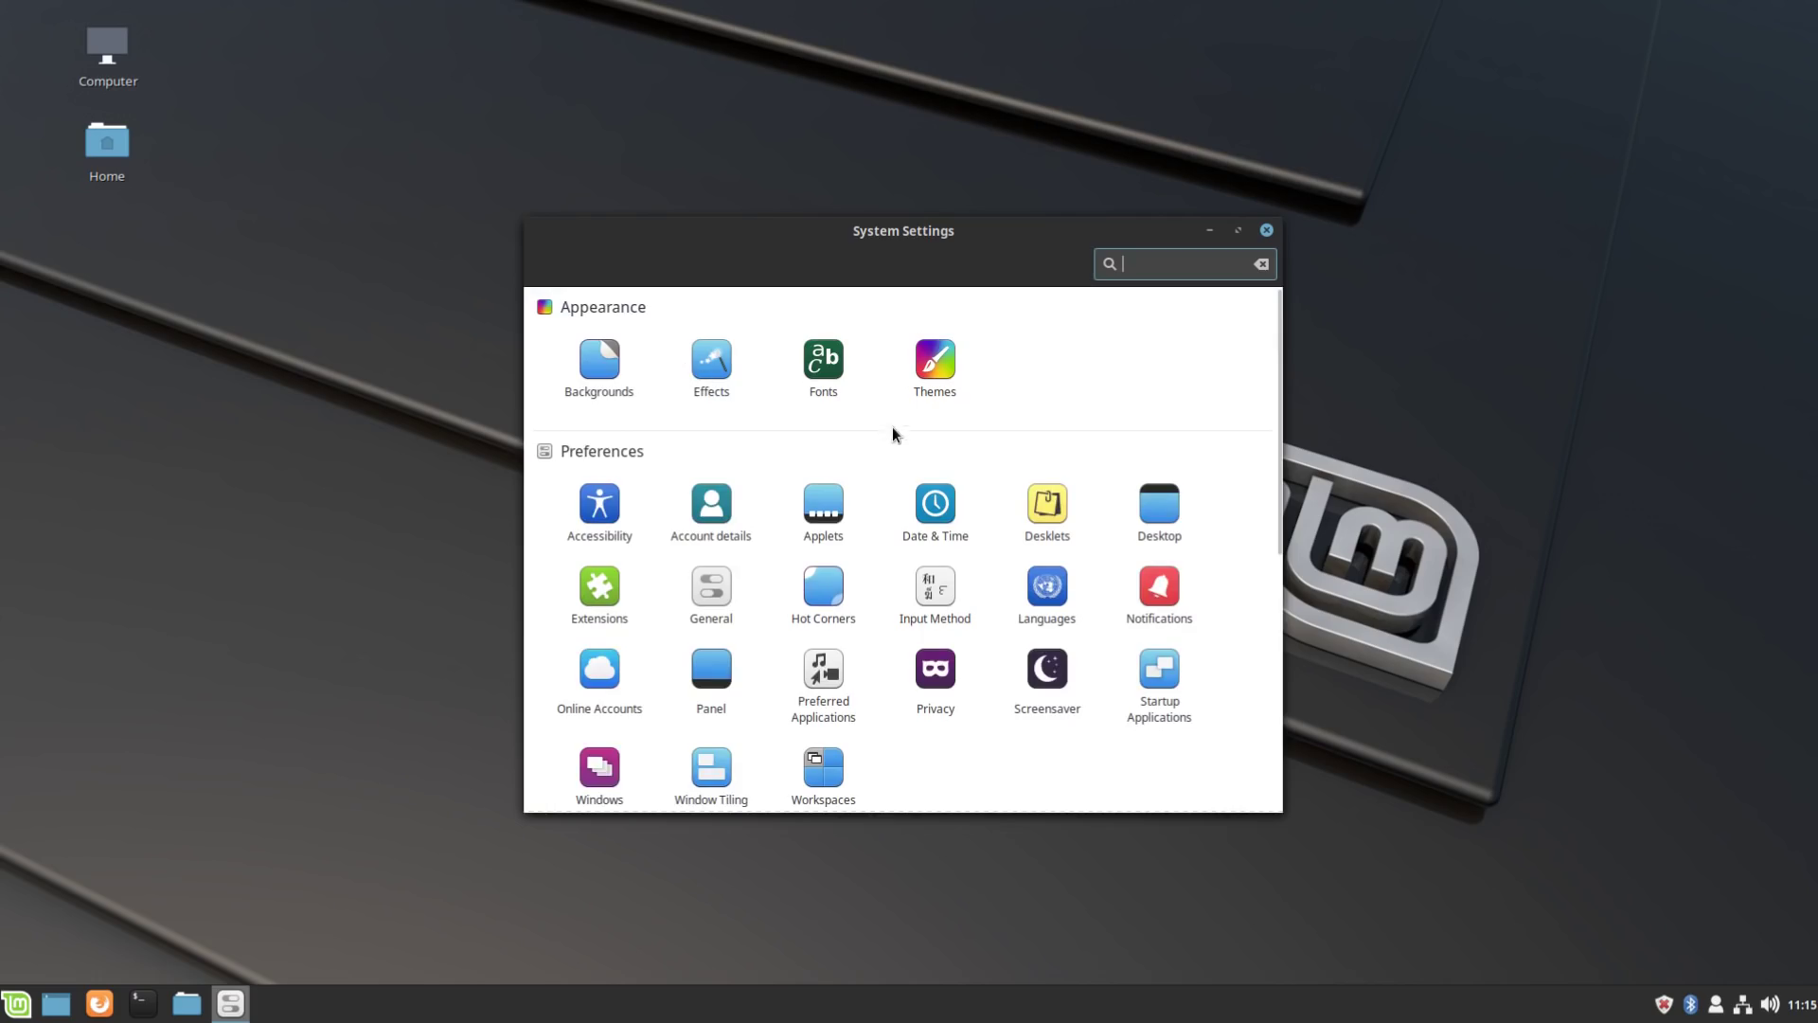
{"action": "scroll", "coordinate": [937, 454], "scroll_direction": "down", "scroll_amount": 5}
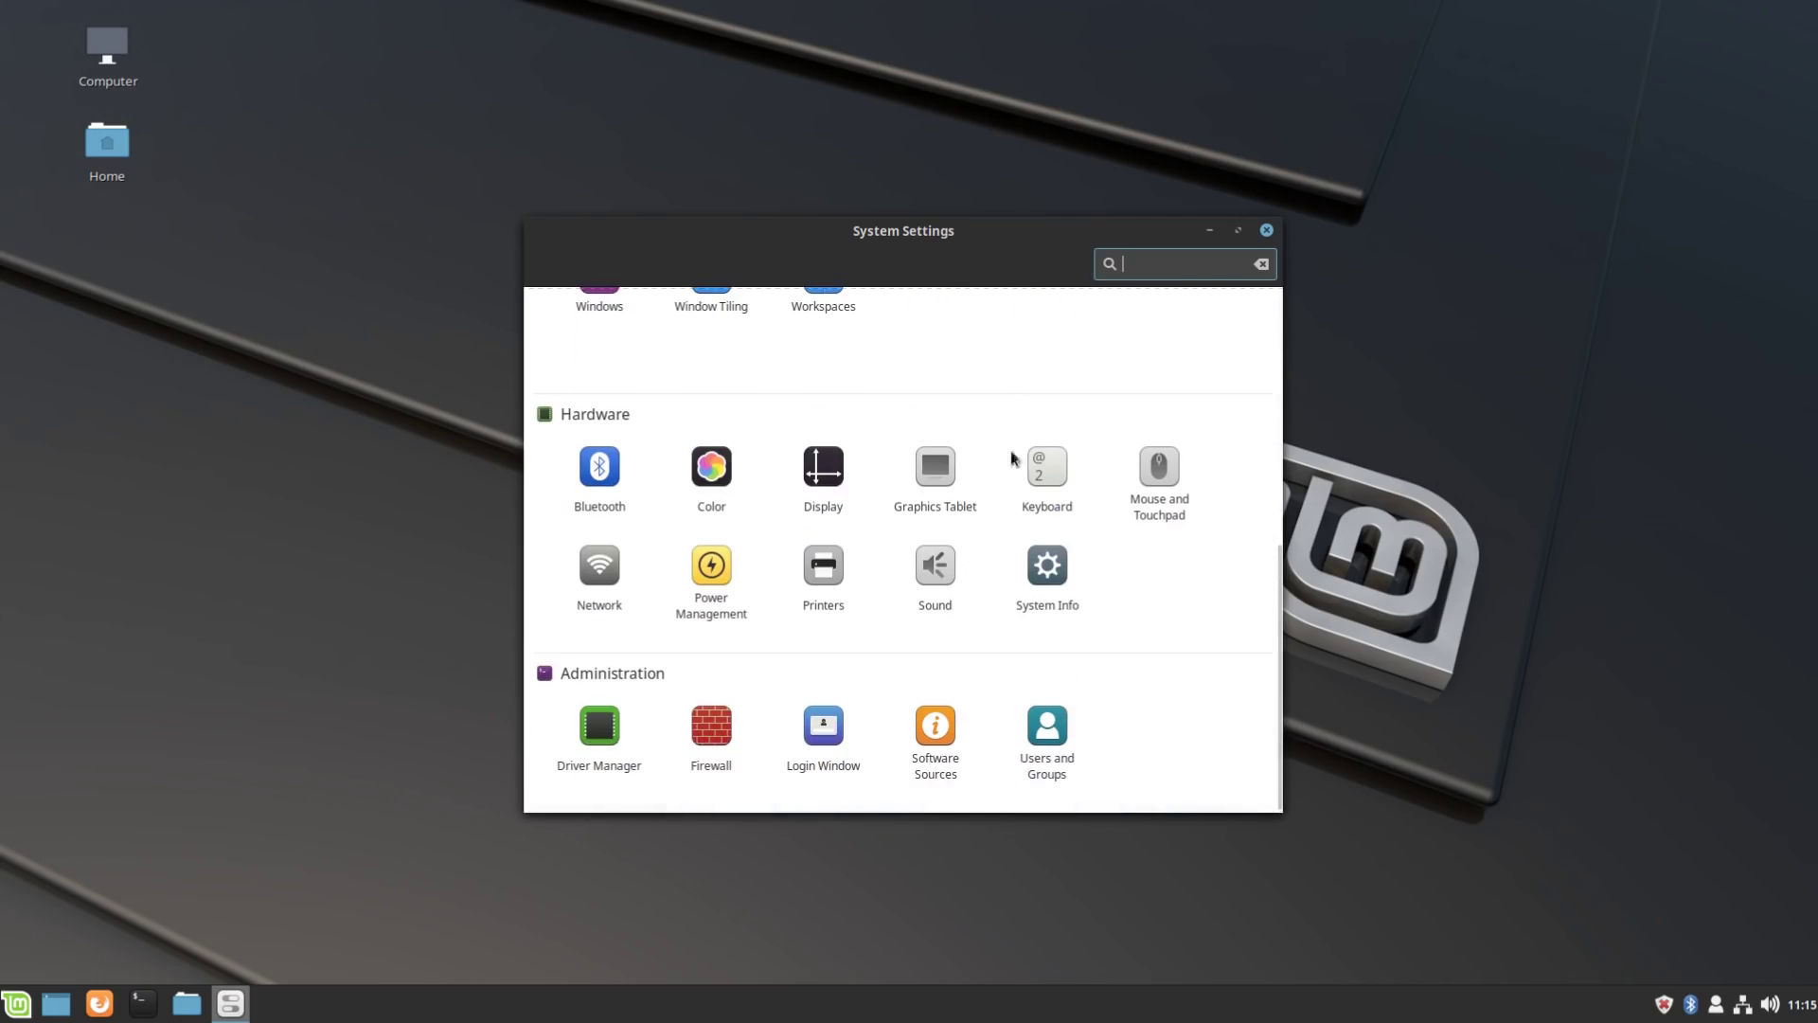
{"action": "scroll", "coordinate": [1019, 474], "scroll_direction": "up", "scroll_amount": 5}
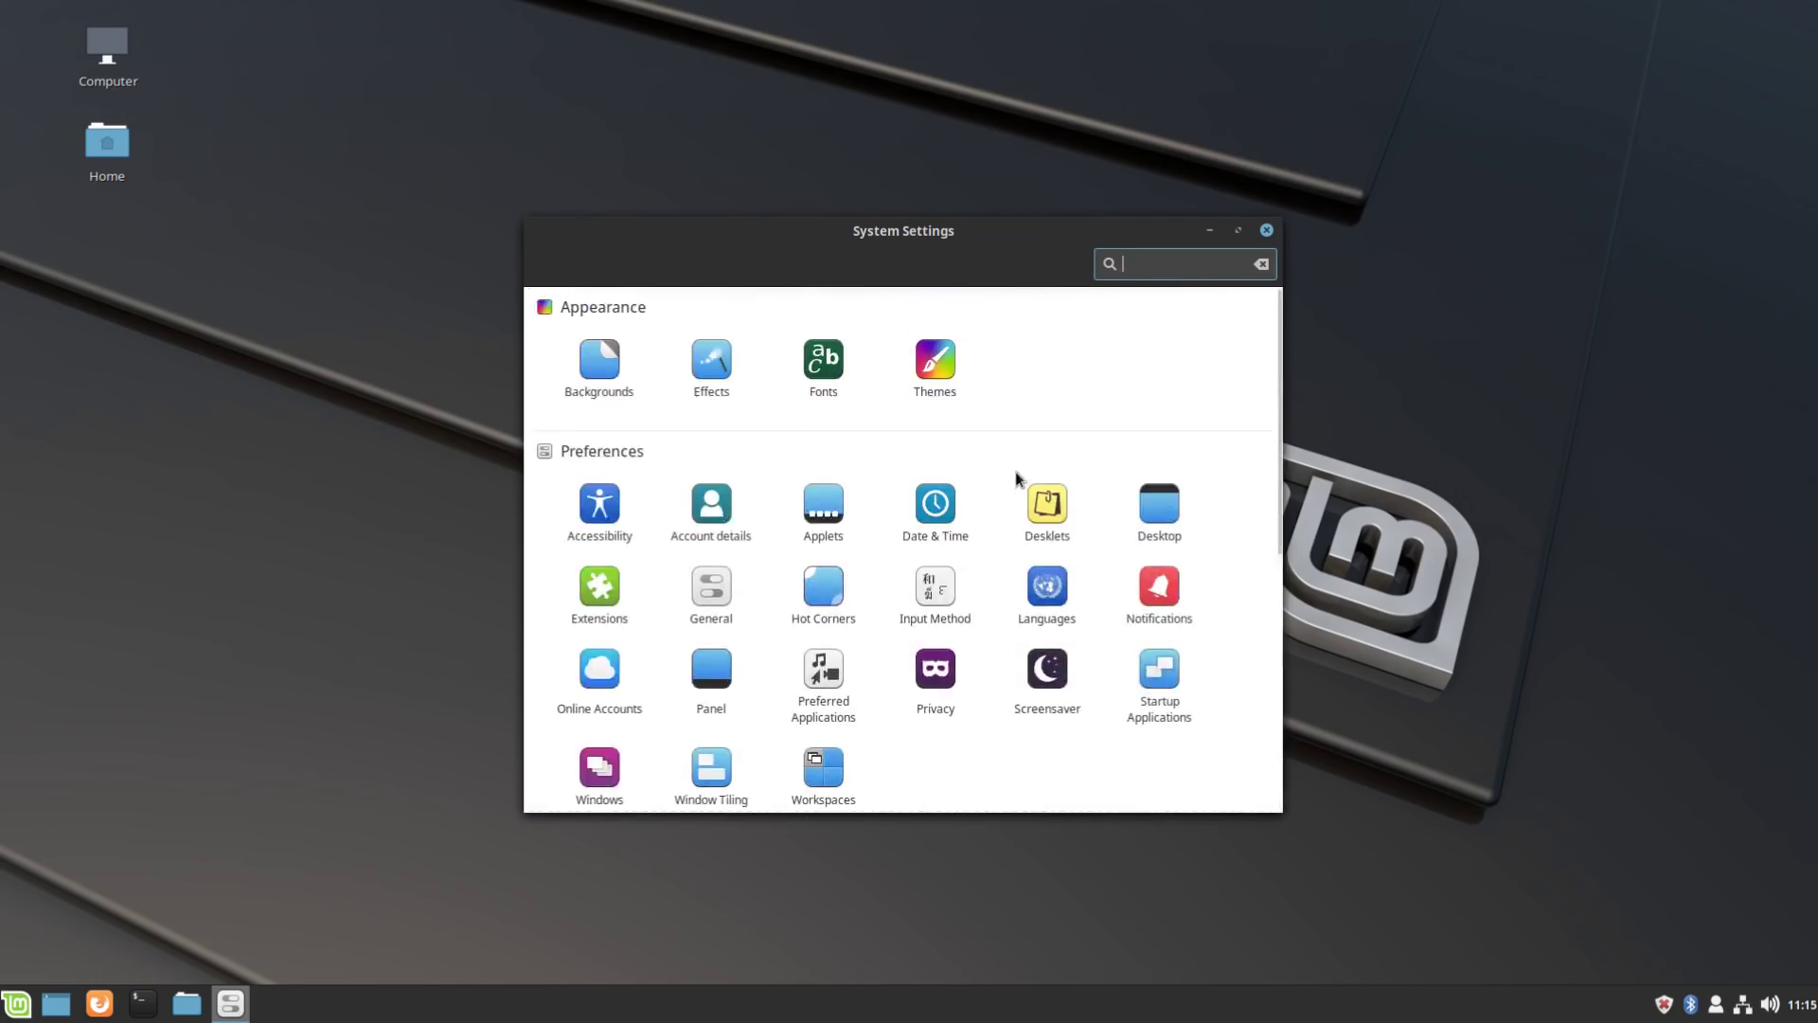
{"action": "scroll", "coordinate": [1003, 502], "scroll_direction": "down", "scroll_amount": 3}
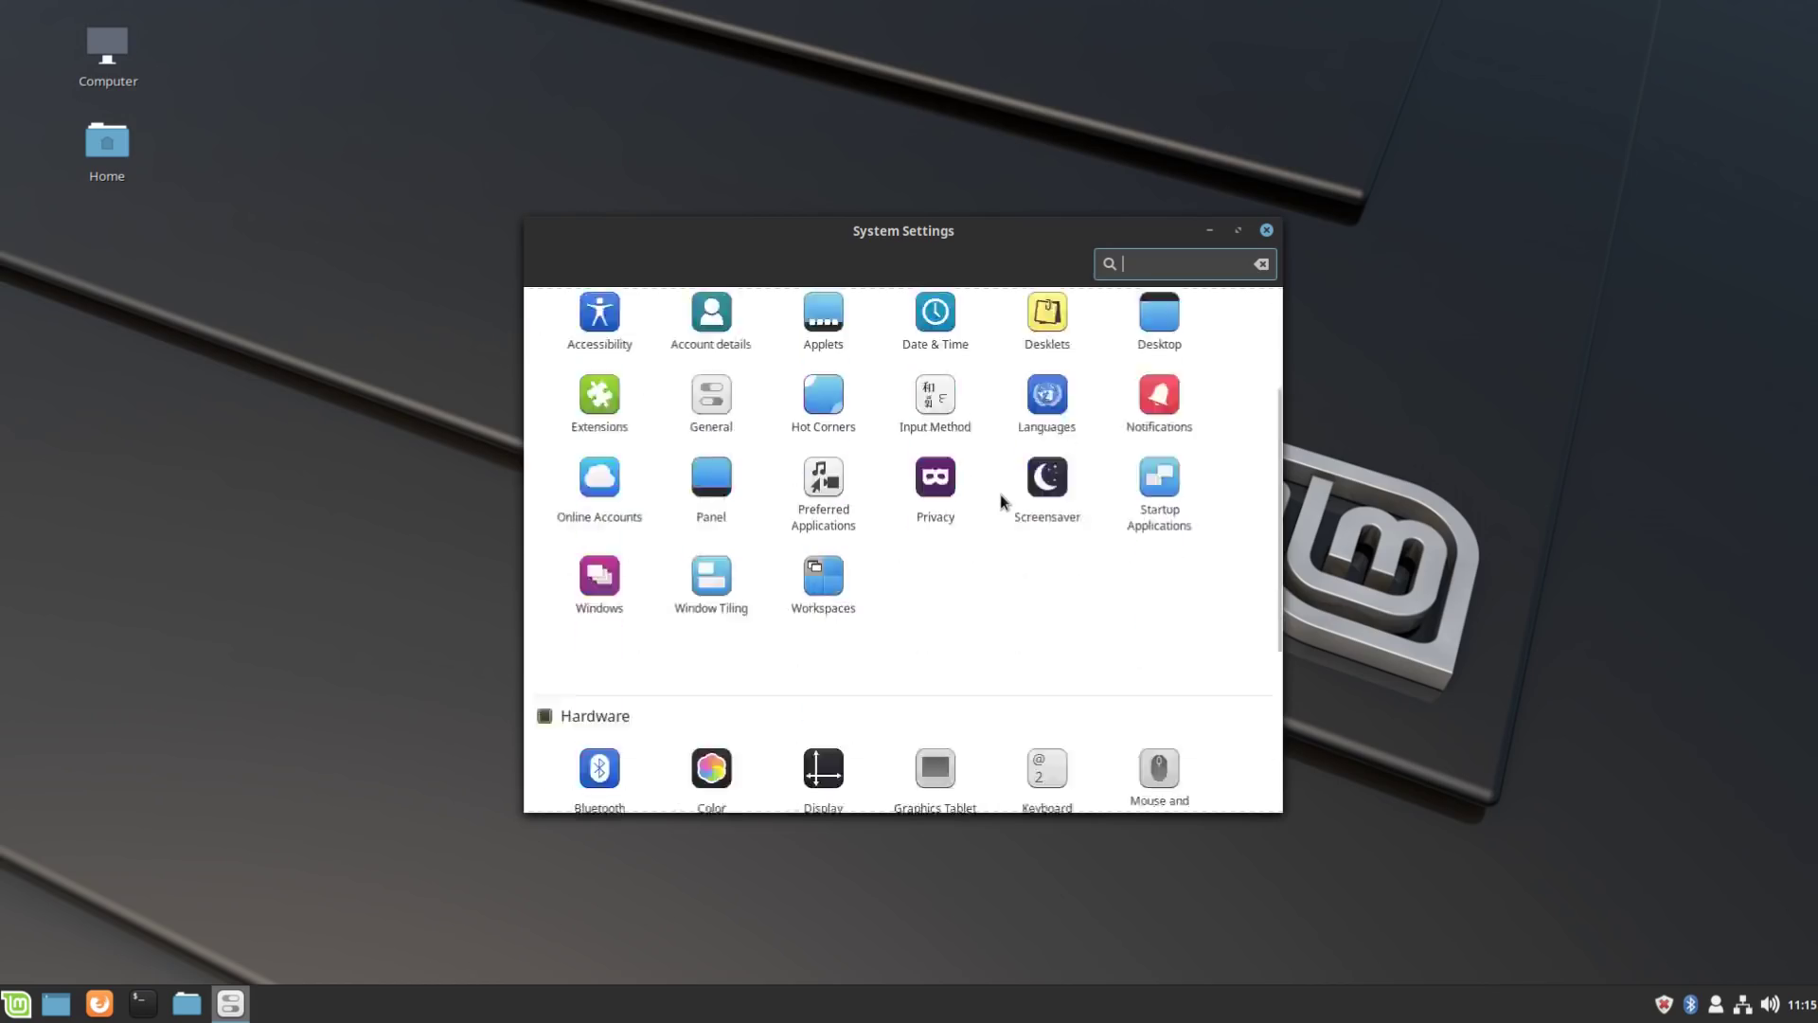
{"action": "scroll", "coordinate": [1003, 500], "scroll_direction": "down", "scroll_amount": 3}
{"action": "scroll", "coordinate": [1000, 495], "scroll_direction": "up", "scroll_amount": 5}
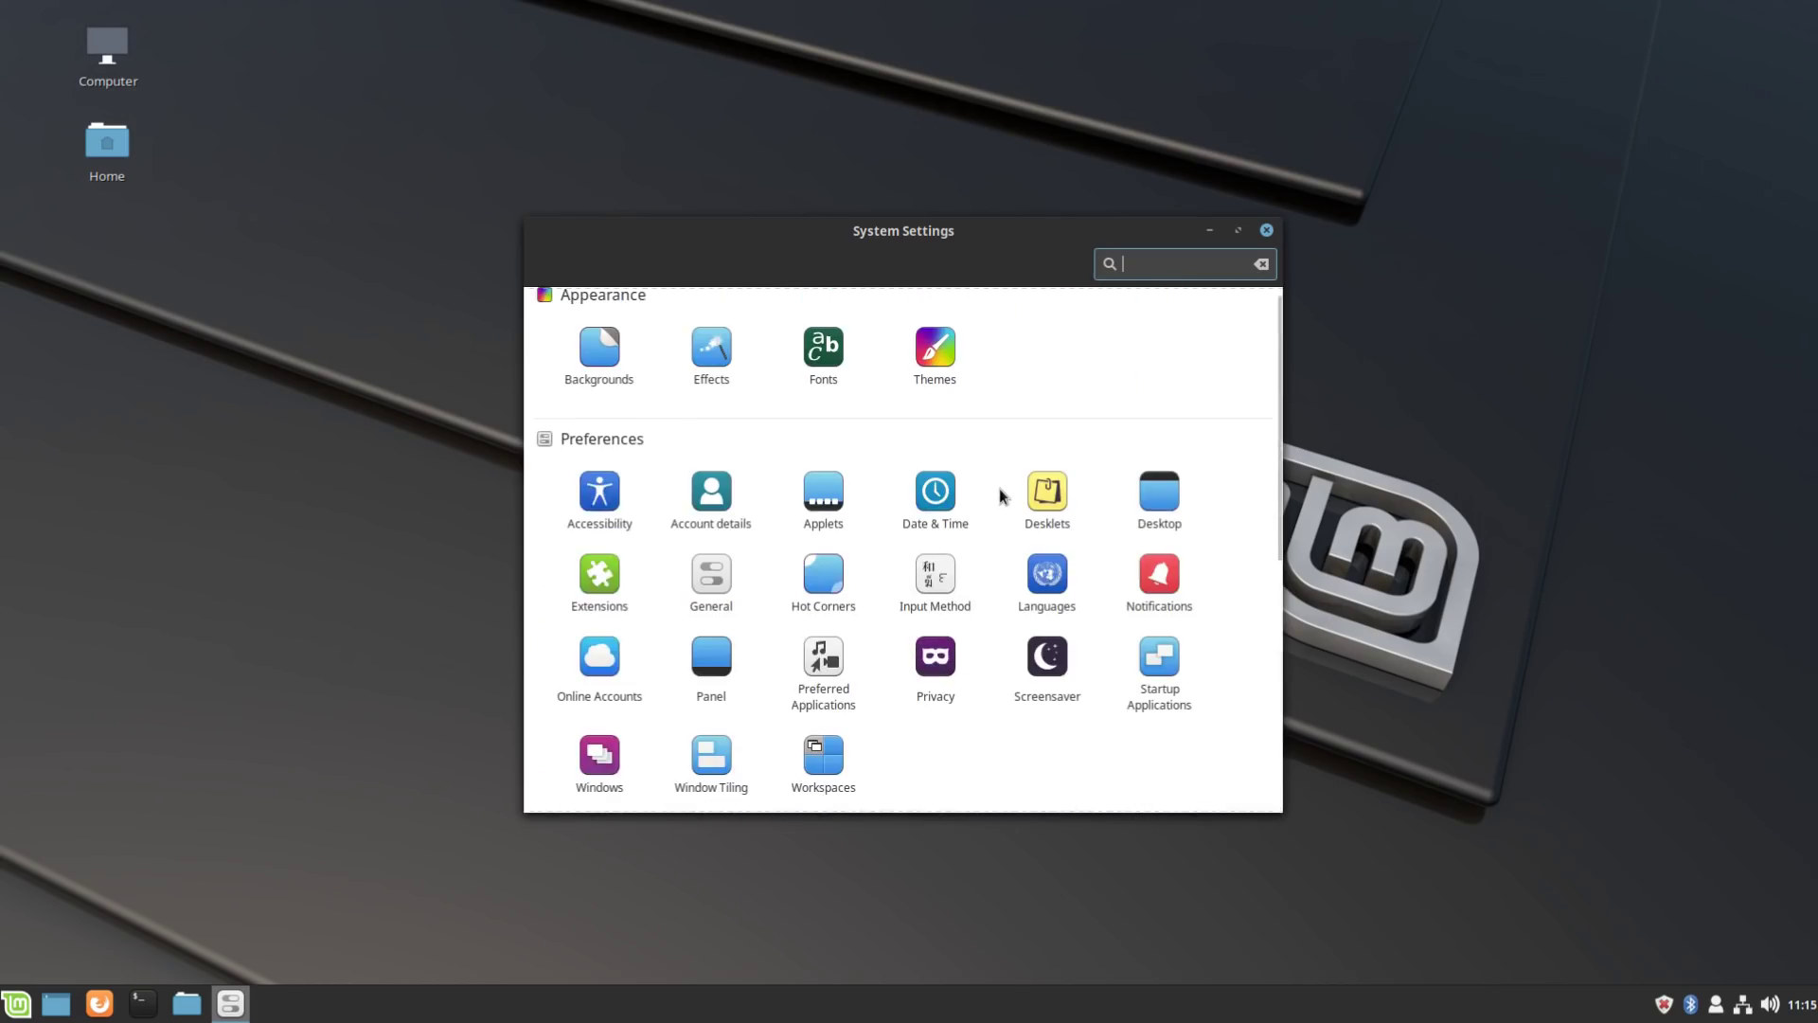
{"action": "left_click", "coordinate": [19, 1000]}
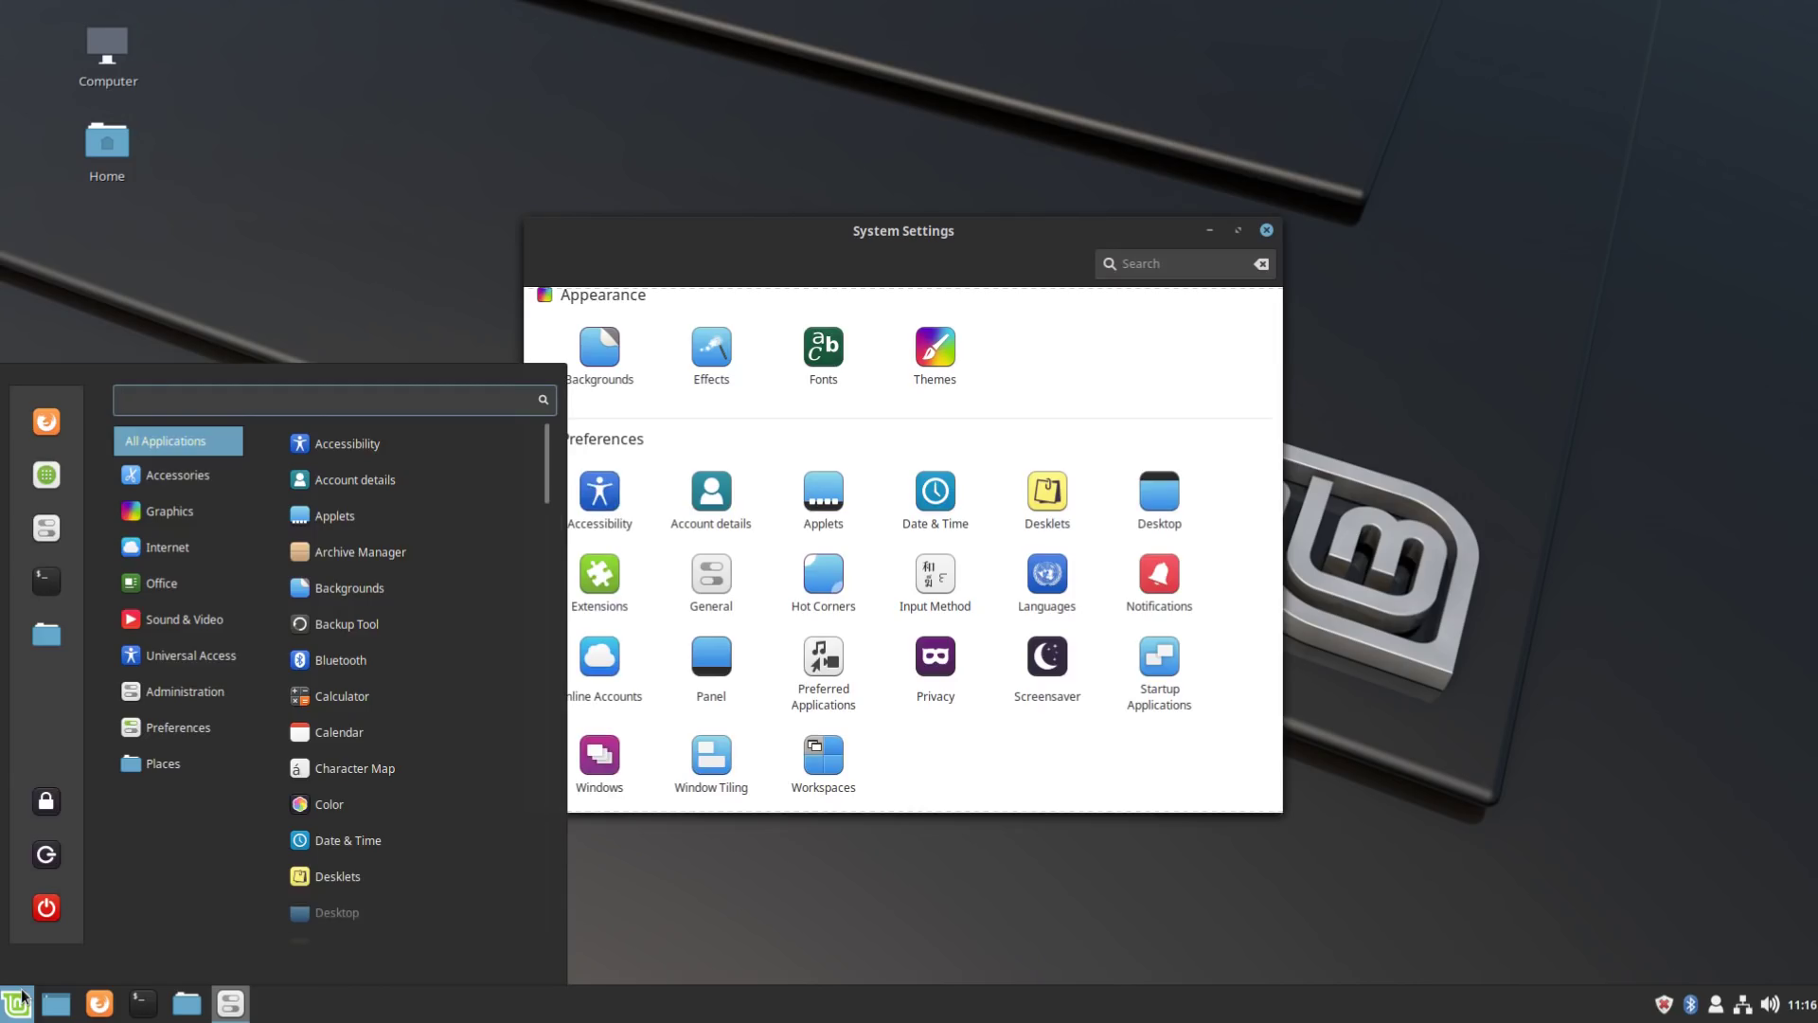
Step: Reopen the Mint menu and browse the Administration, Internet, Graphics and Accessories categories
{"action": "left_click", "coordinate": [23, 998]}
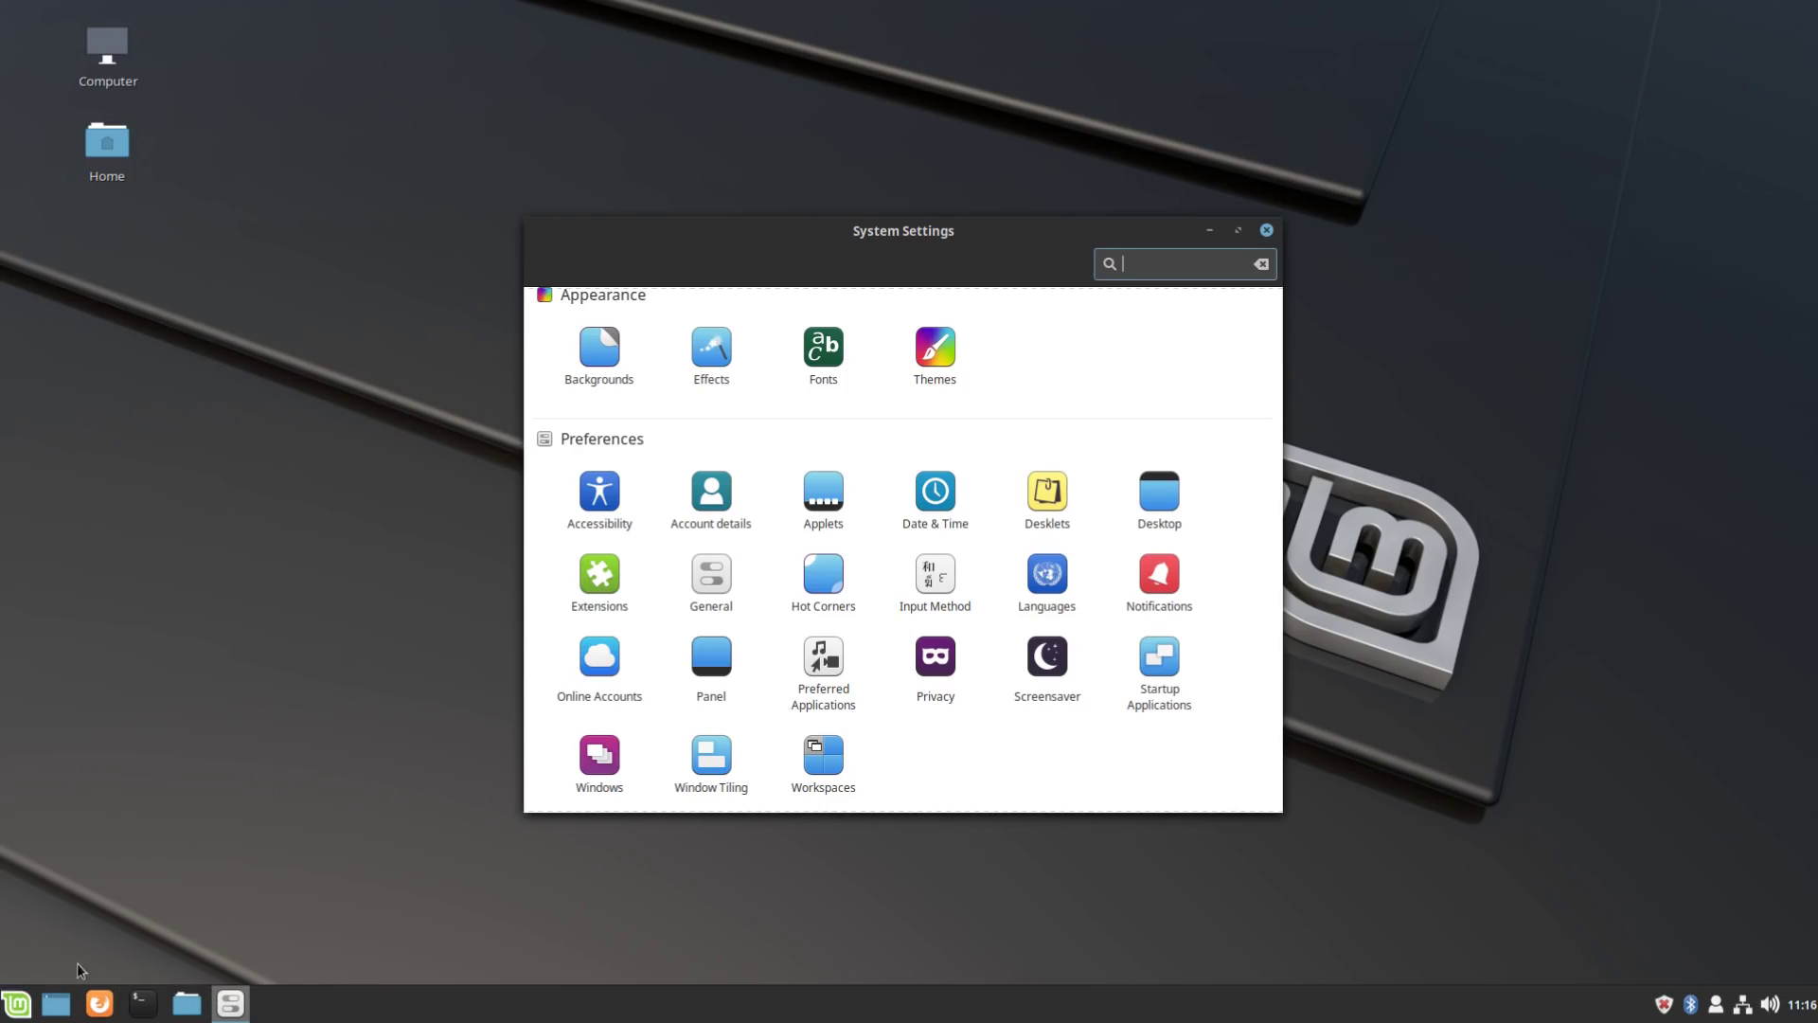
{"action": "left_click", "coordinate": [28, 996]}
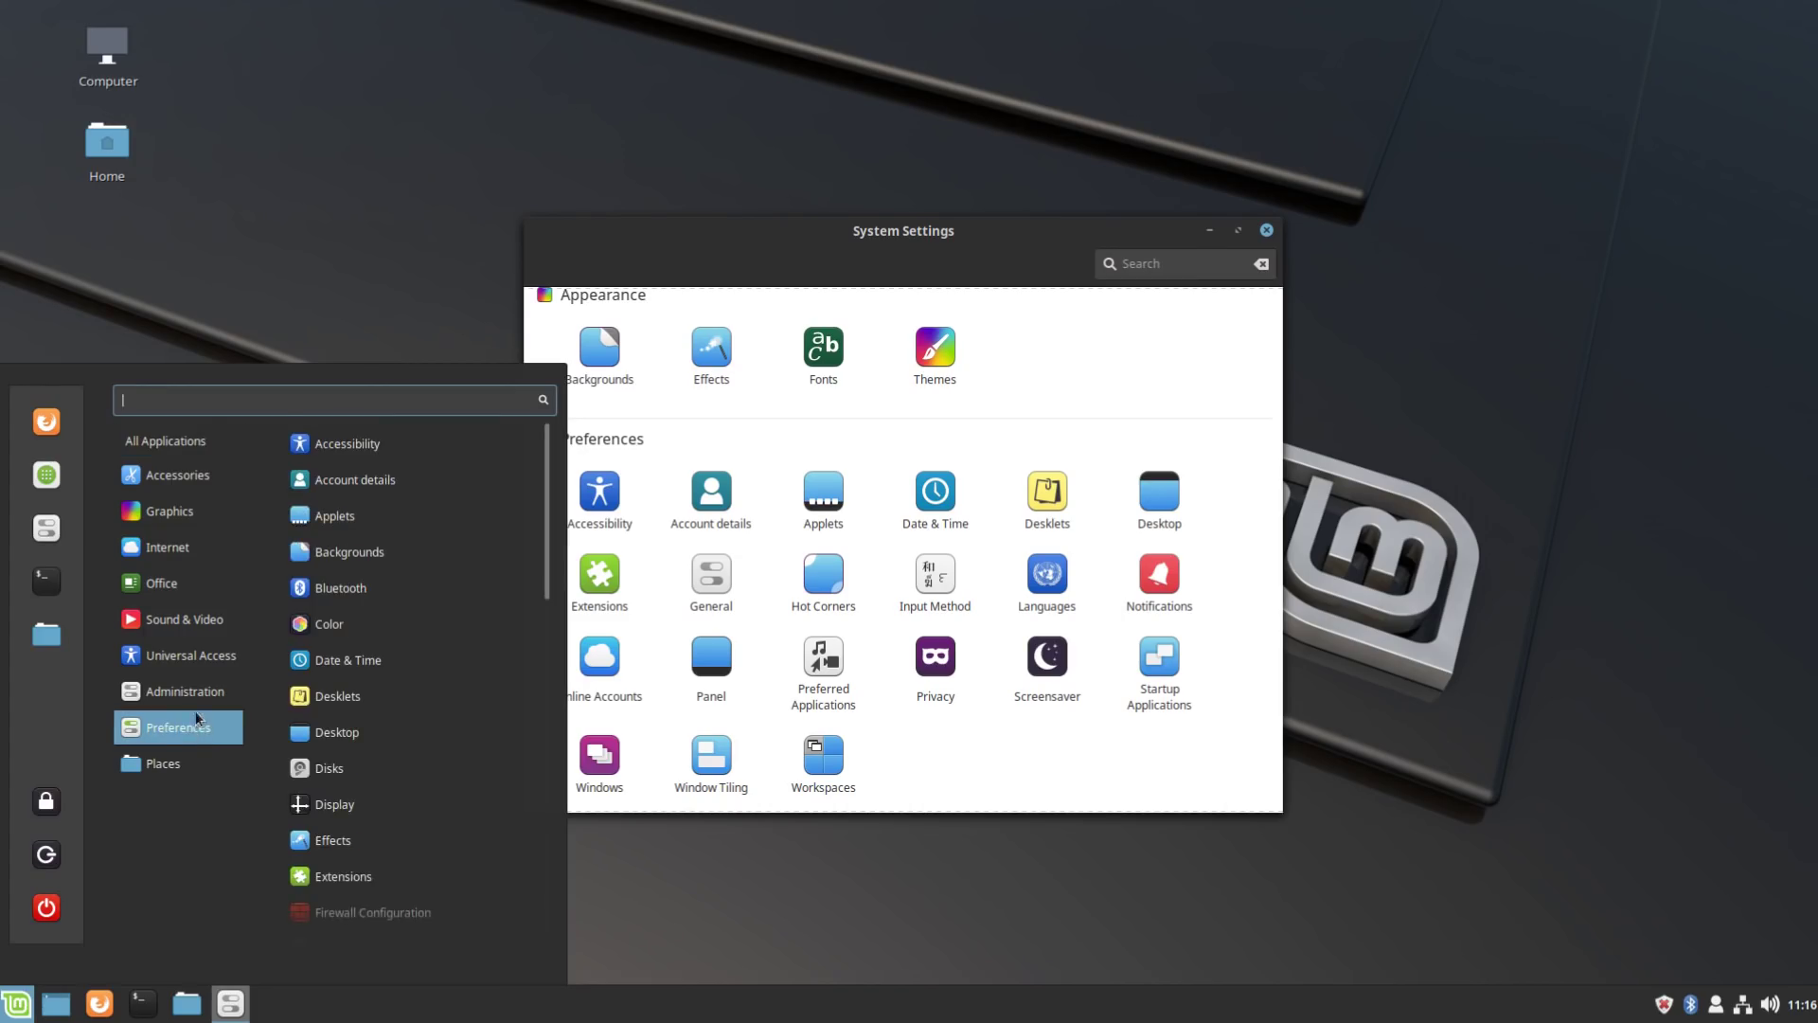
{"action": "mouse_move", "coordinate": [197, 699]}
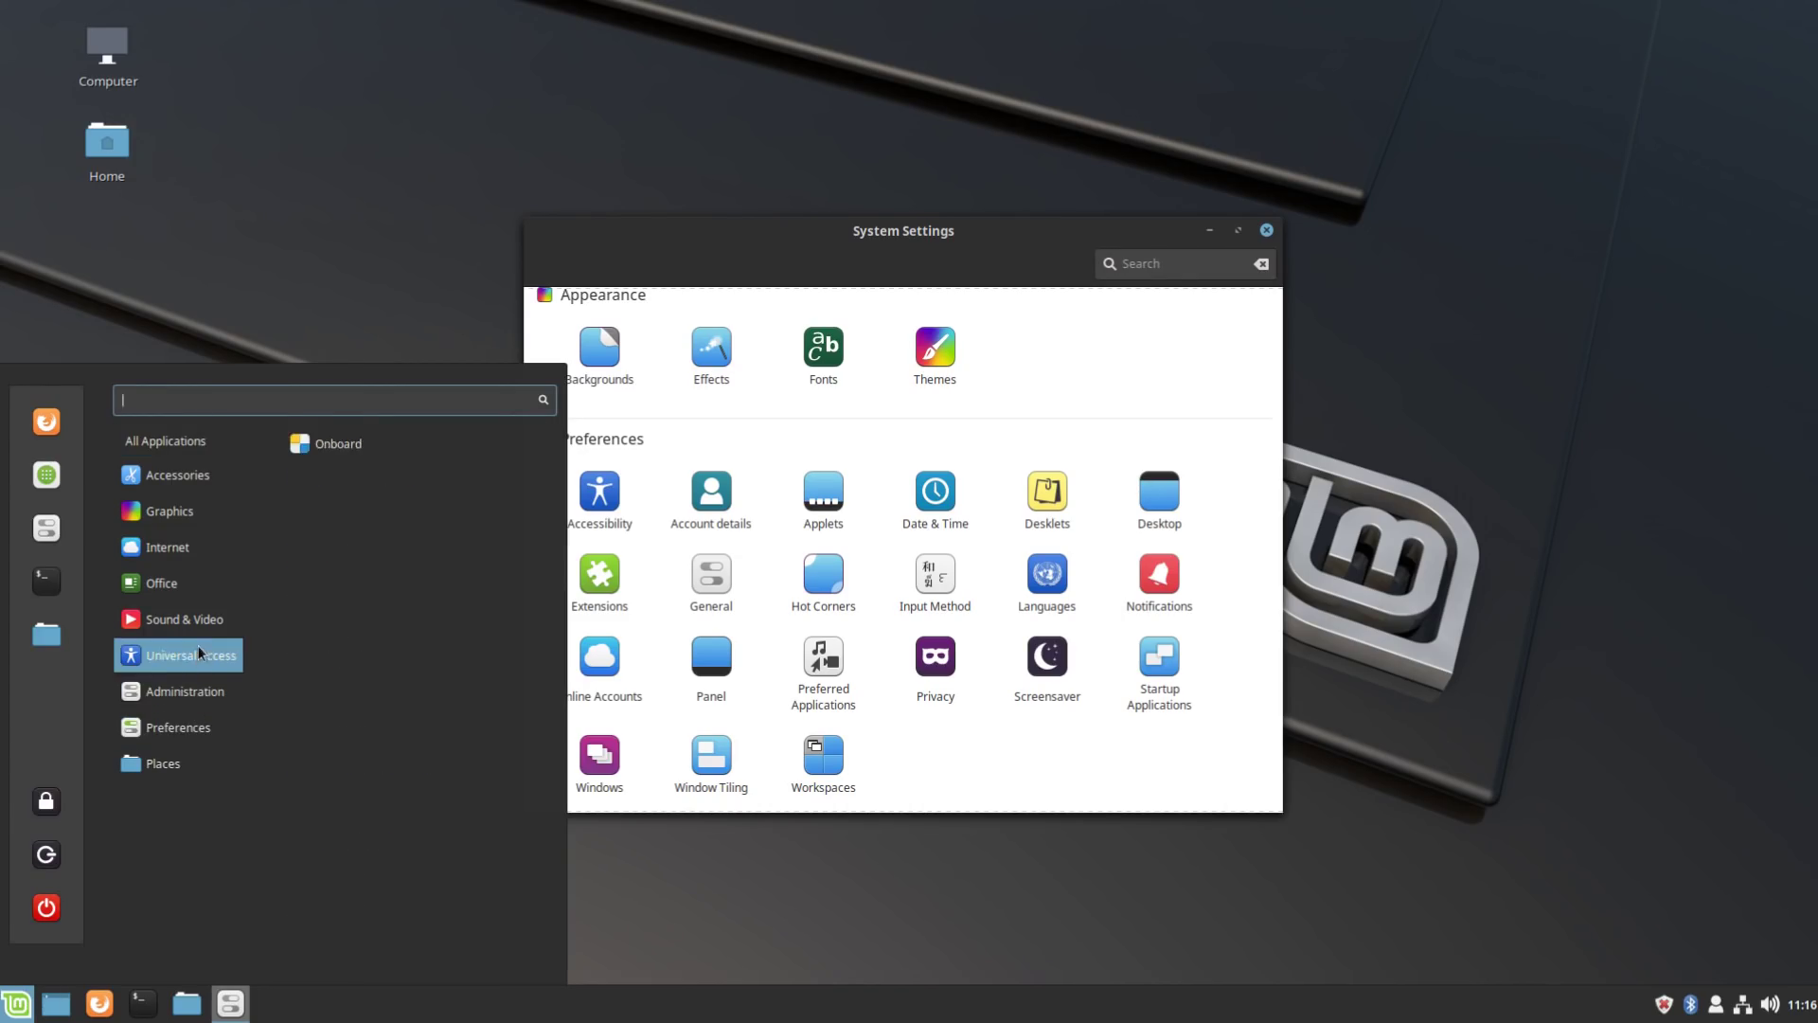
{"action": "mouse_move", "coordinate": [219, 575]}
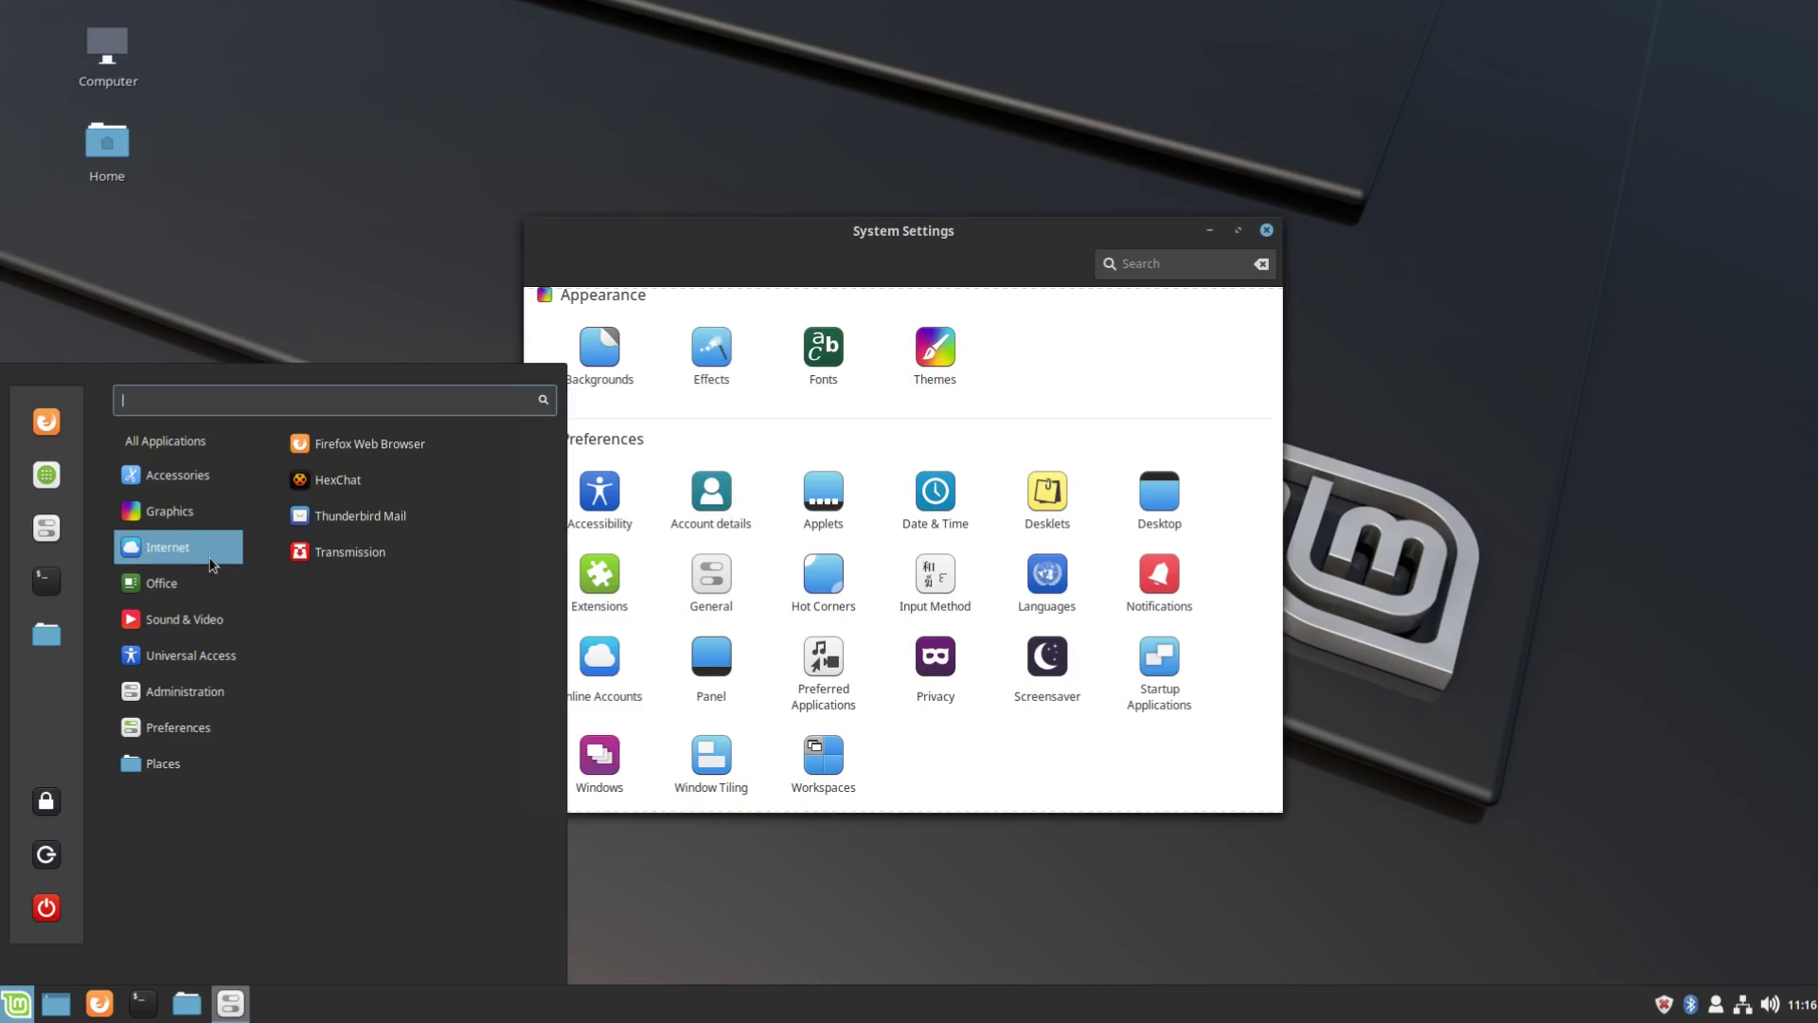
{"action": "mouse_move", "coordinate": [171, 531]}
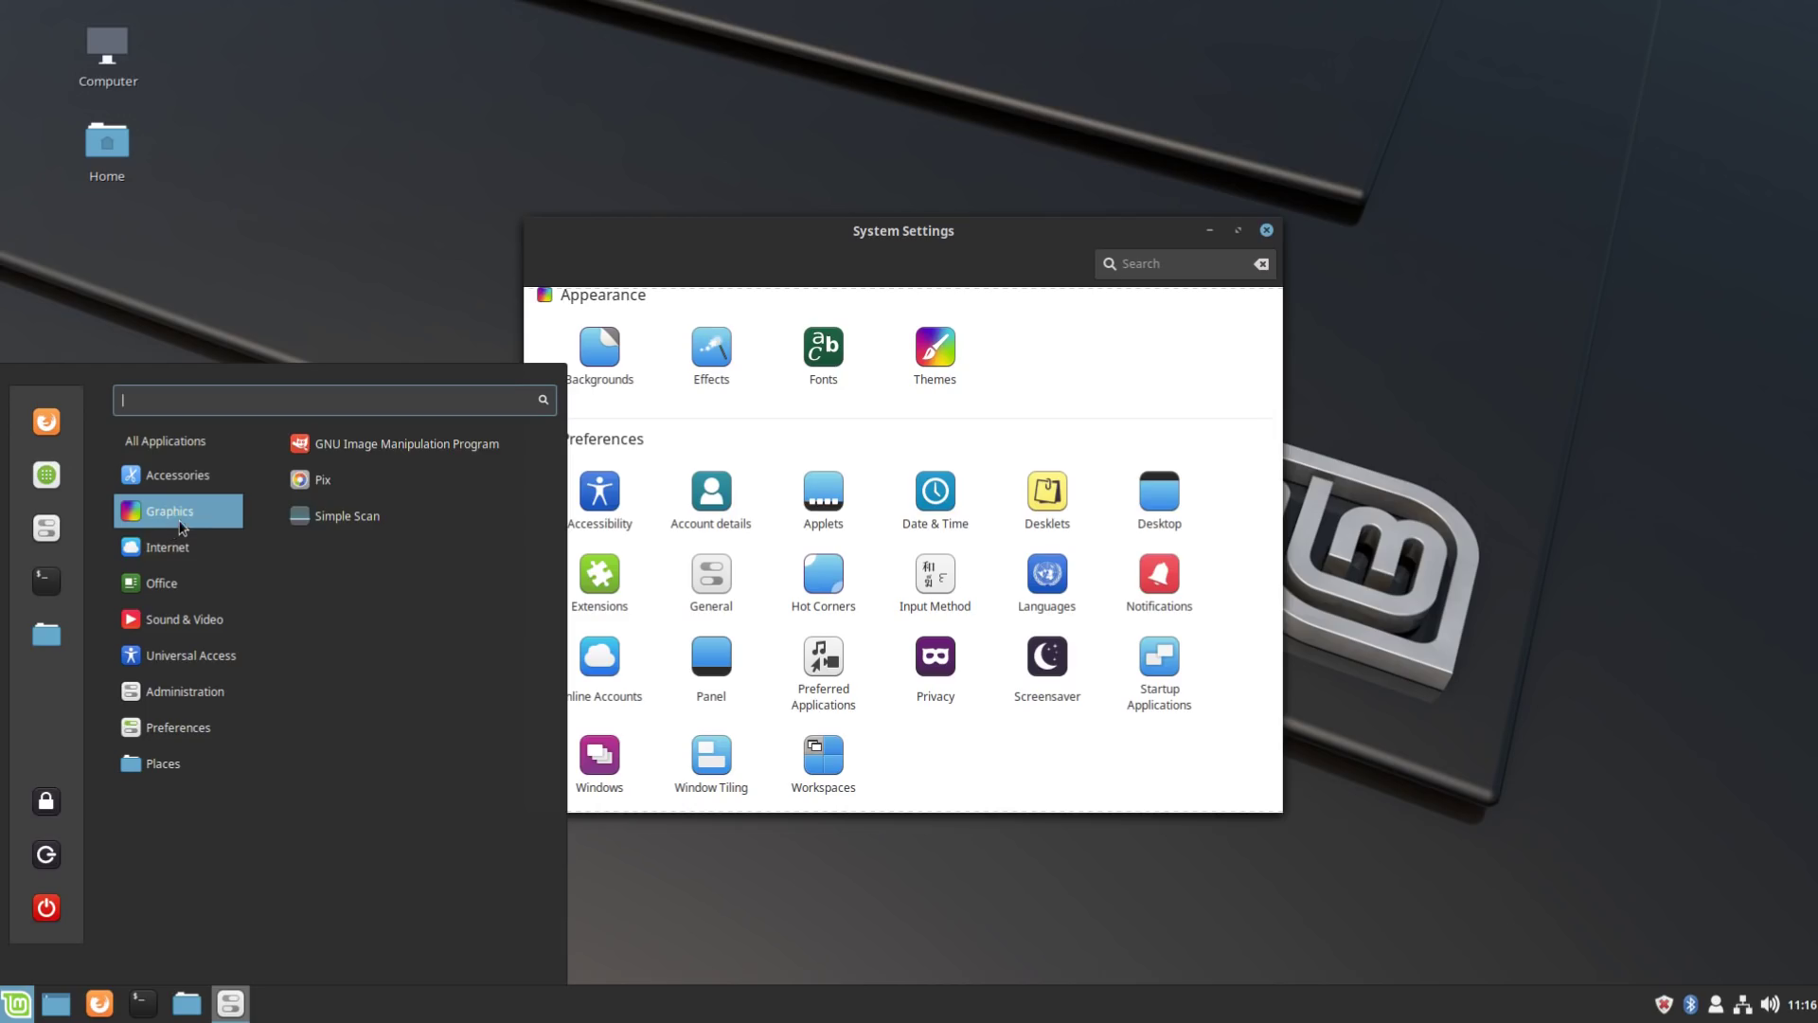
{"action": "mouse_move", "coordinate": [218, 483]}
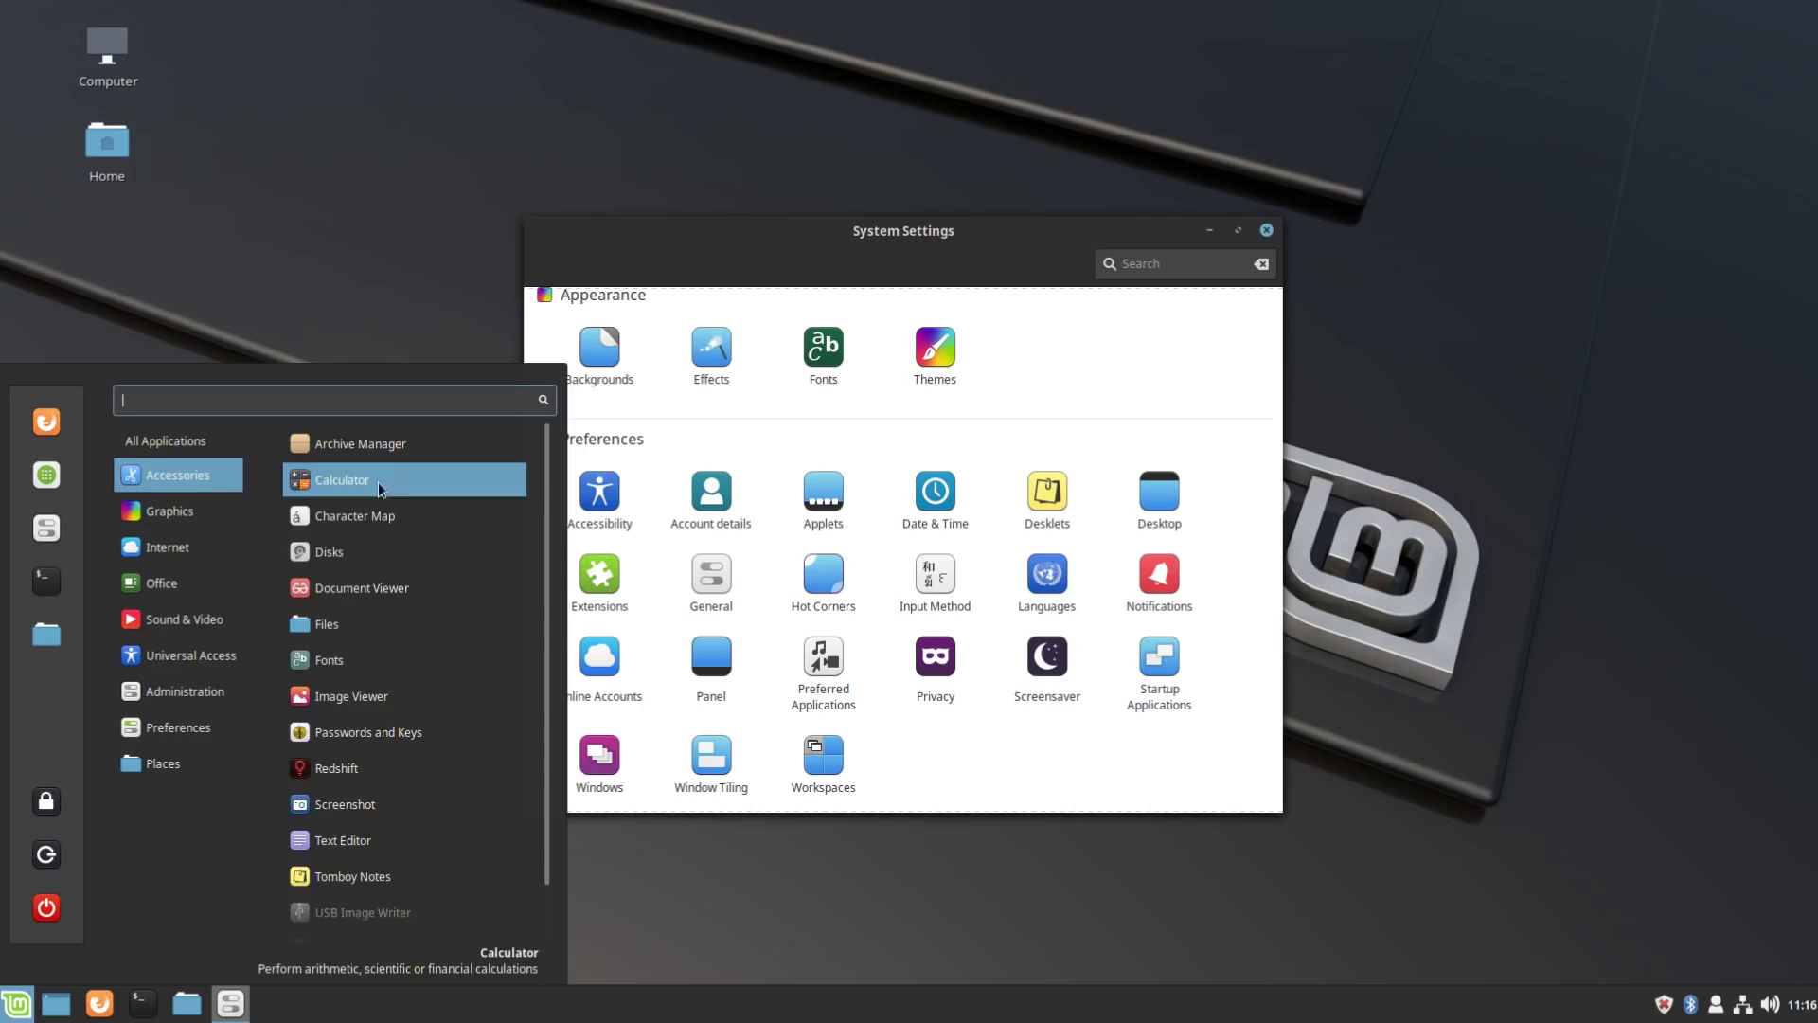
{"action": "scroll", "coordinate": [384, 582], "scroll_direction": "down", "scroll_amount": 1}
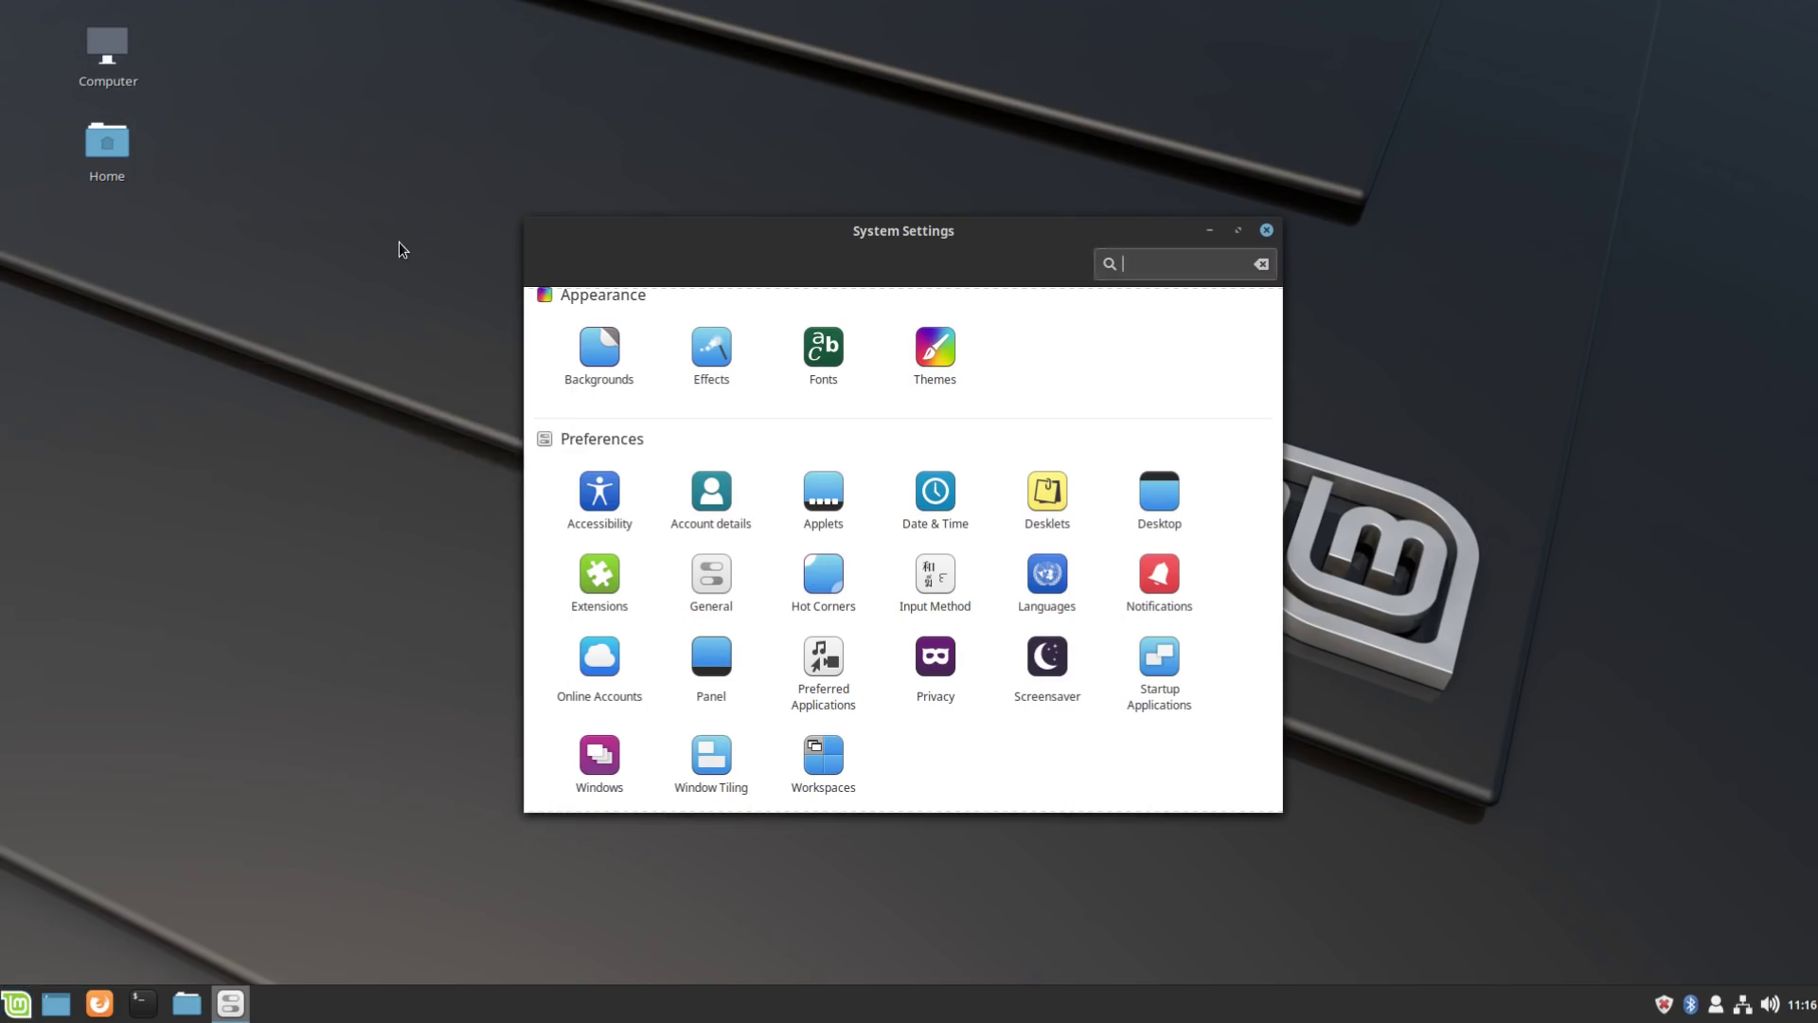
Step: Open Change Desktop Background, show the Tessa wallpapers, and move the window left
{"action": "right_click", "coordinate": [400, 243]}
{"action": "right_click", "coordinate": [400, 243]}
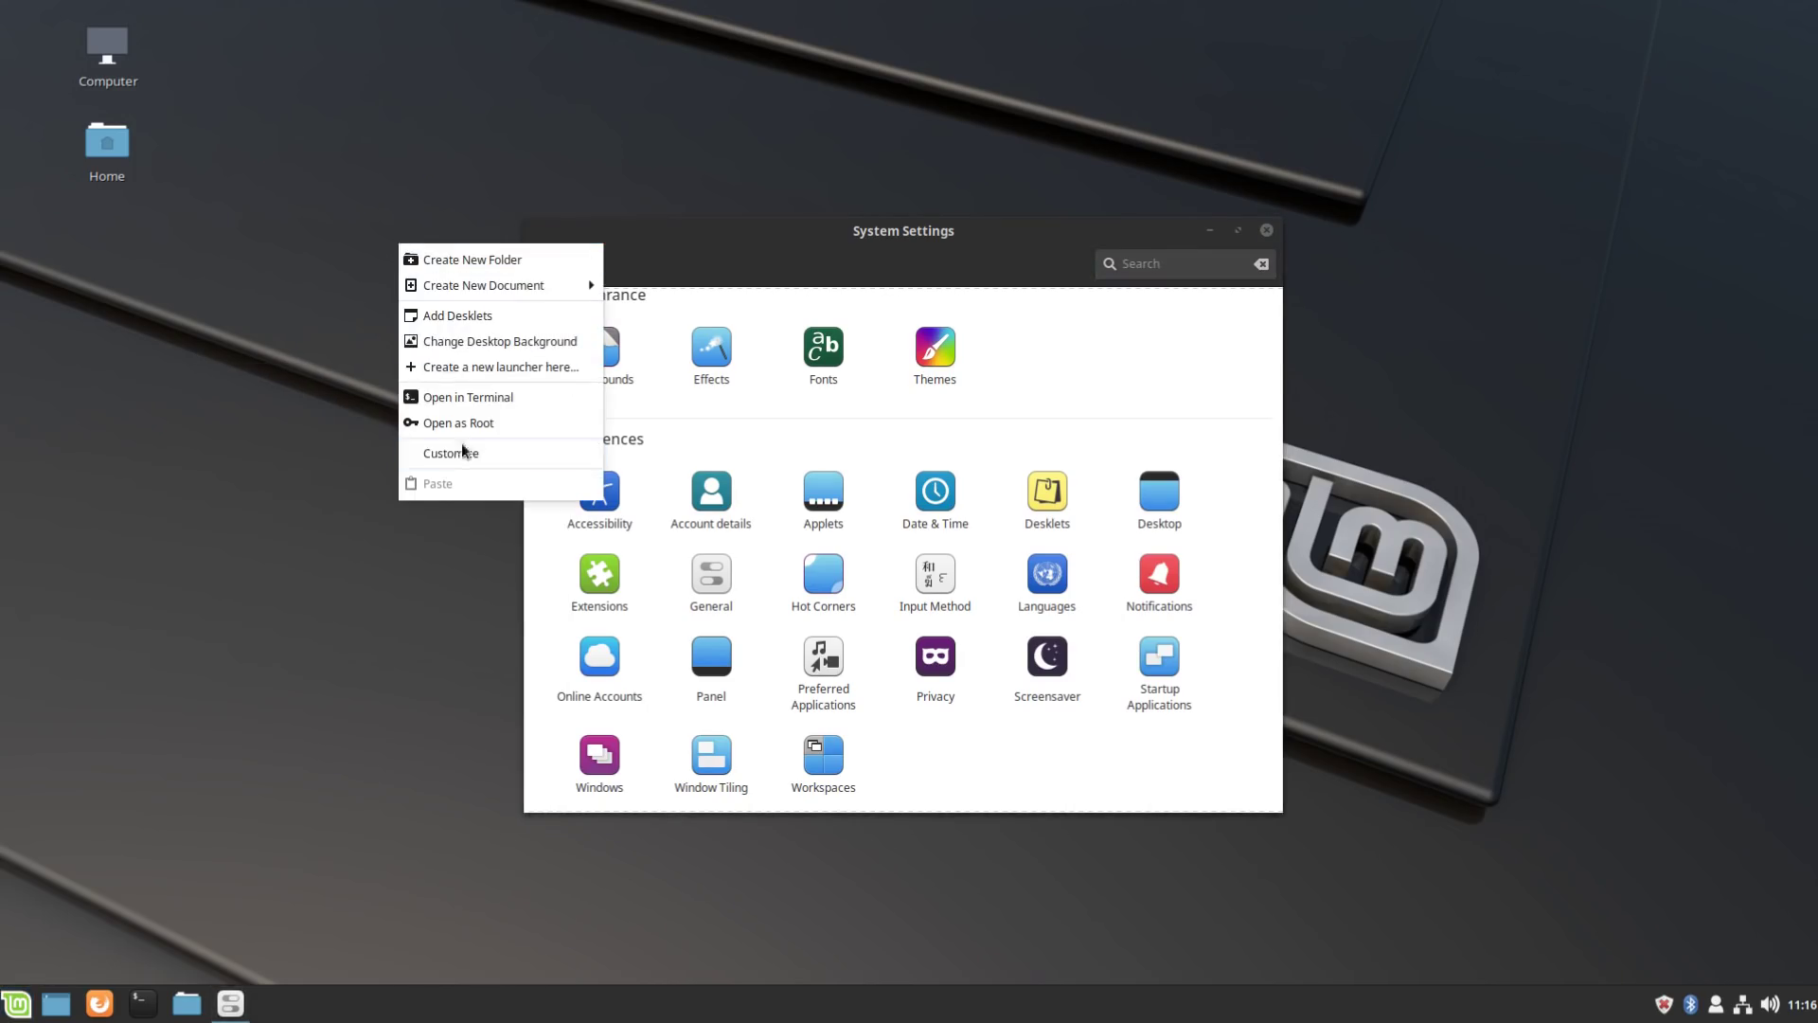
{"action": "left_click", "coordinate": [457, 350]}
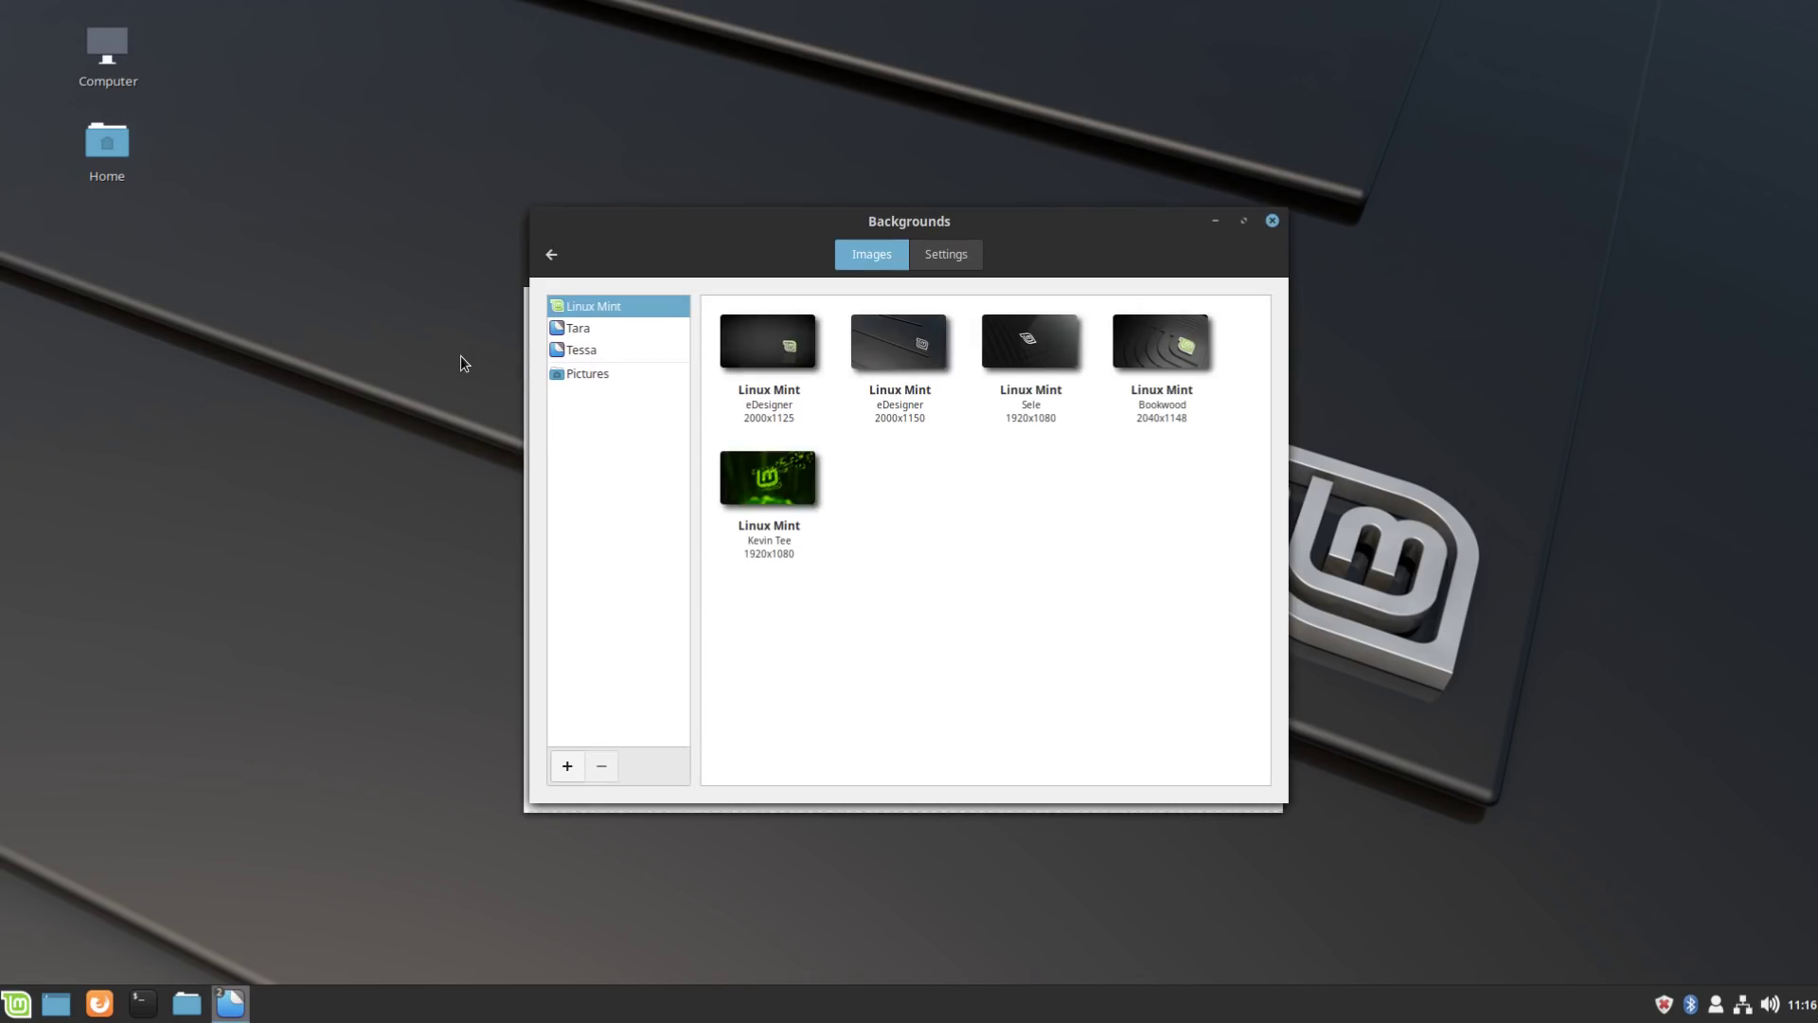
{"action": "left_click", "coordinate": [595, 350]}
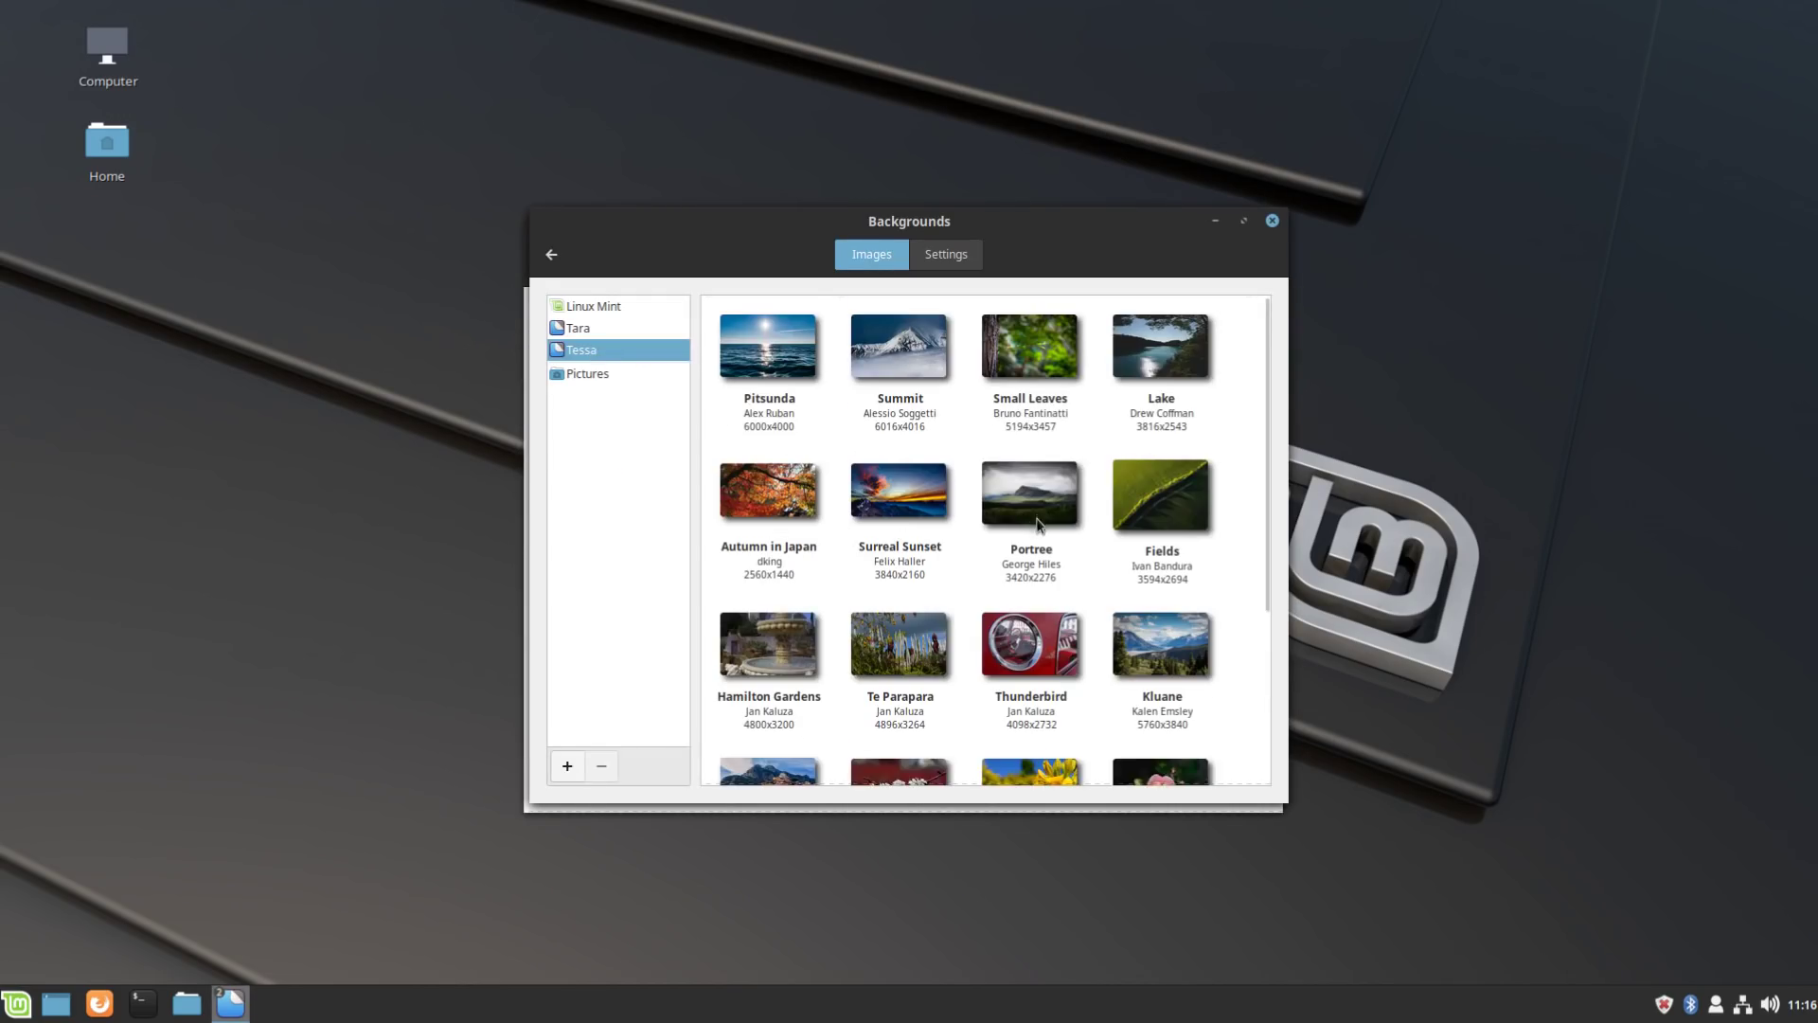
{"action": "scroll", "coordinate": [1038, 525], "scroll_direction": "down", "scroll_amount": 5}
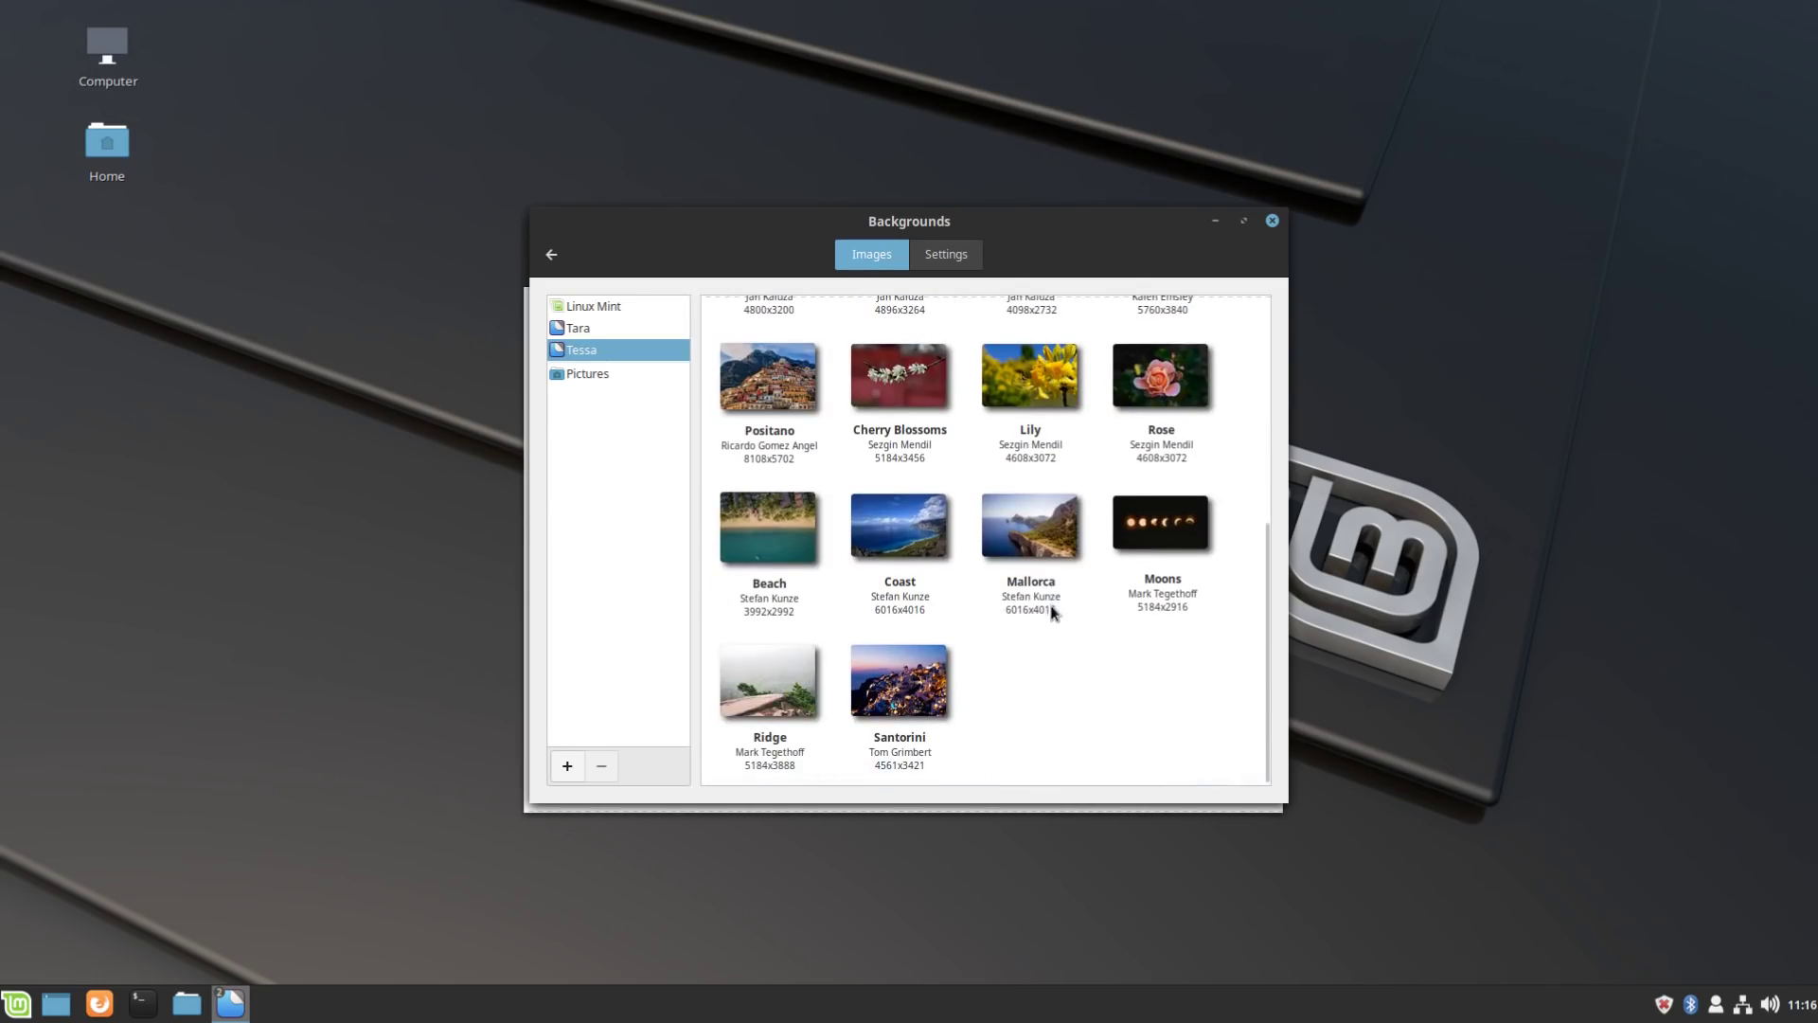
{"action": "scroll", "coordinate": [1051, 611], "scroll_direction": "up", "scroll_amount": 5}
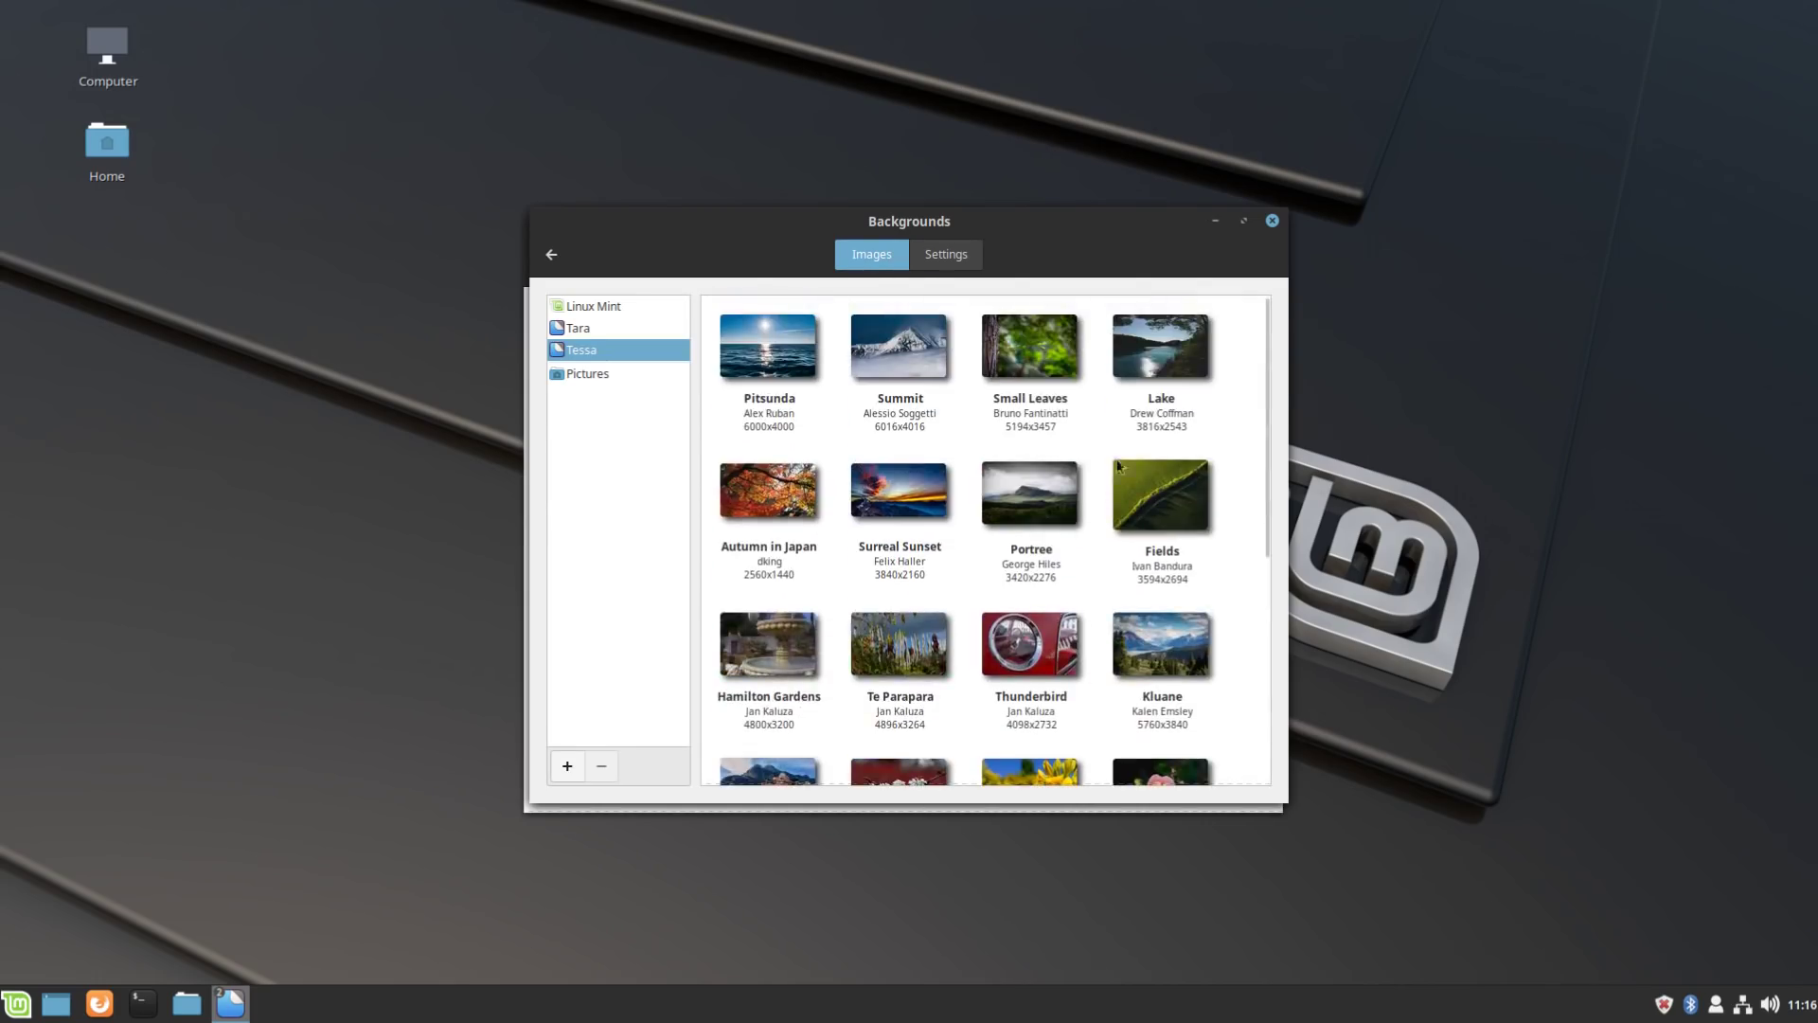
{"action": "left_click_drag", "start_coordinate": [1036, 224], "coordinate": [593, 325]}
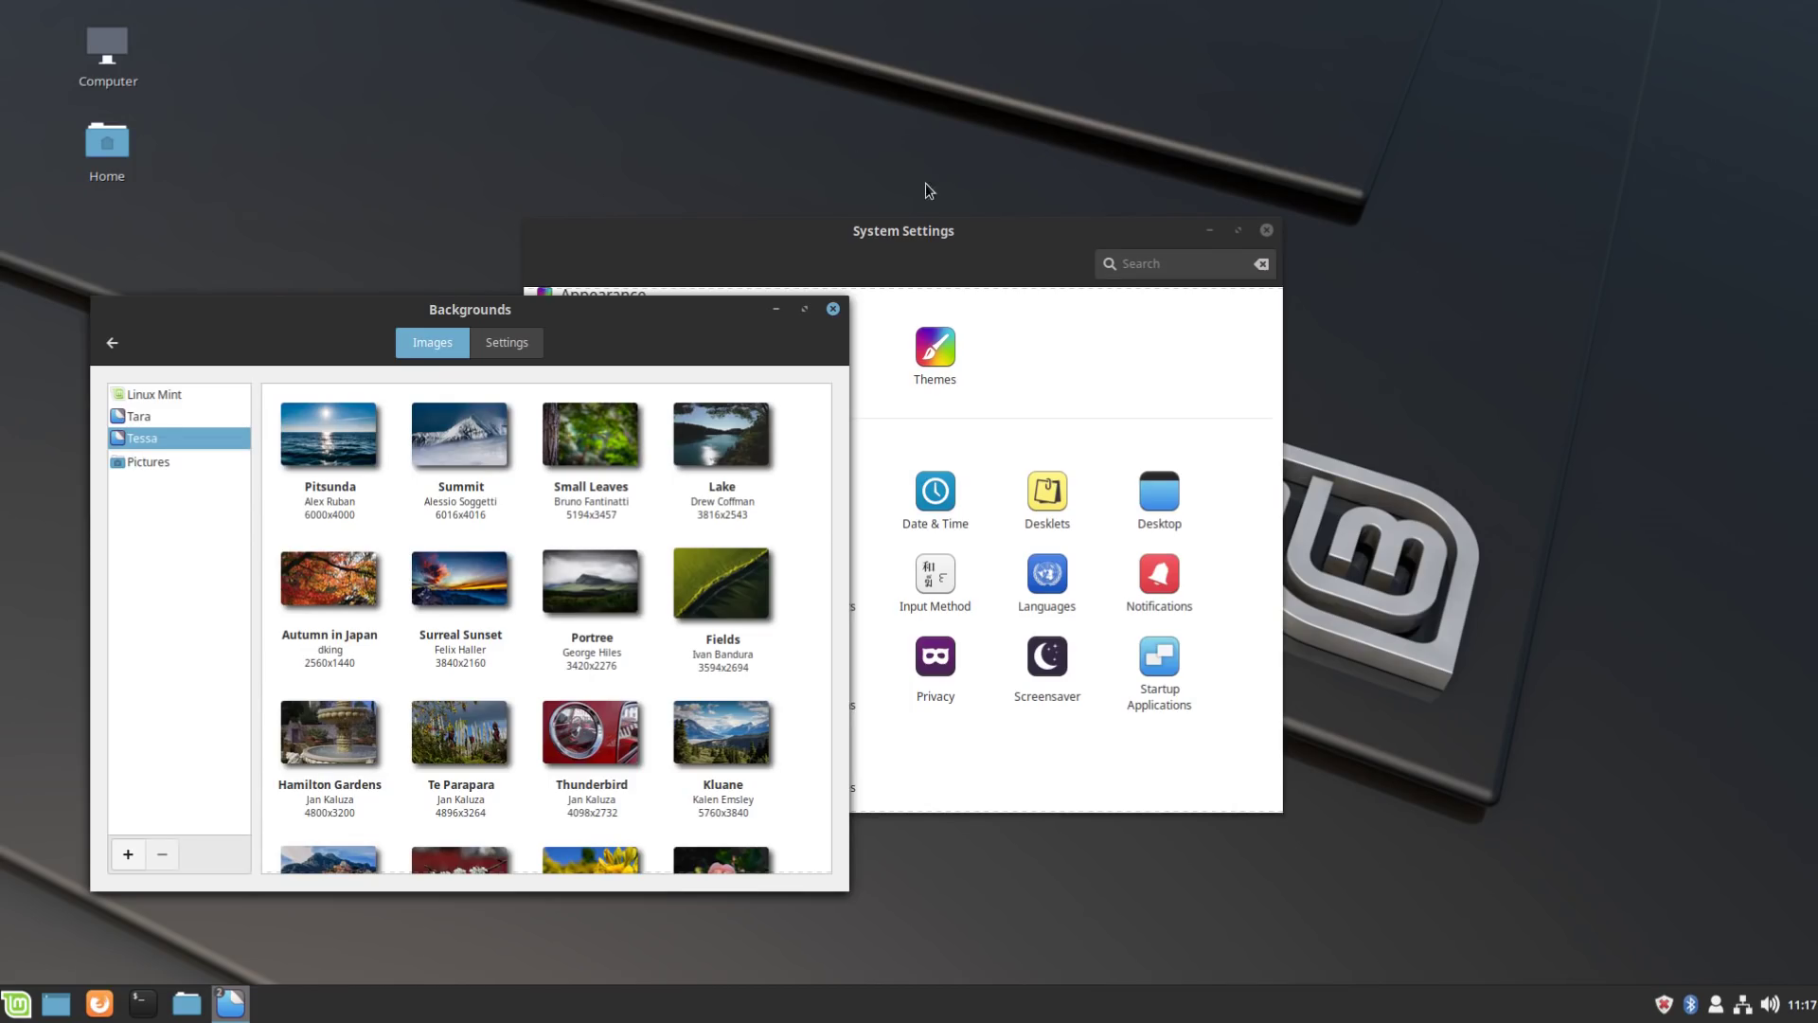
Step: Switch between System Settings and Backgrounds, then close the Backgrounds window
{"action": "left_click", "coordinate": [912, 235]}
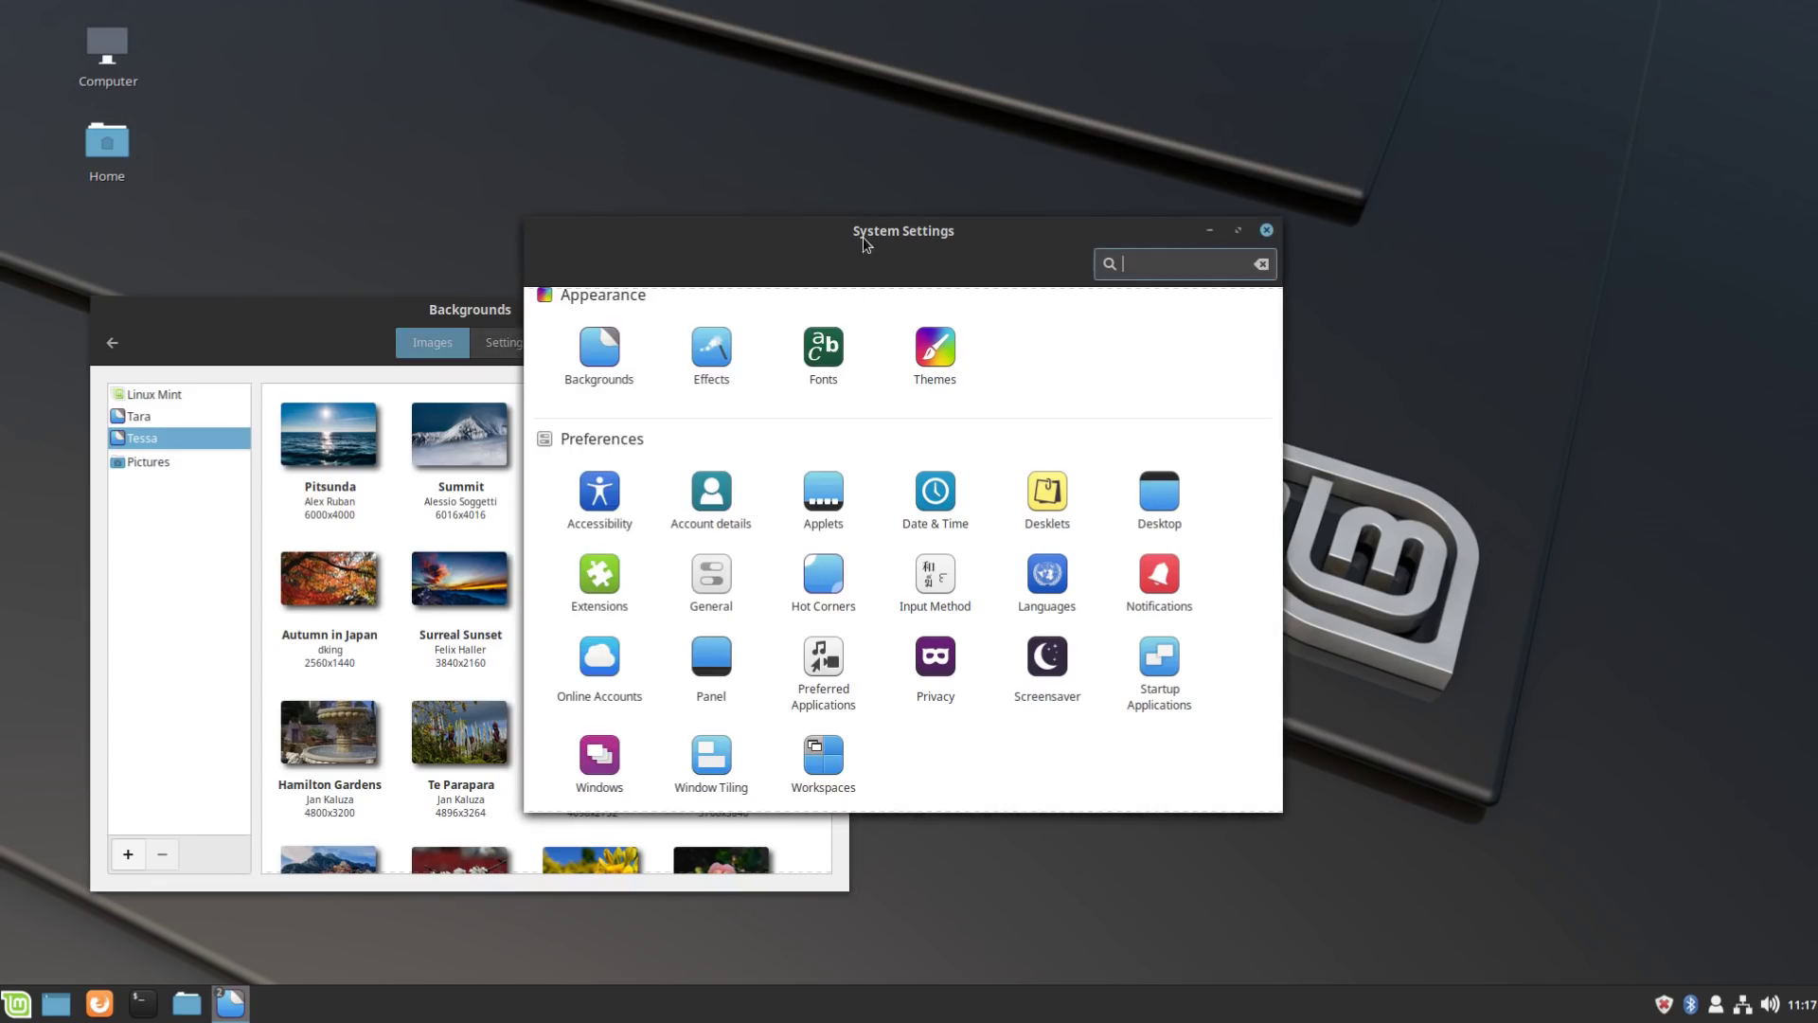
{"action": "left_click", "coordinate": [324, 307]}
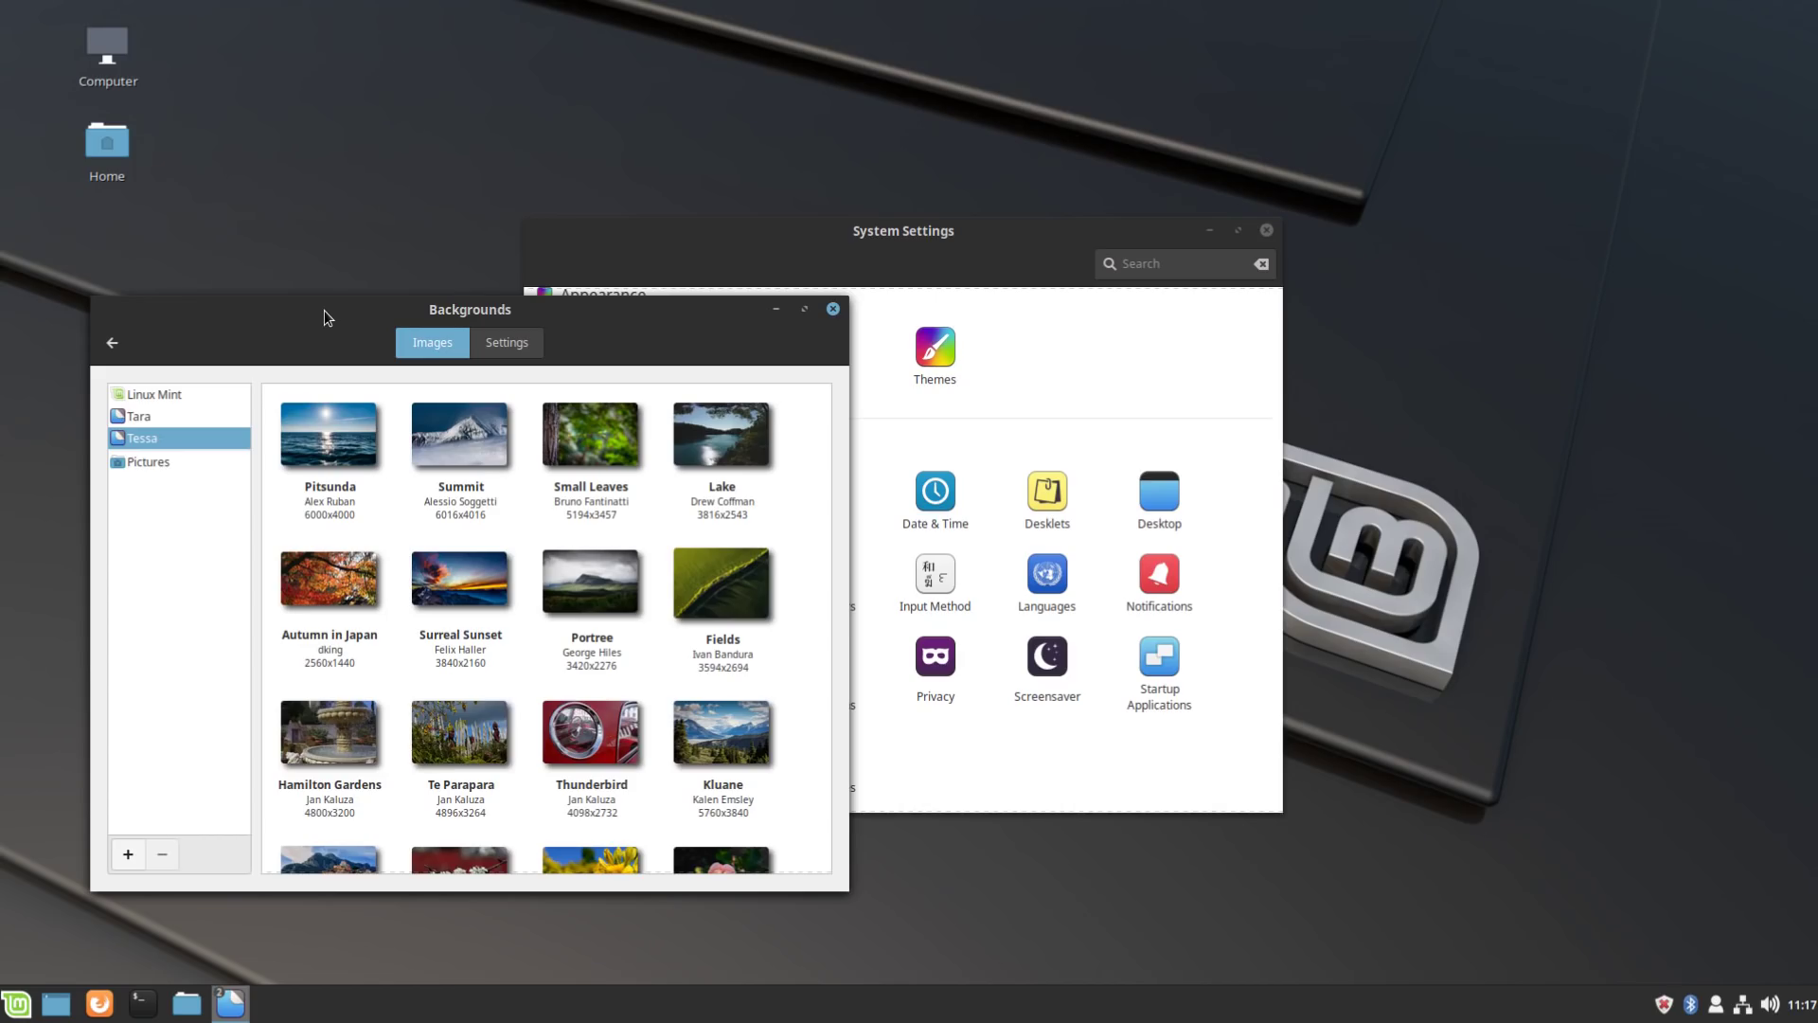
{"action": "left_click", "coordinate": [832, 309]}
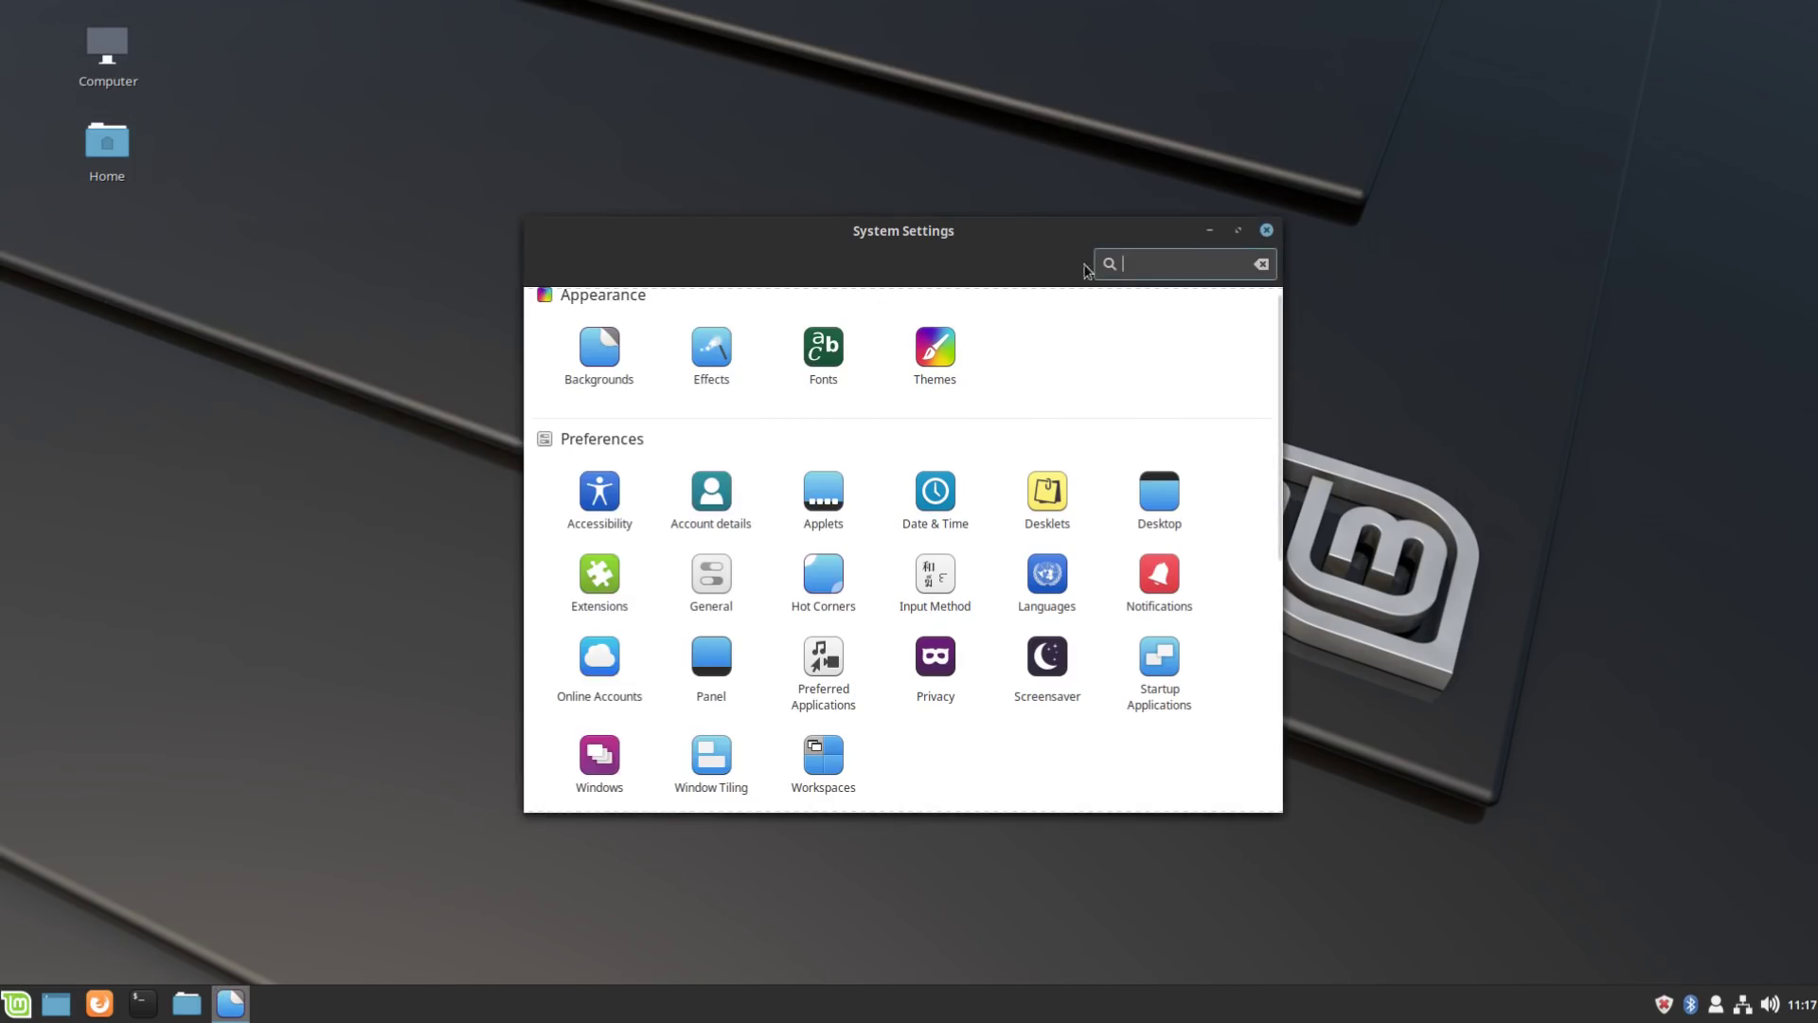
{"action": "left_click", "coordinate": [1266, 230]}
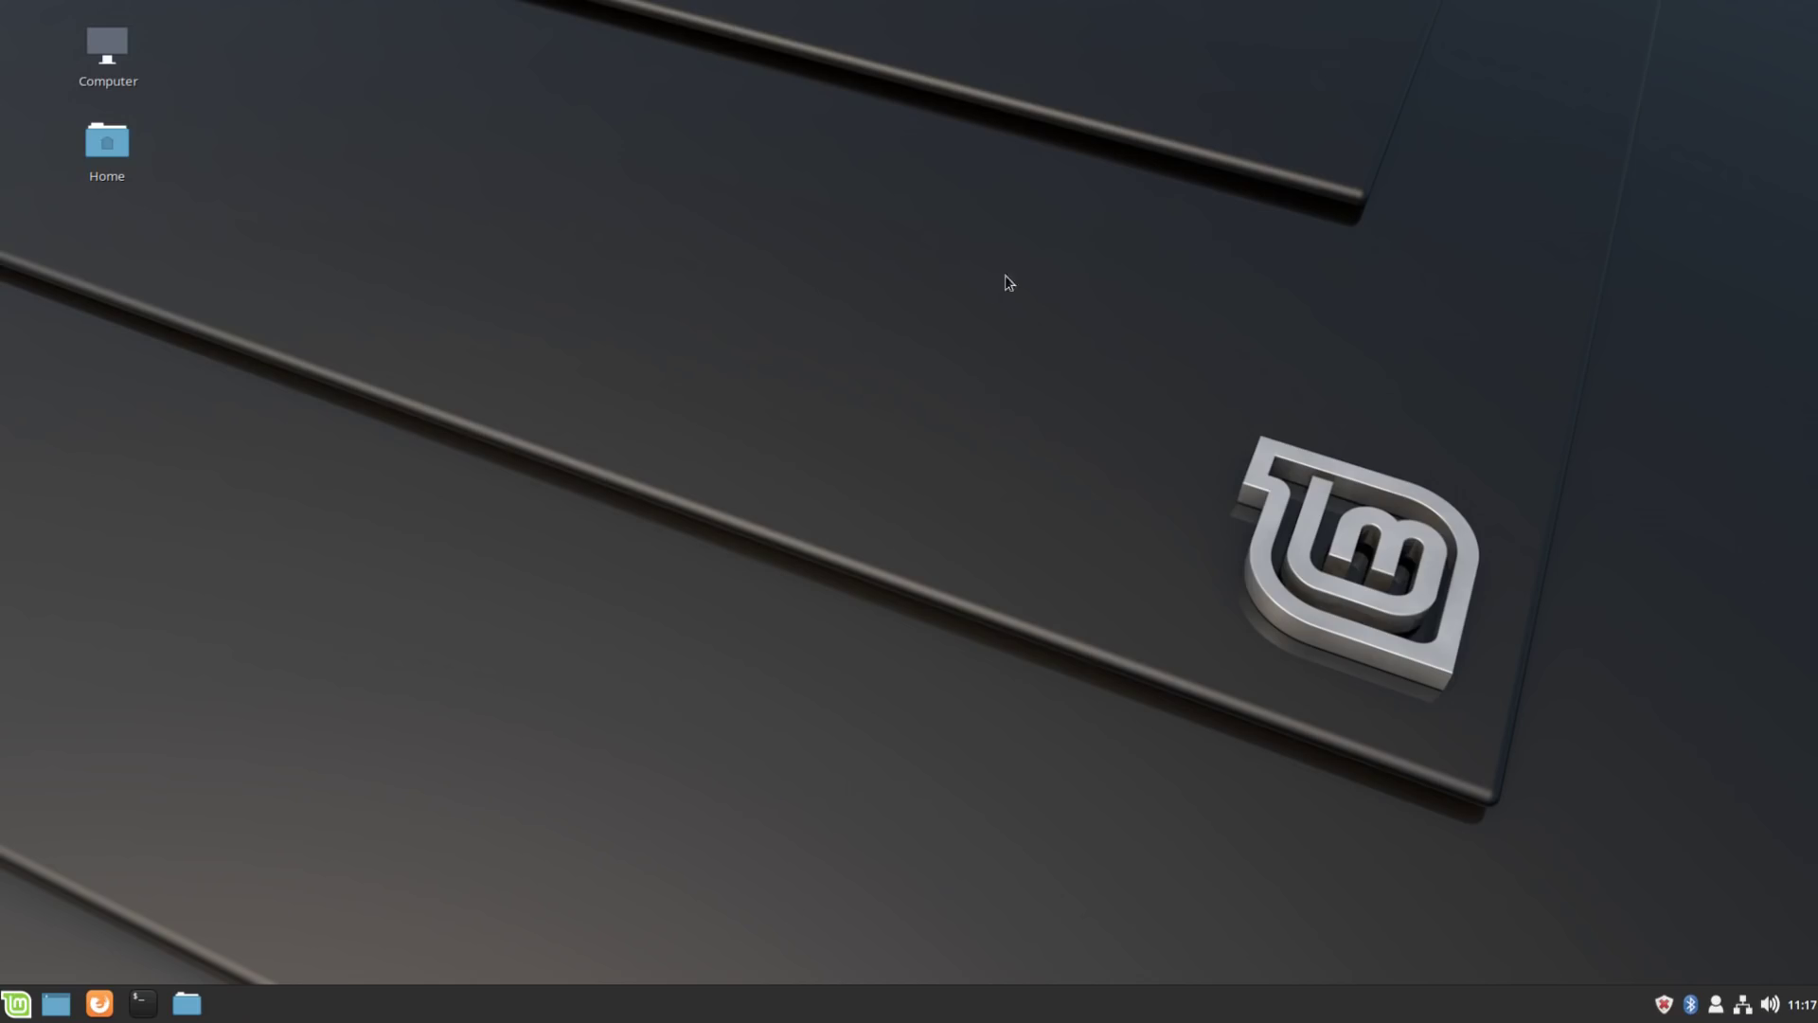